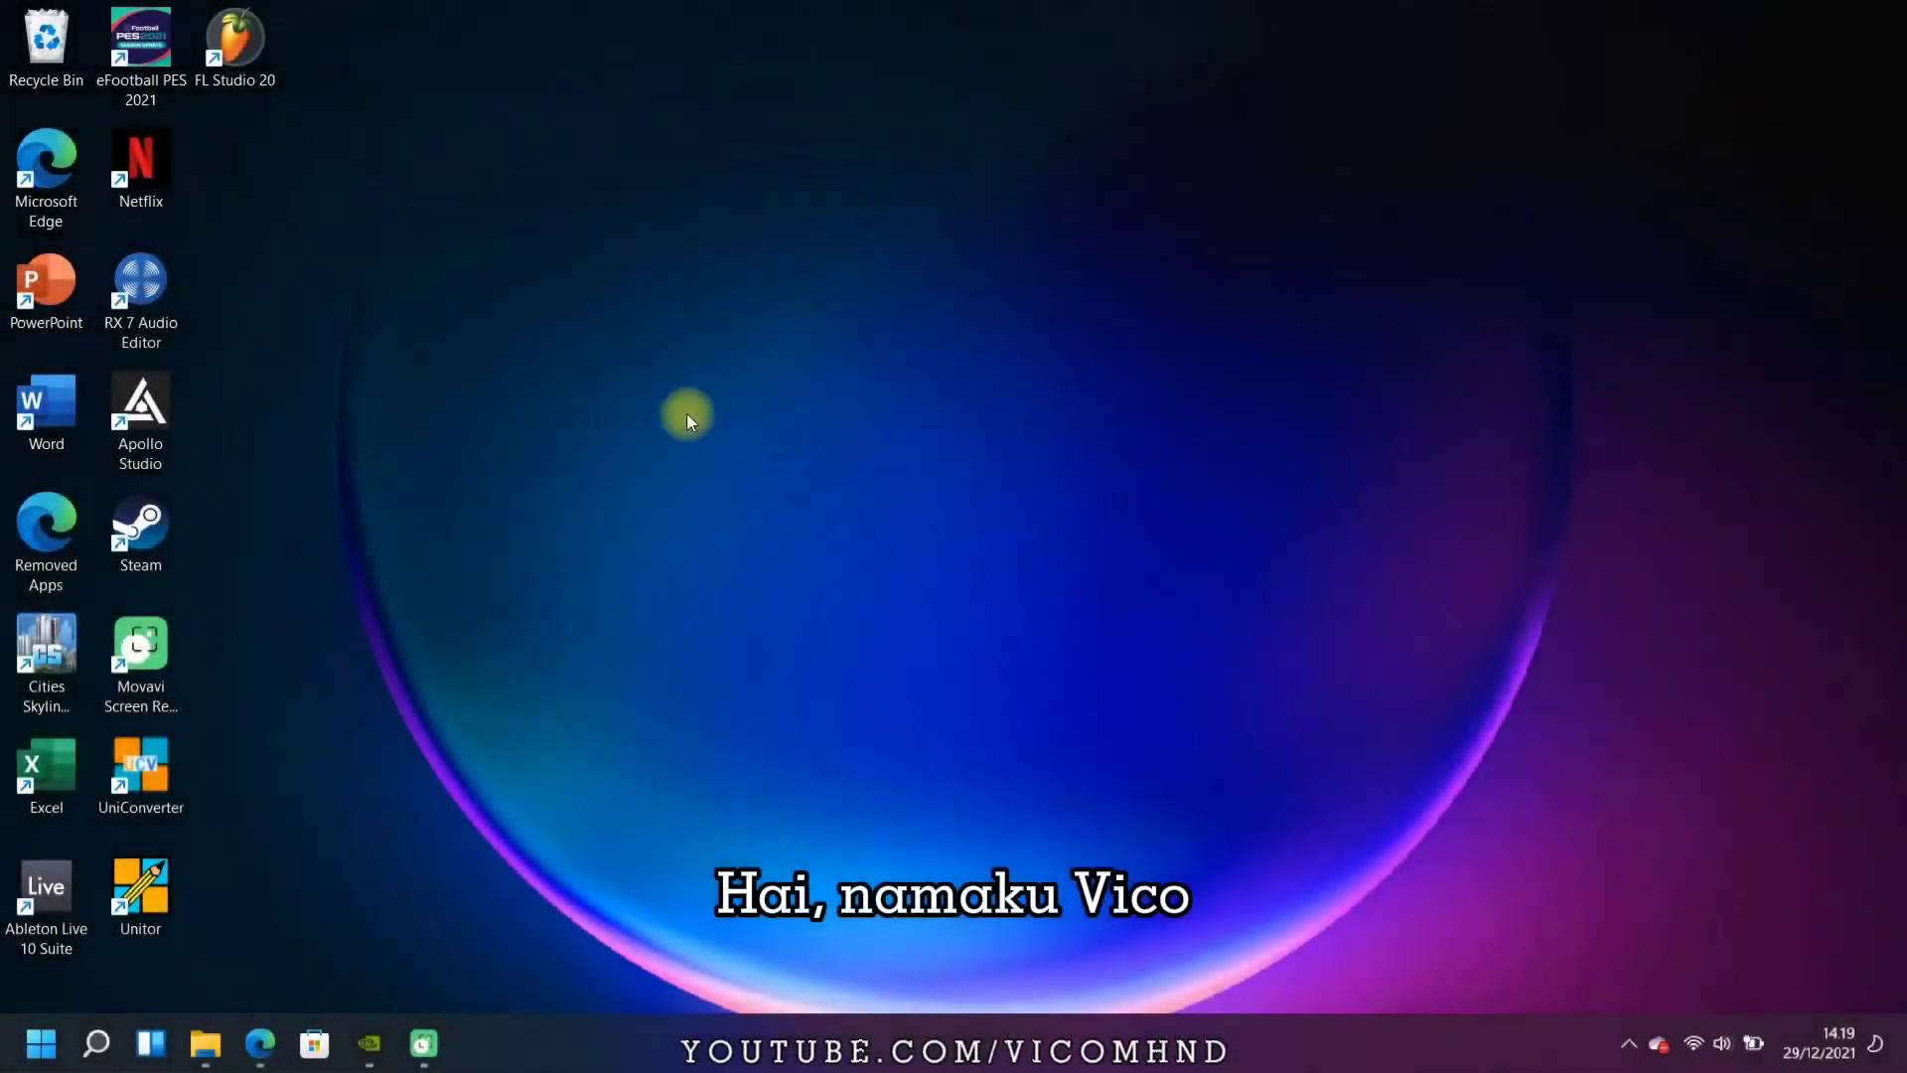
- Arrange the UniConverter, Unitor and FL Studio 20 shortcuts side by side in the middle of the desktop
left_click_drag(143, 765, 610, 588)
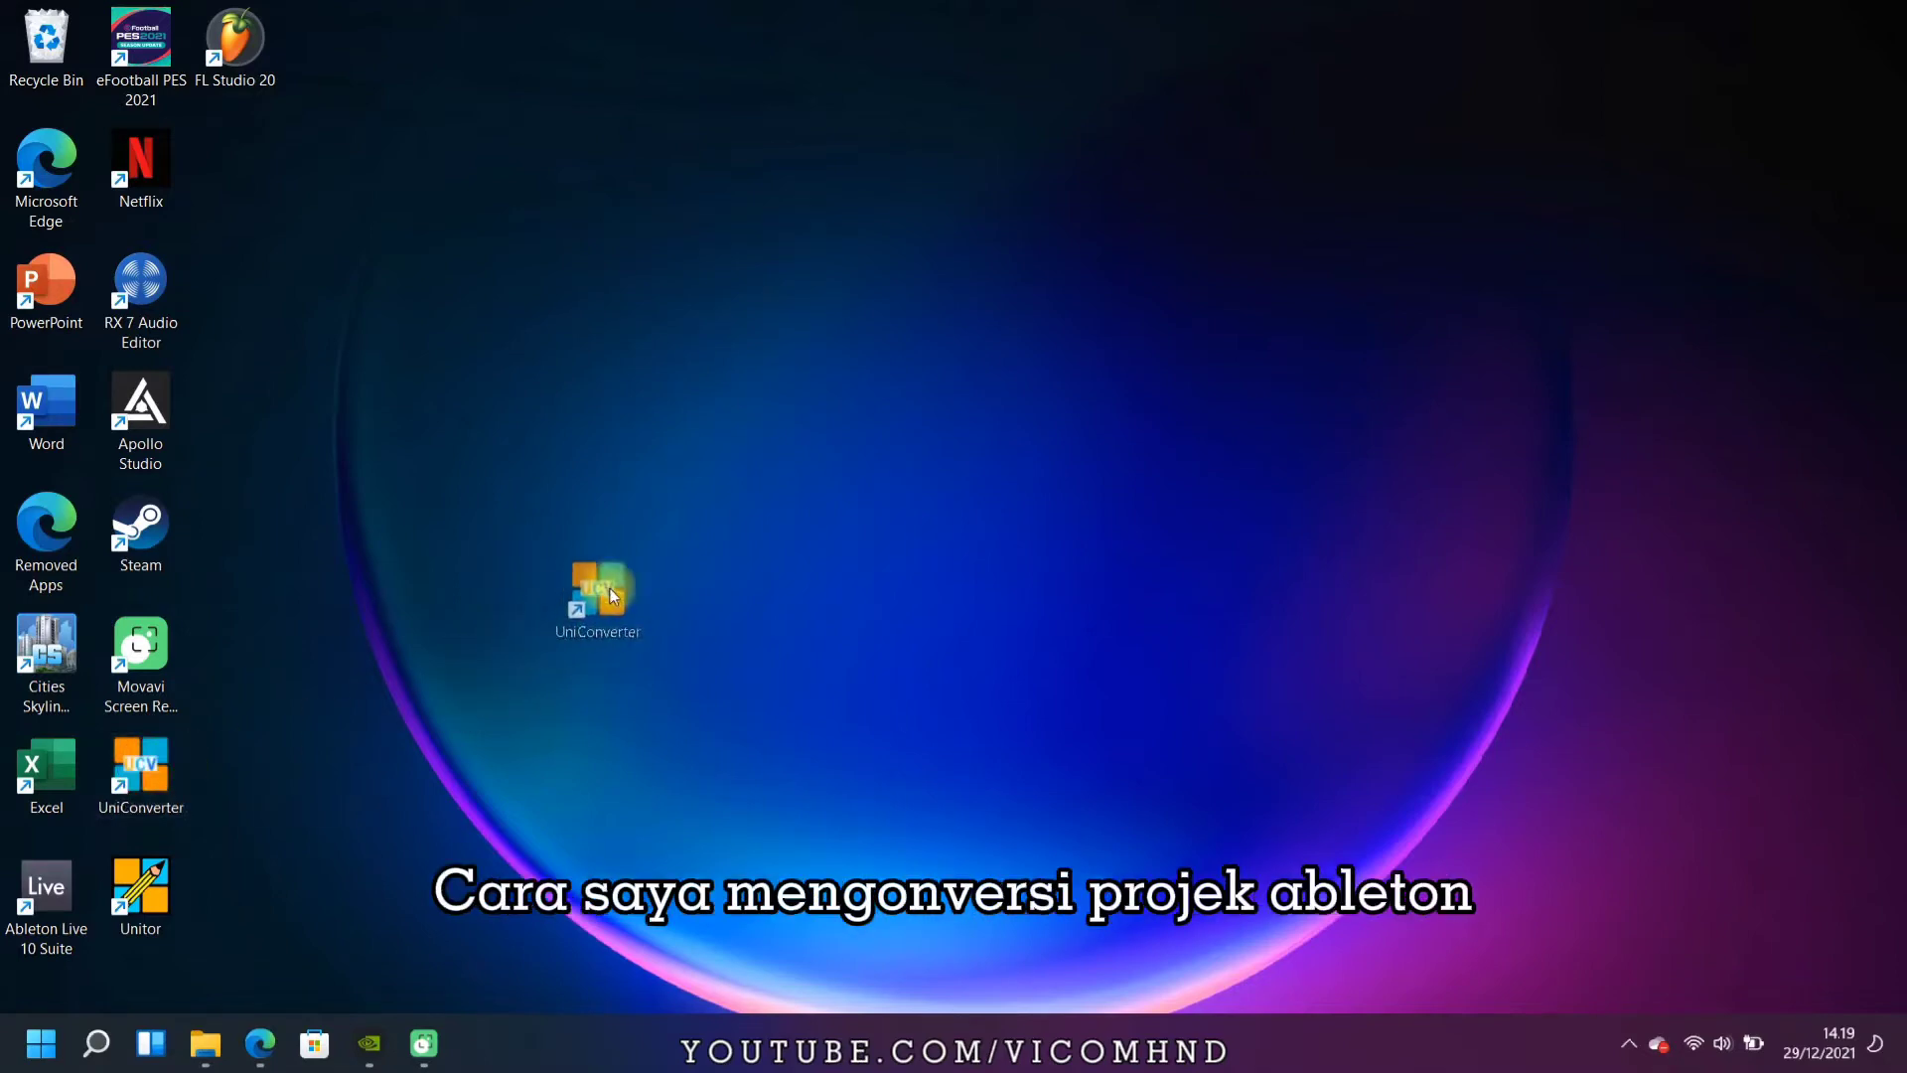
left_click_drag(795, 548, 796, 548)
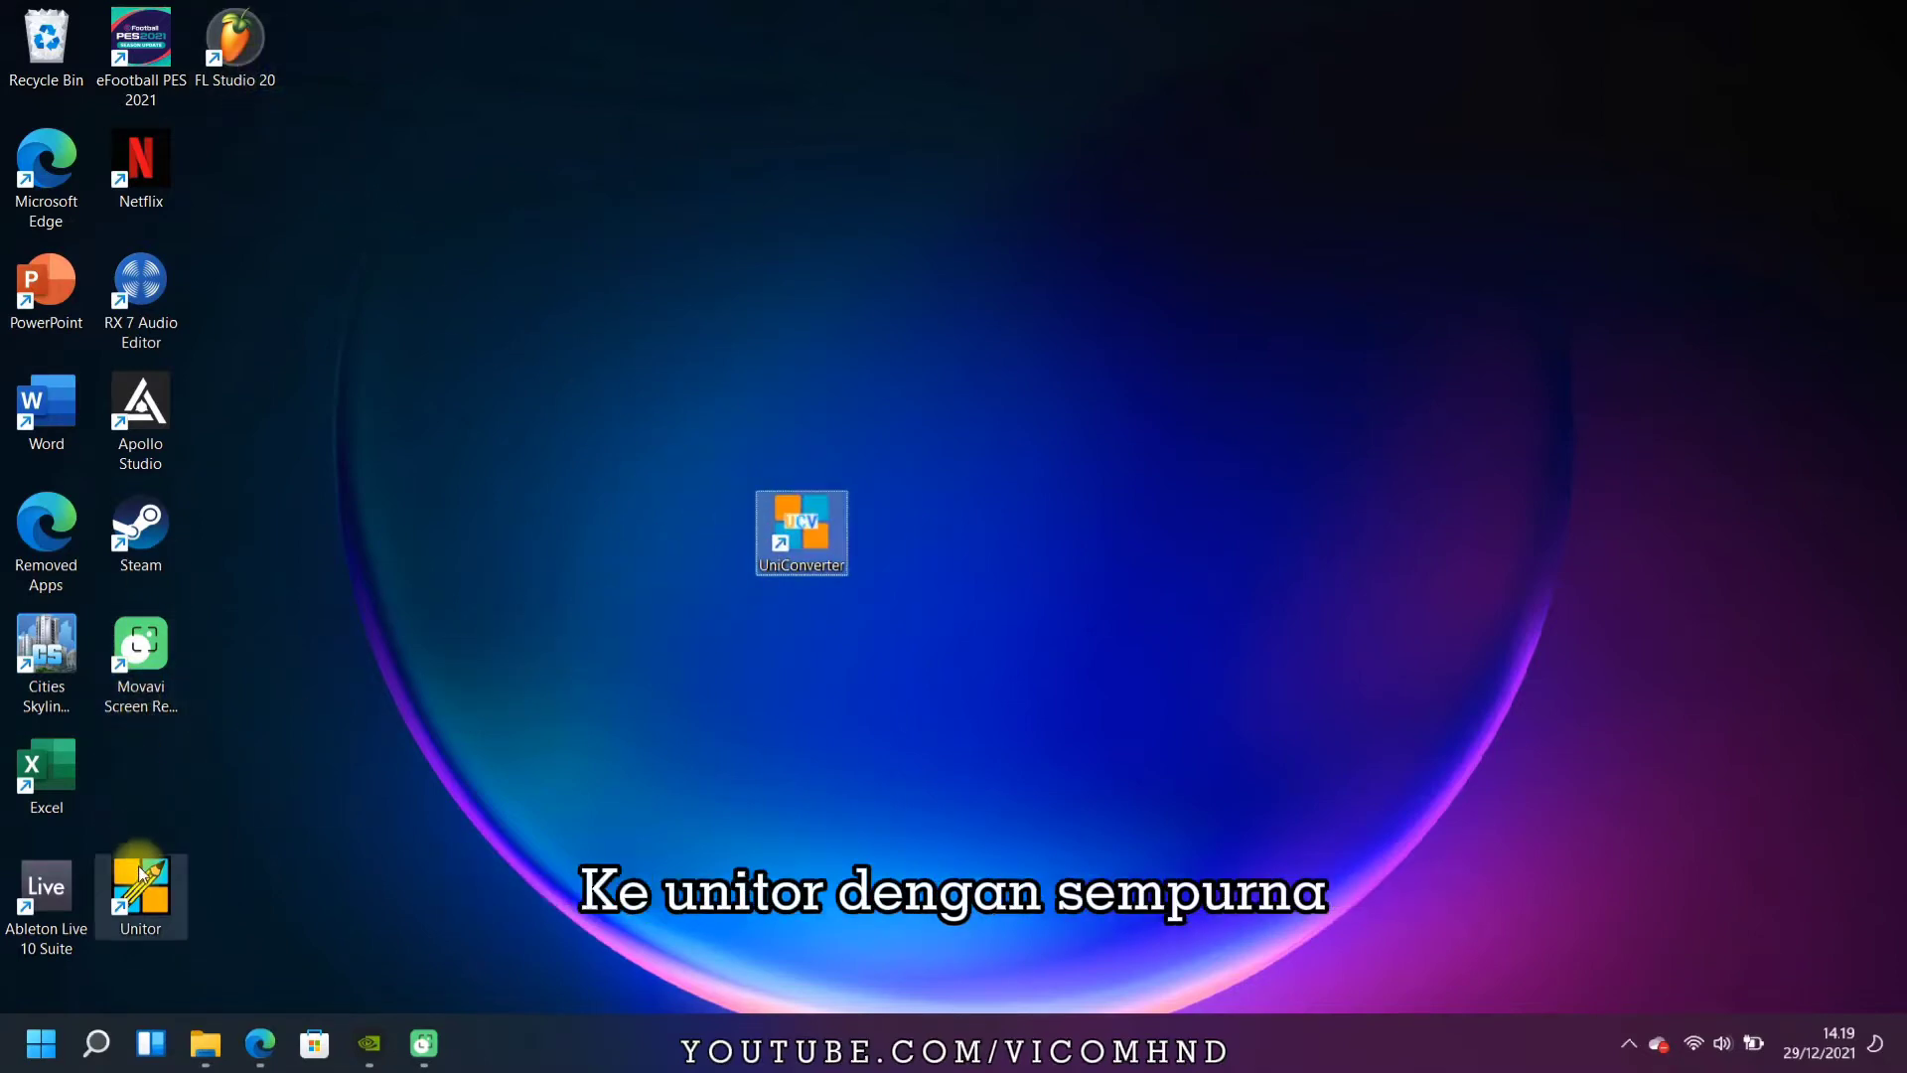
left_click_drag(140, 887, 715, 660)
left_click_drag(897, 520, 897, 522)
left_click_drag(238, 42, 782, 319)
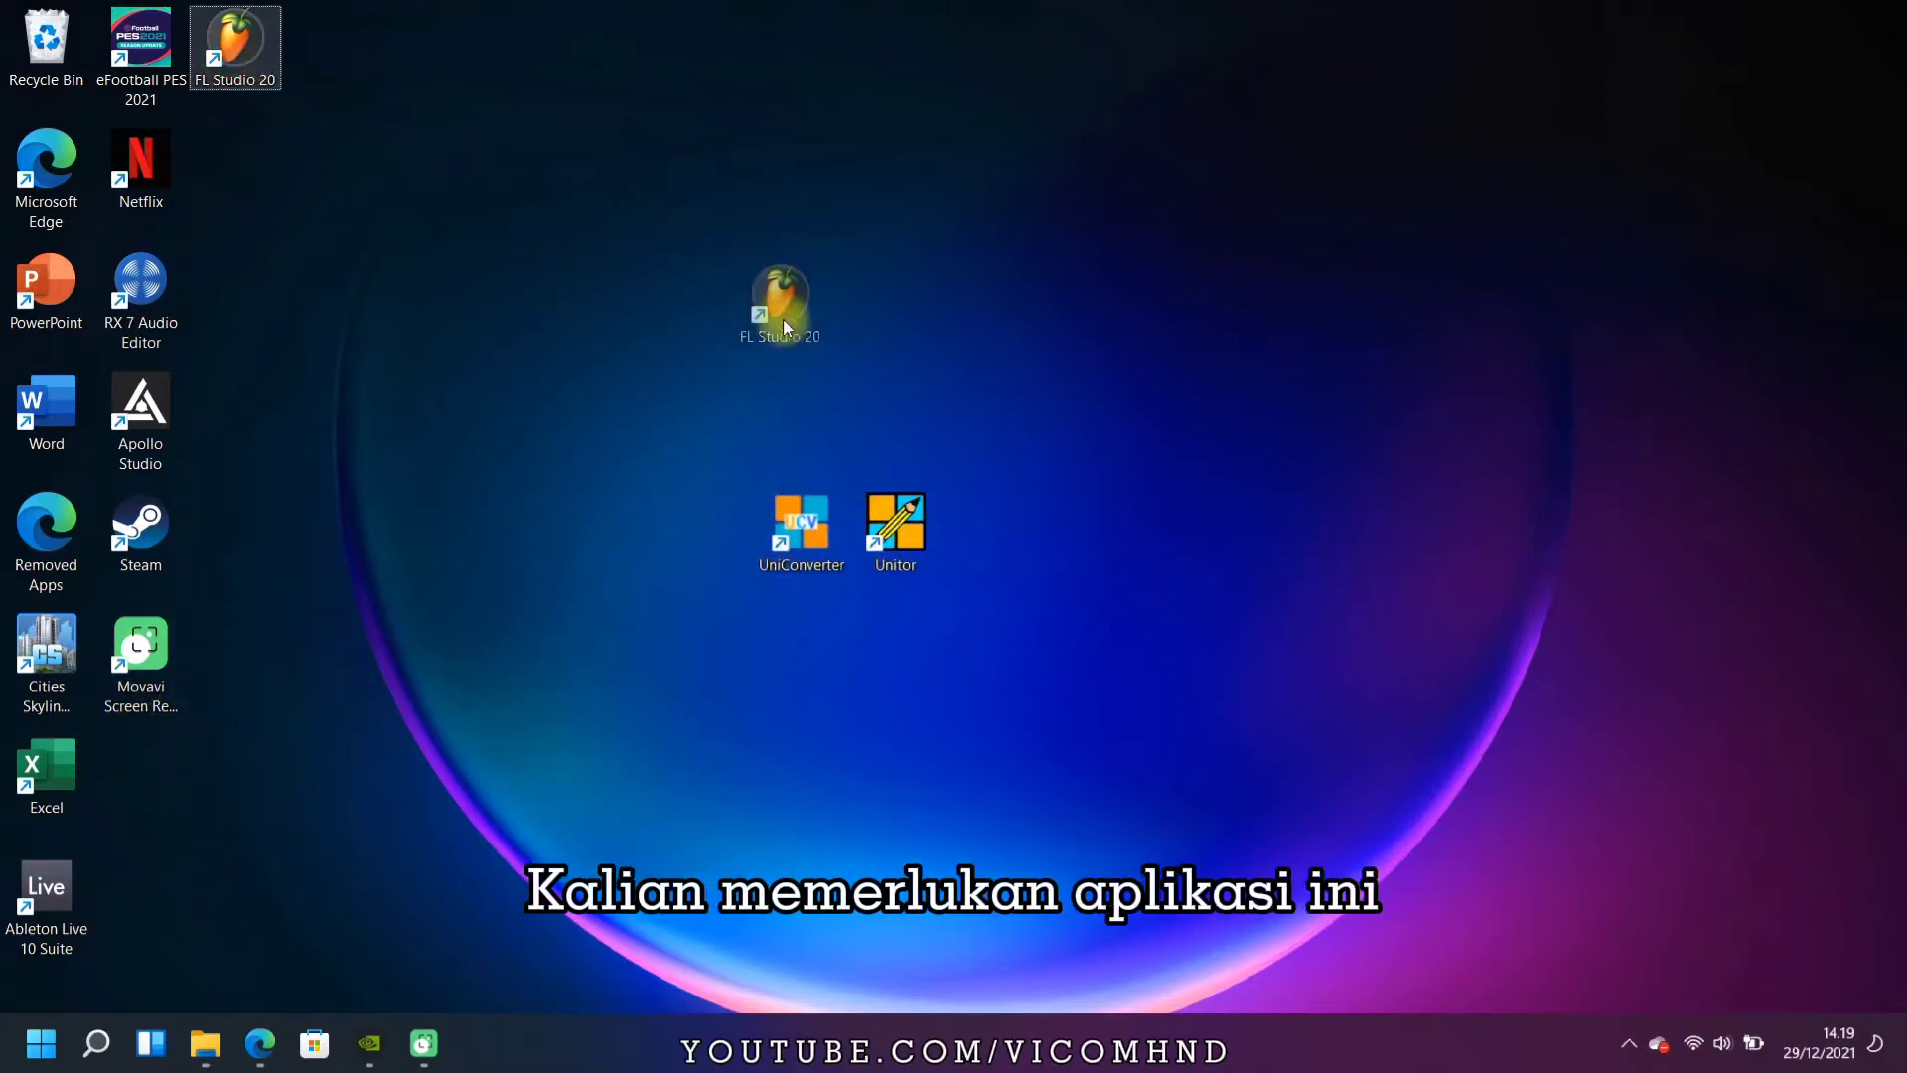
left_click_drag(973, 530, 977, 536)
left_click_drag(643, 357, 1186, 689)
left_click_drag(728, 420, 1174, 710)
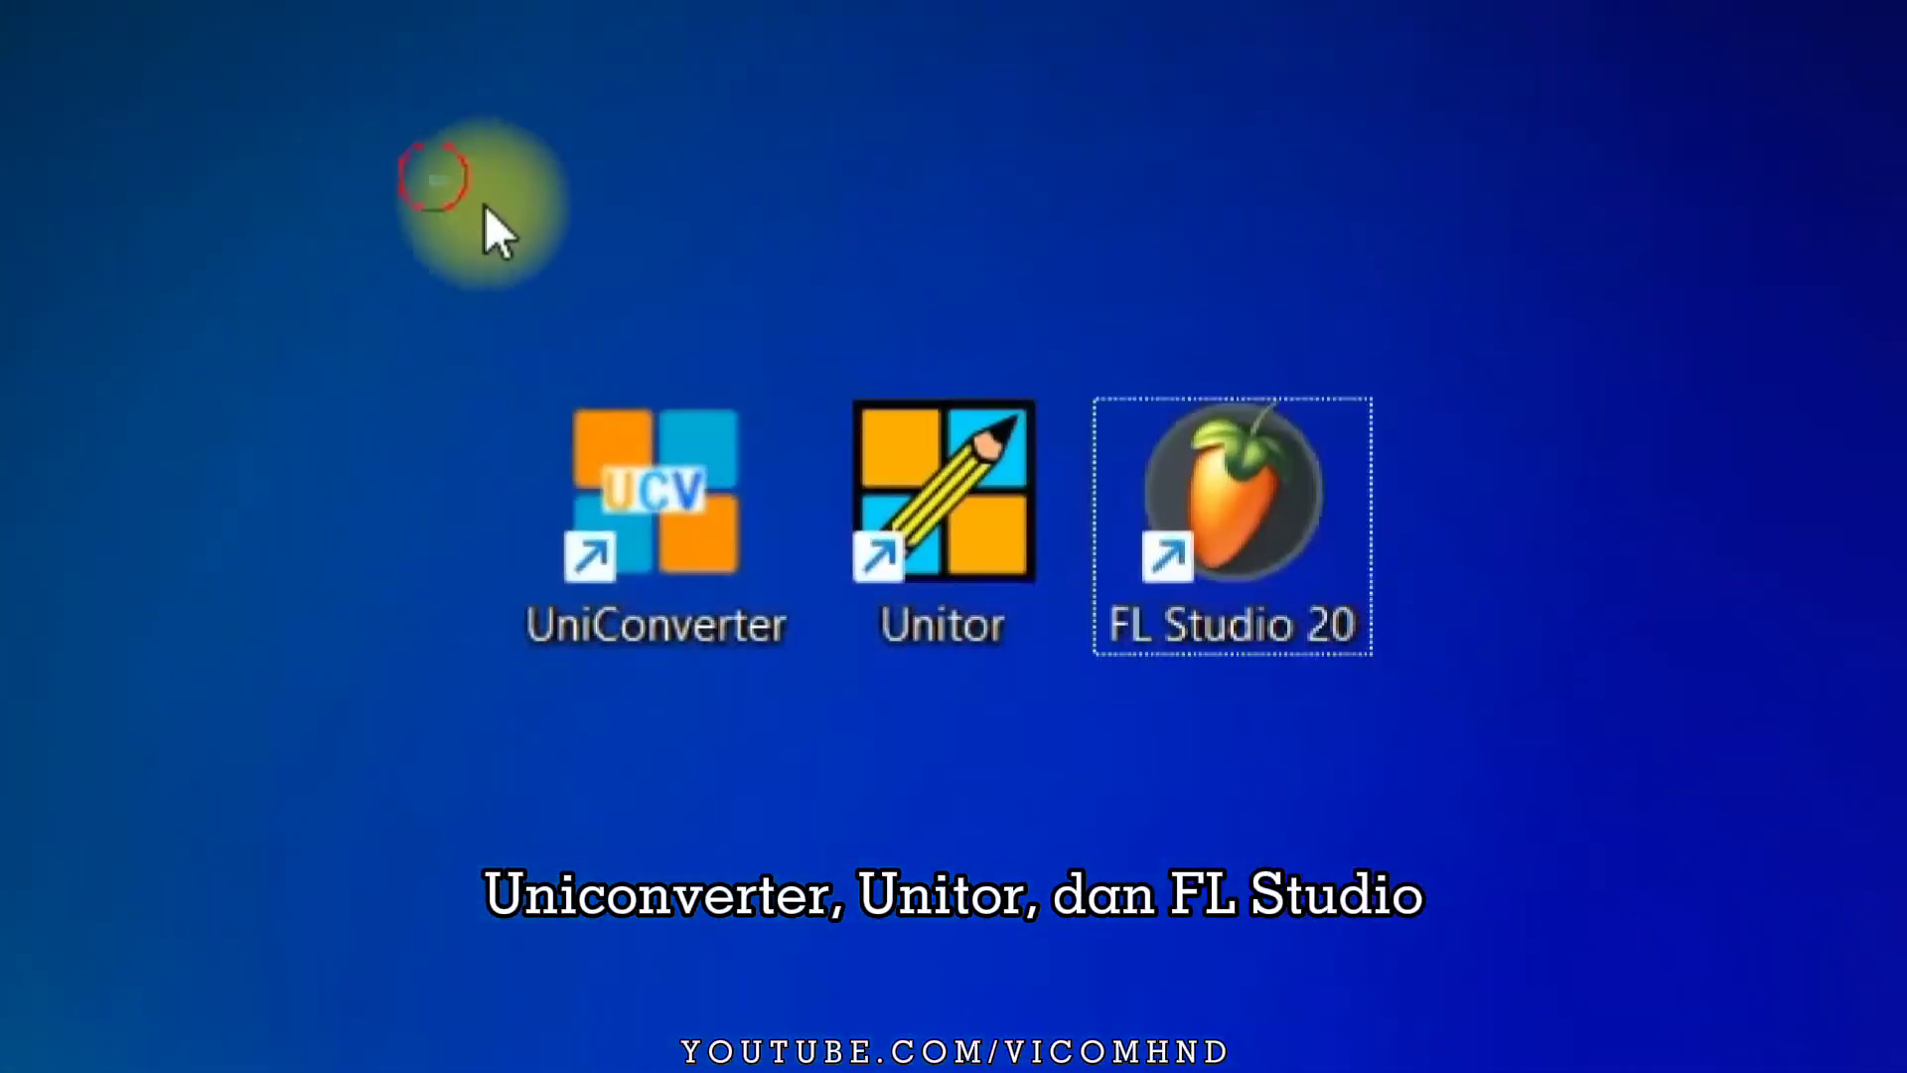
left_click(1790, 1071)
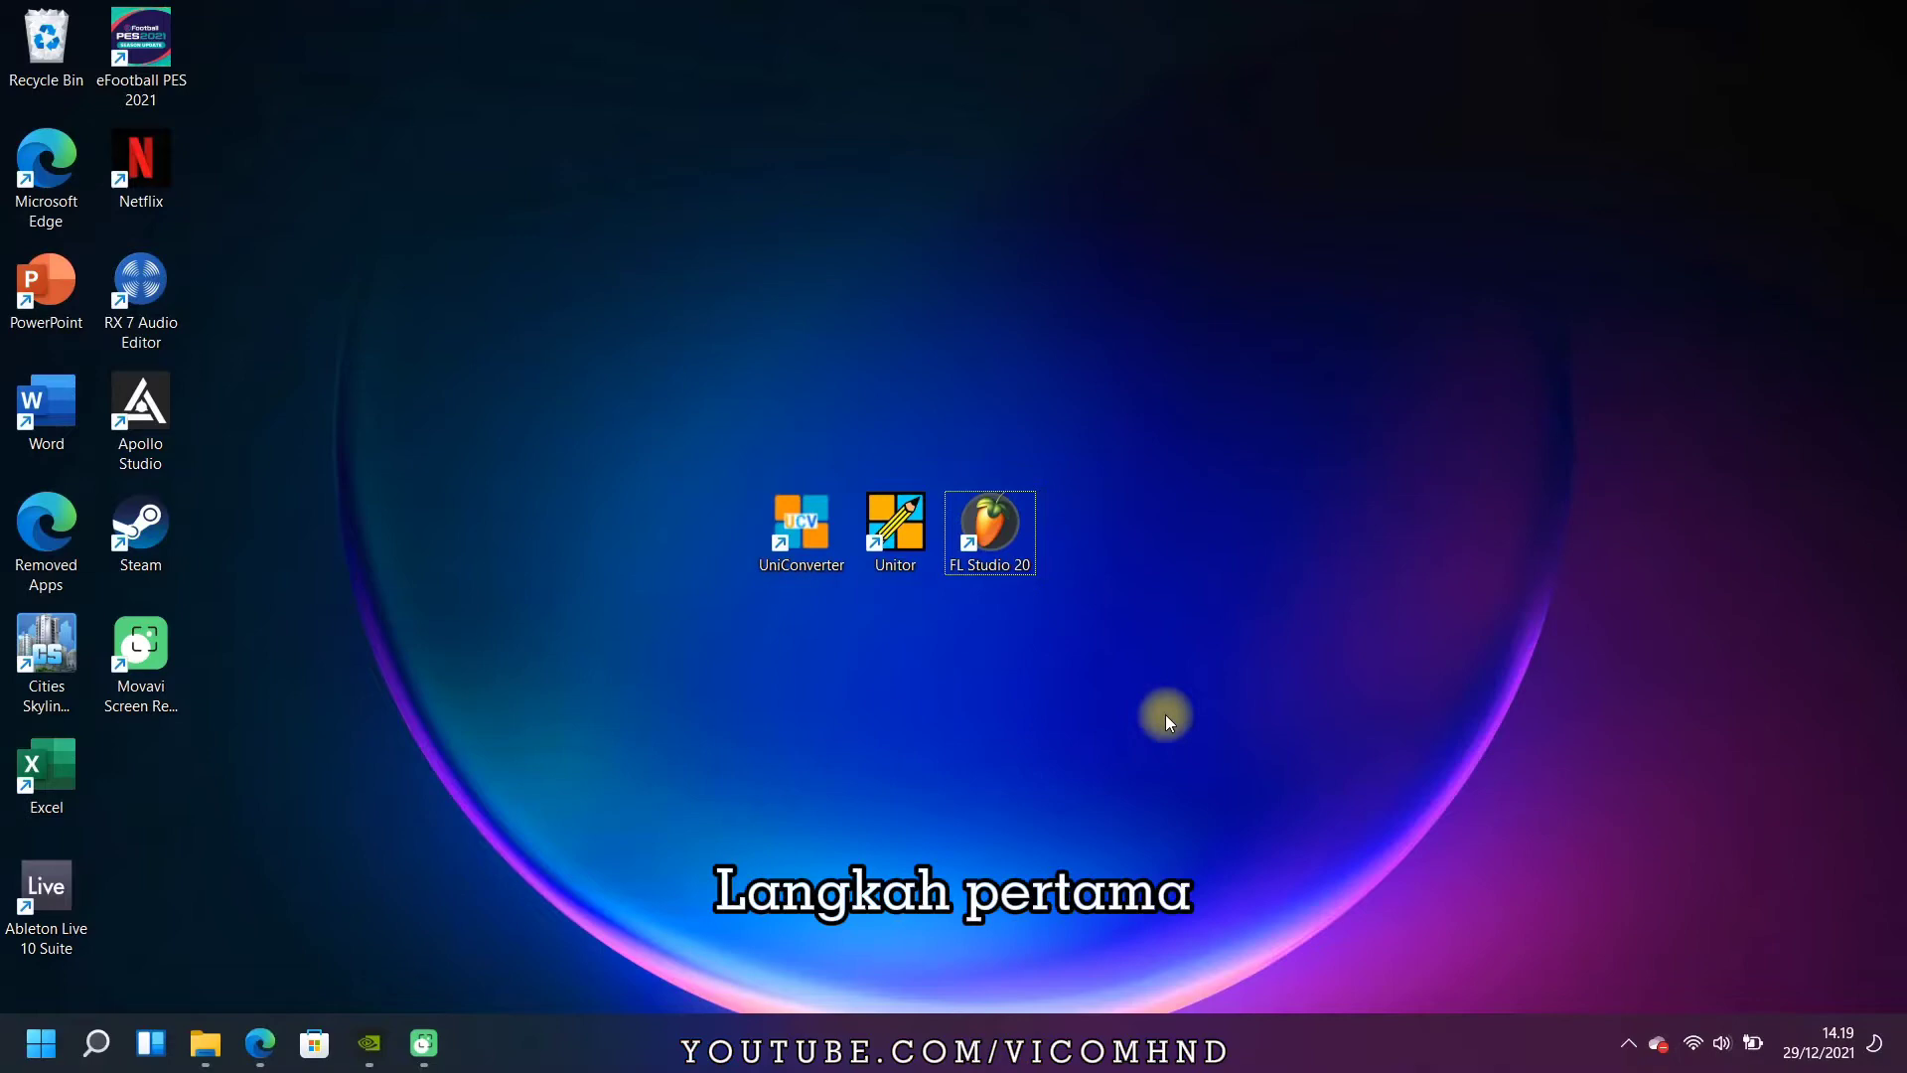
- Launch FL Studio 20 and set the project tempo to 200 BPM
double_click(984, 563)
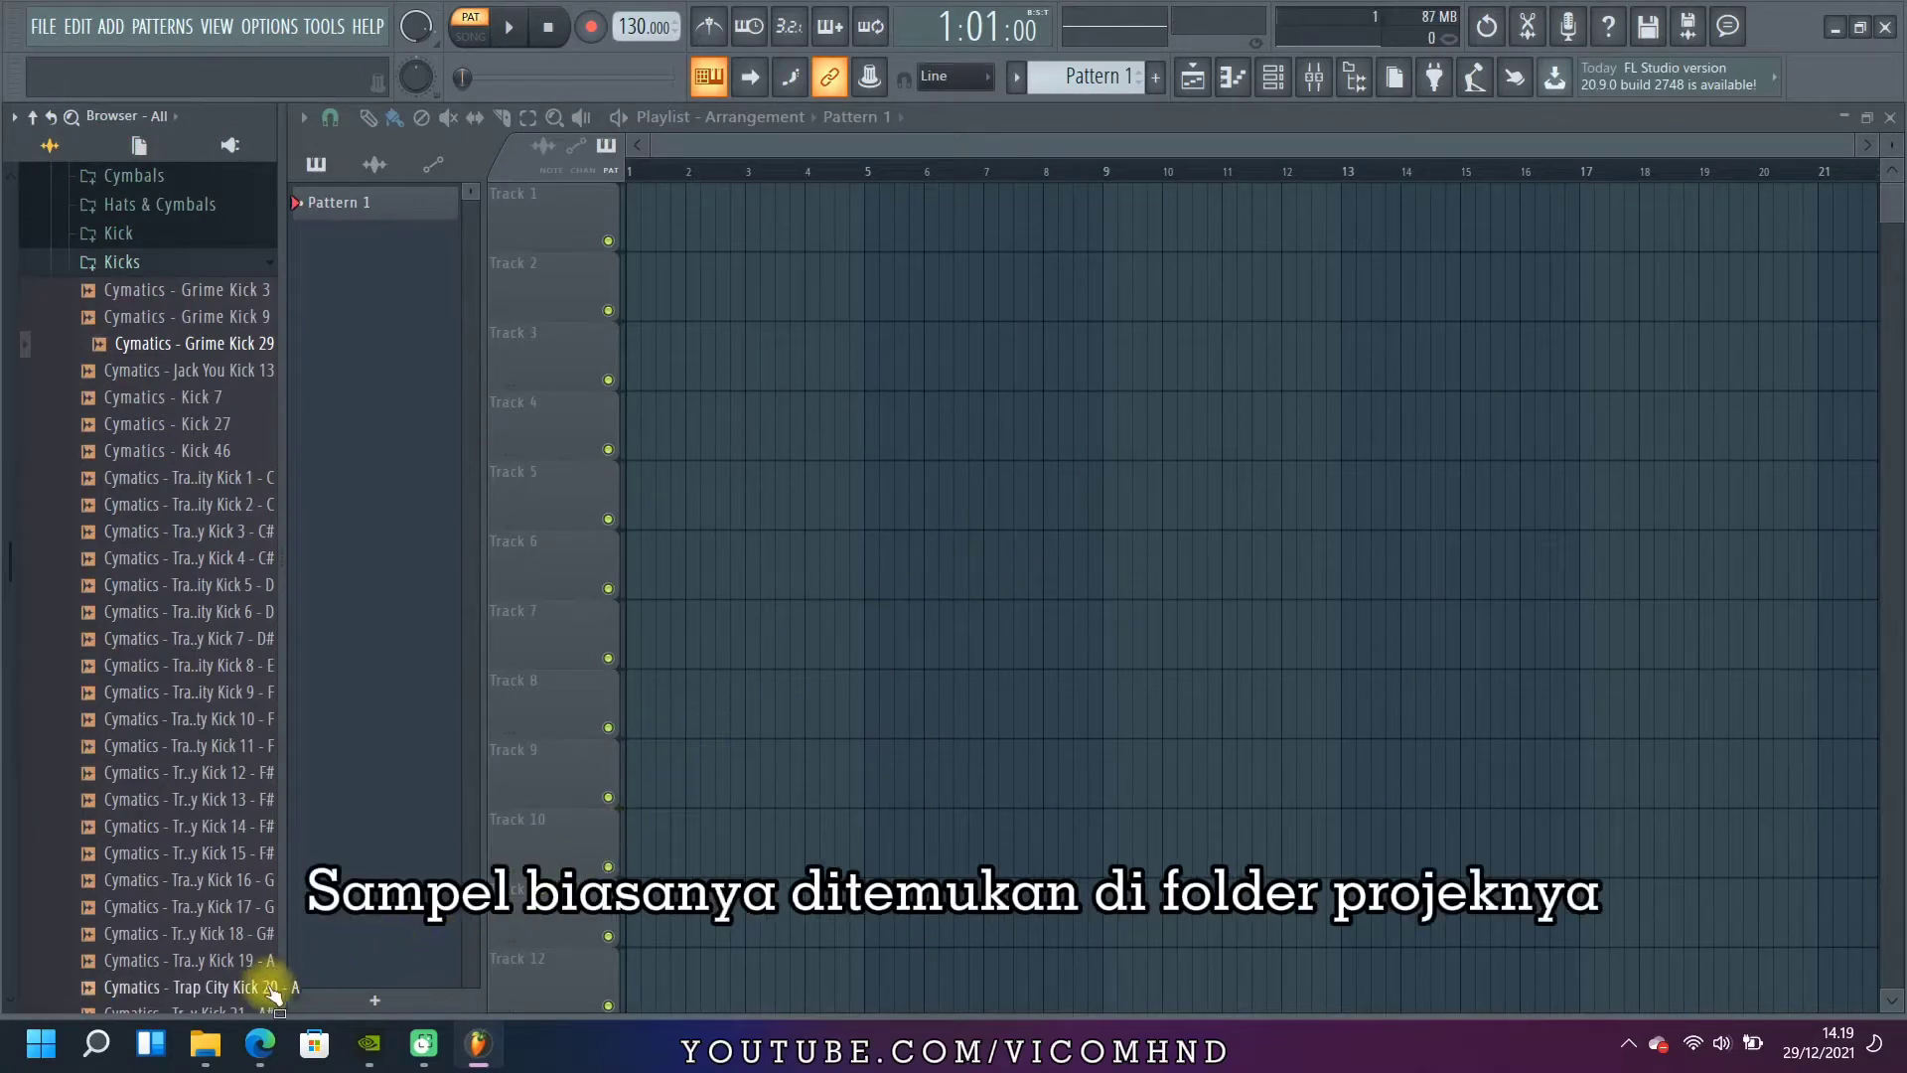
left_click(205, 1042)
left_click(1648, 634)
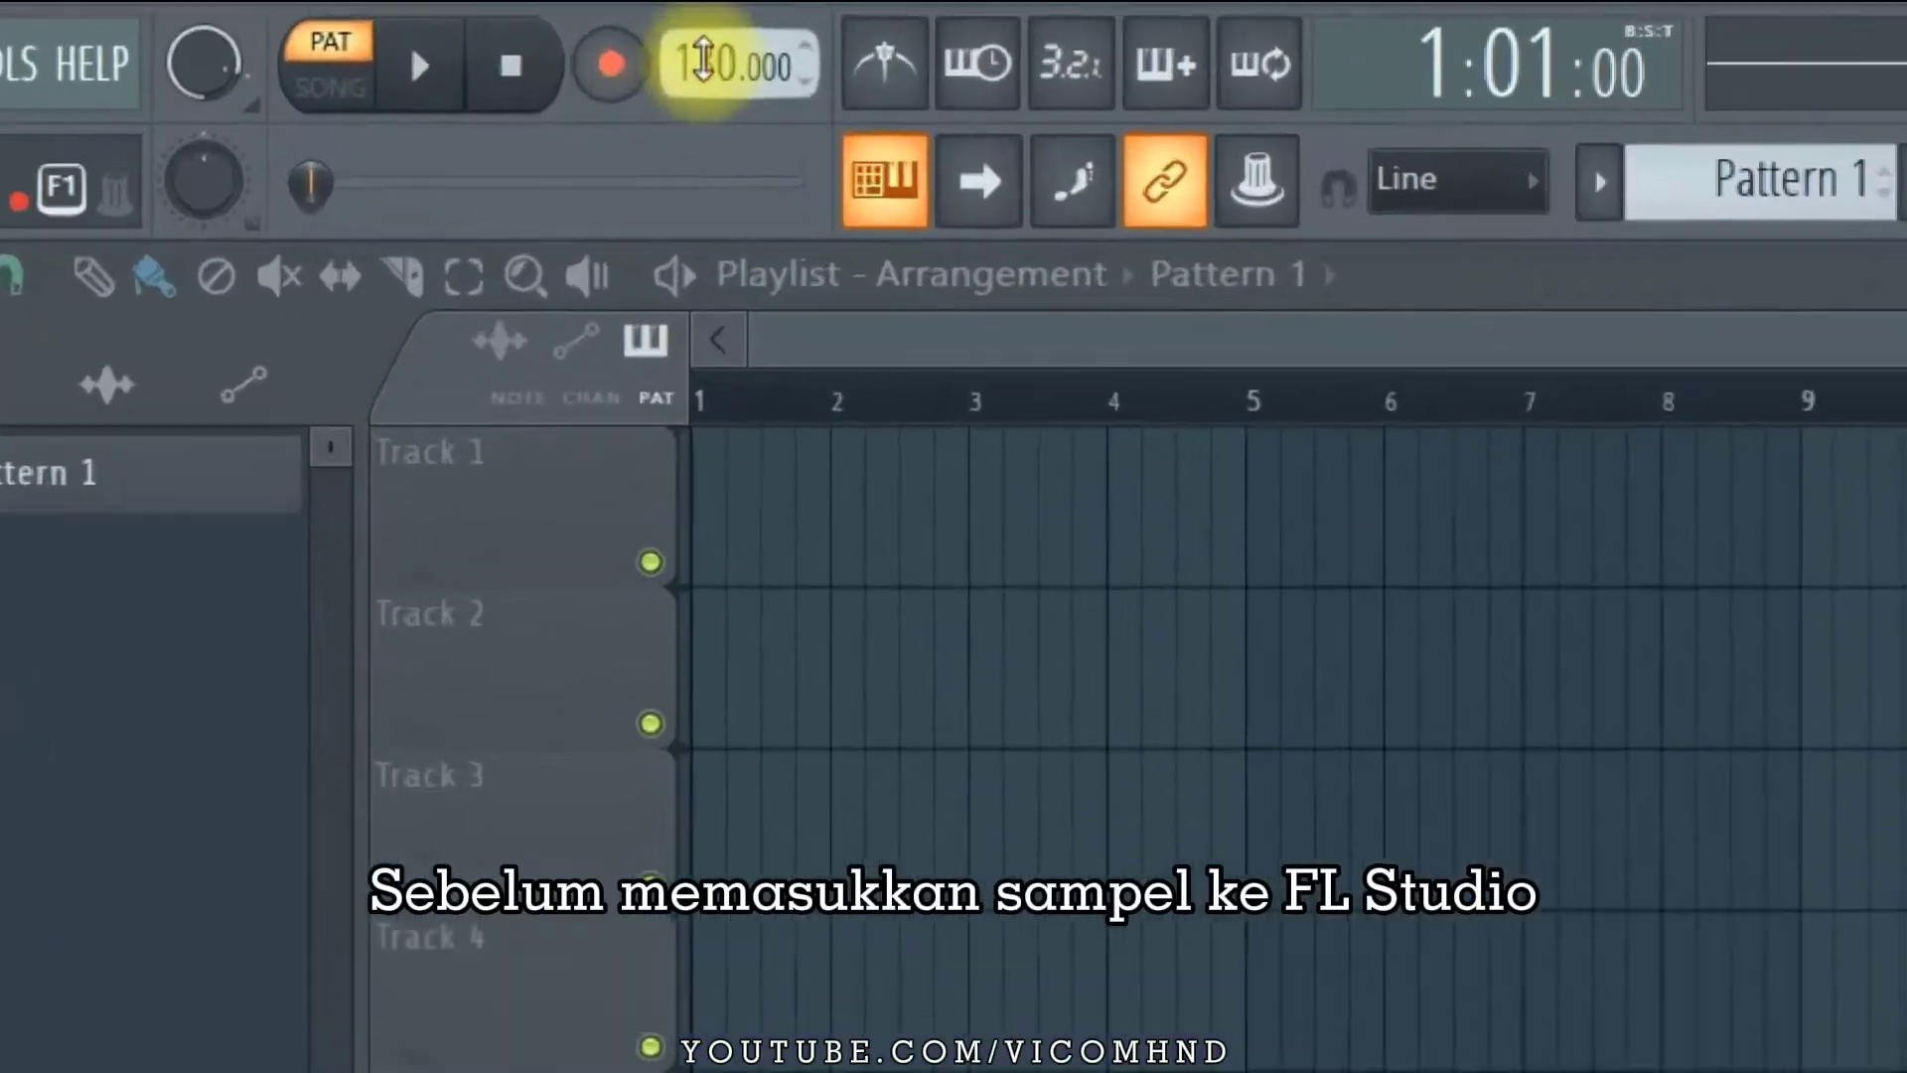
left_click_drag(641, 27, 641, 3)
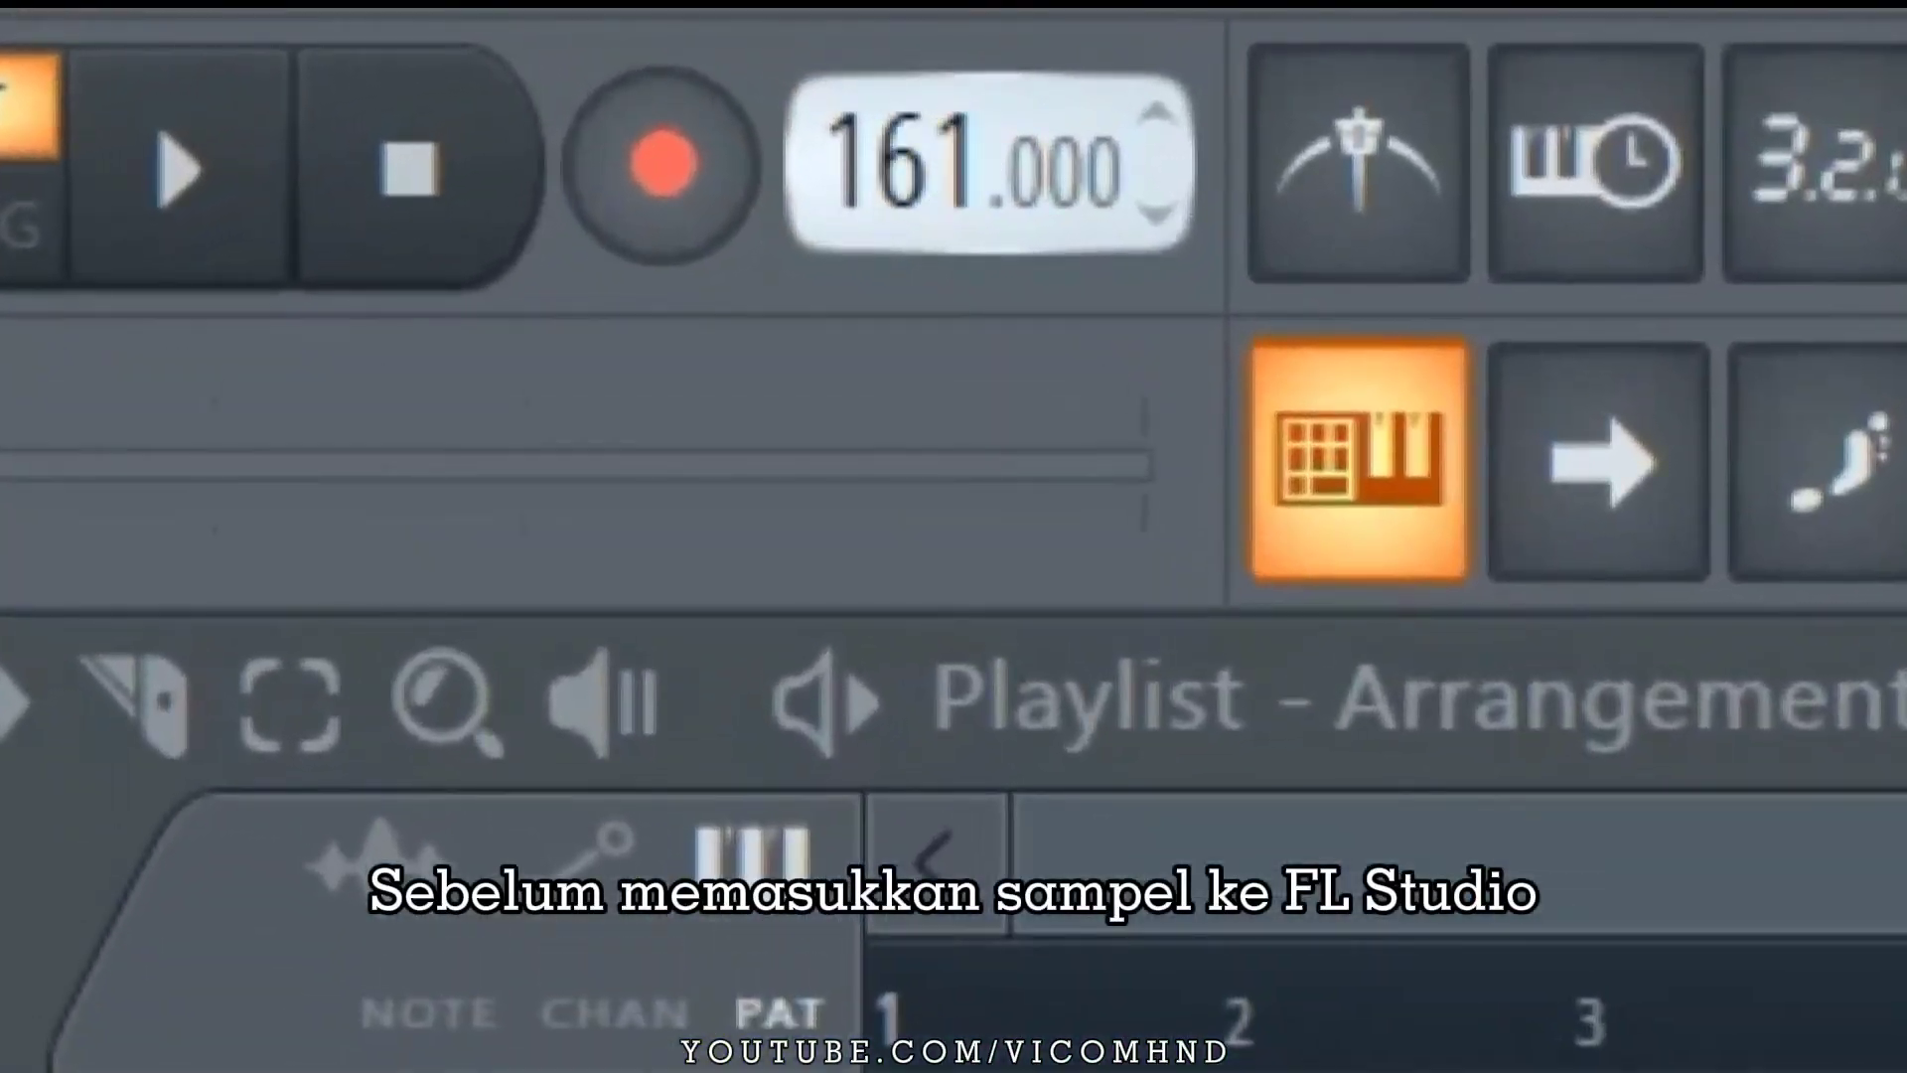
left_click_drag(899, 164, 899, 82)
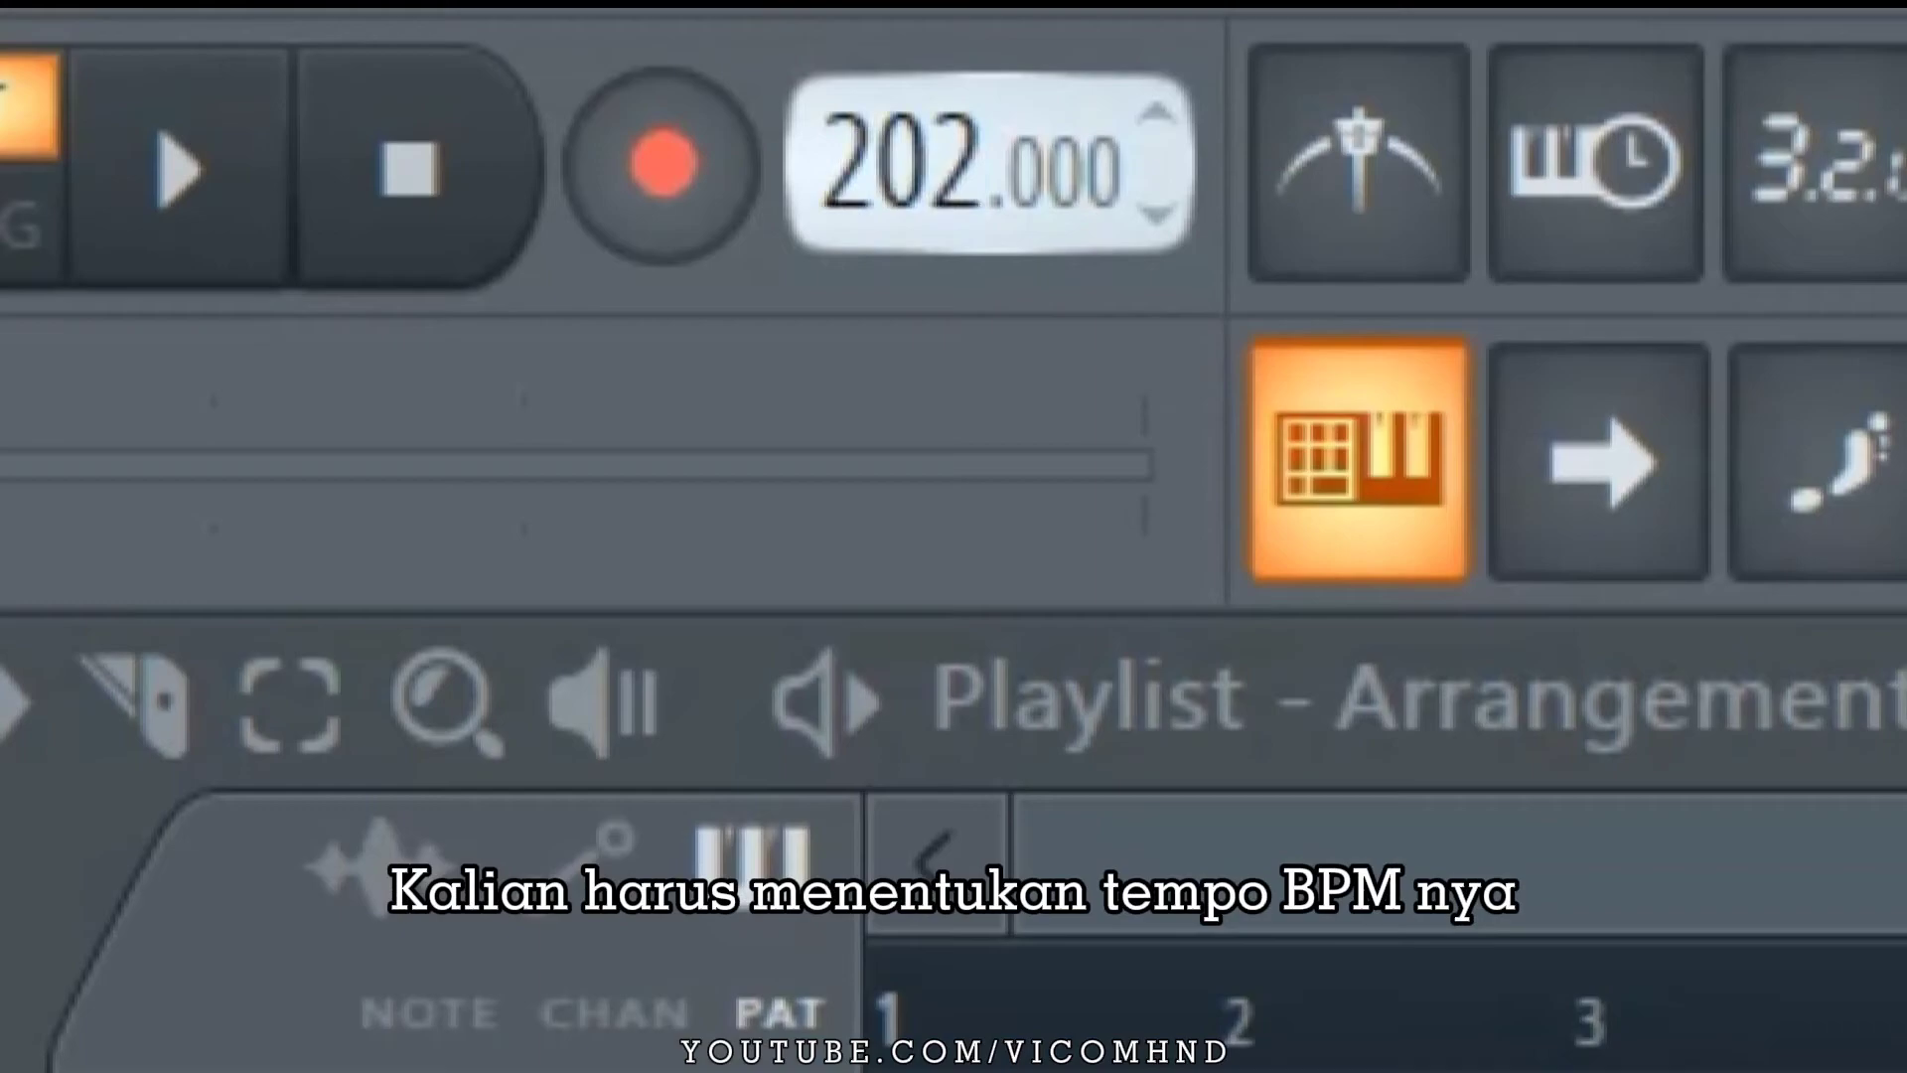
left_click_drag(927, 159, 927, 170)
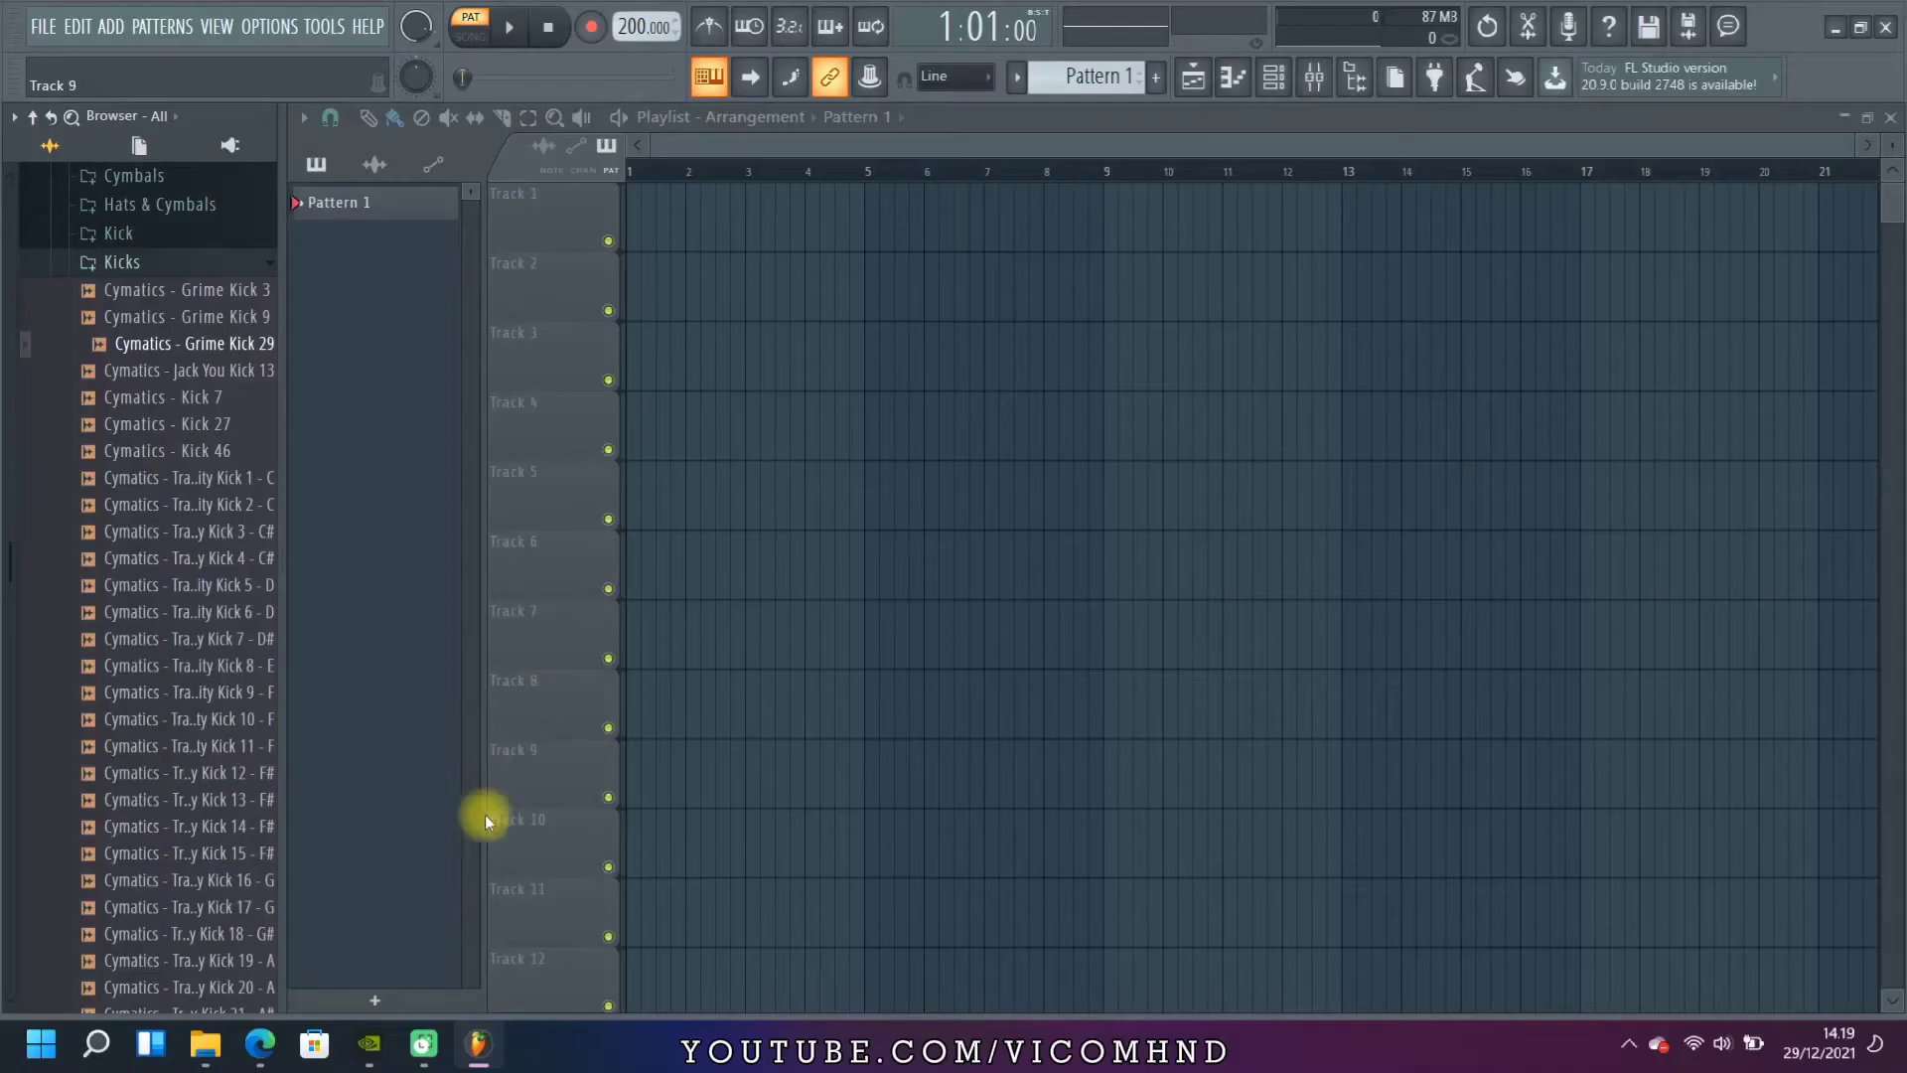
- Add the COTB Drumless sample from the project folder to the start of Track 1 and play it in song mode
left_click(205, 1043)
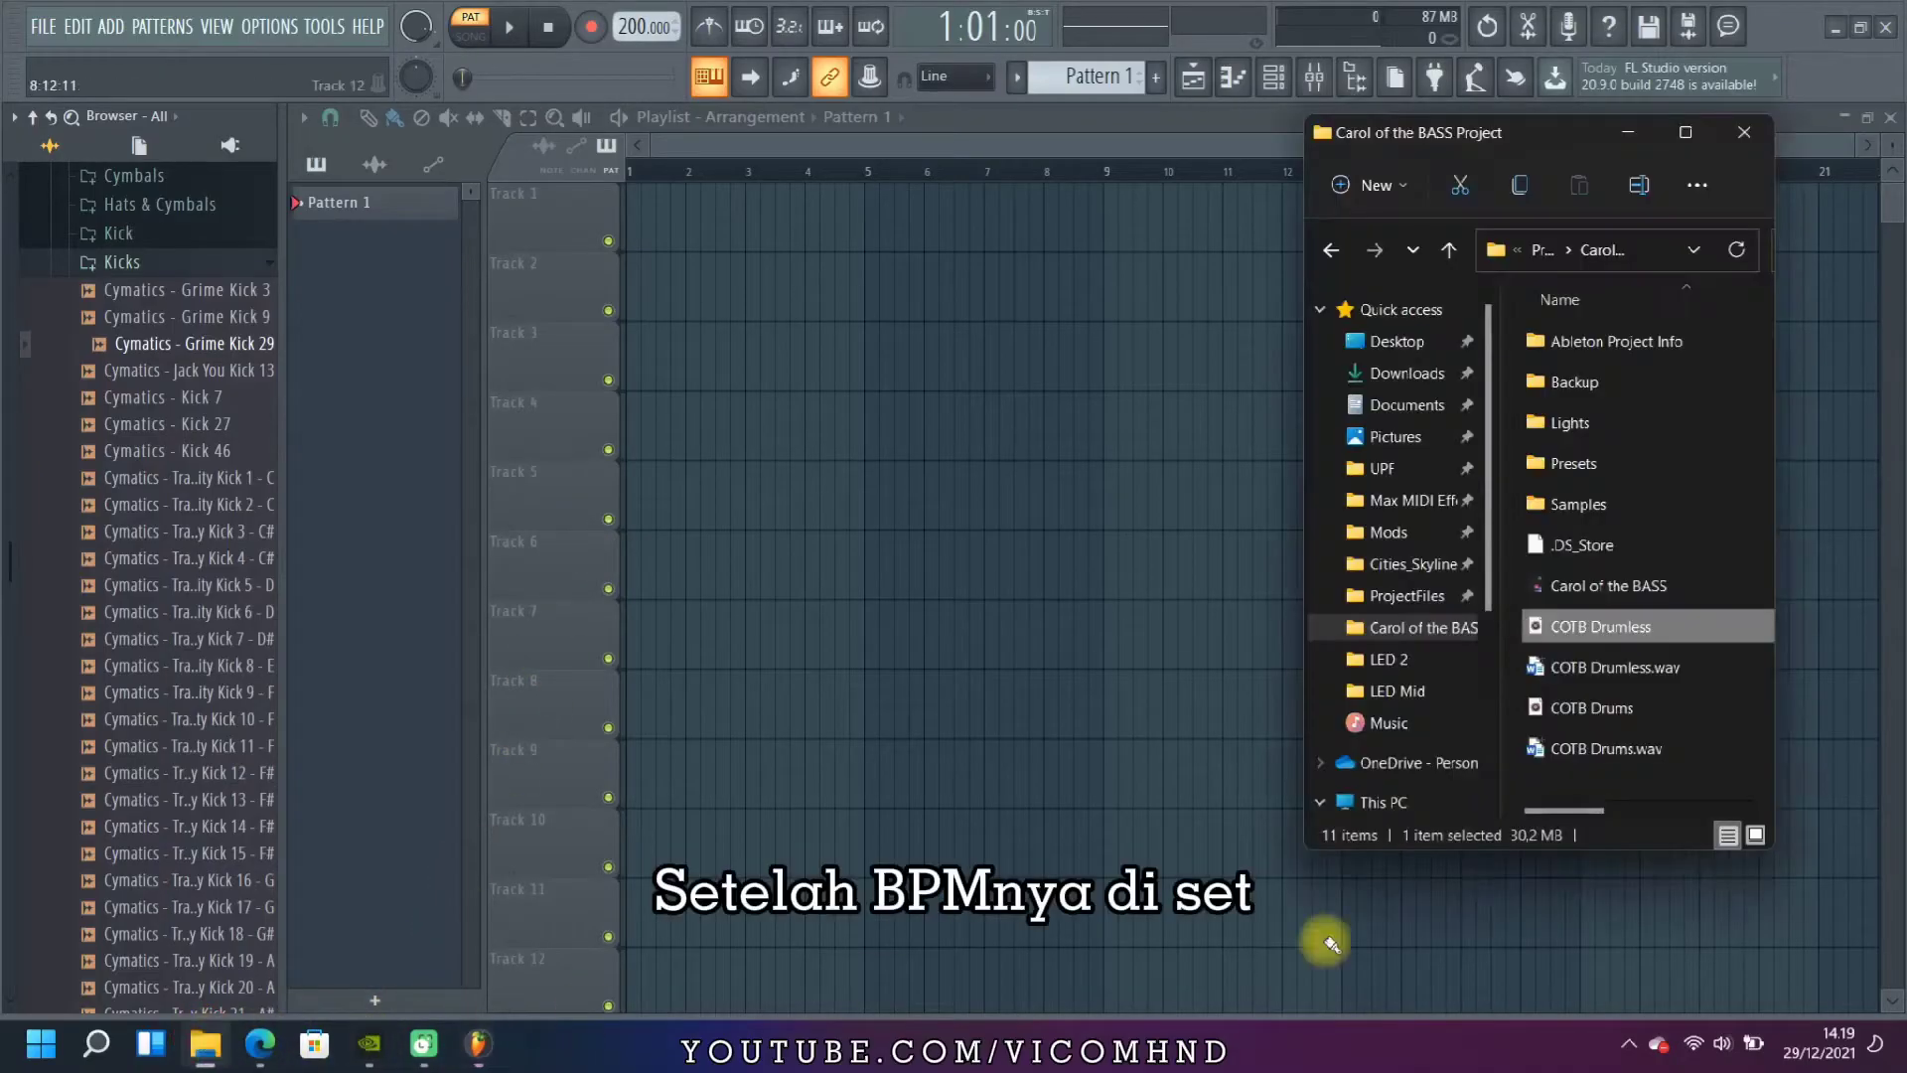
left_click_drag(1621, 629, 640, 241)
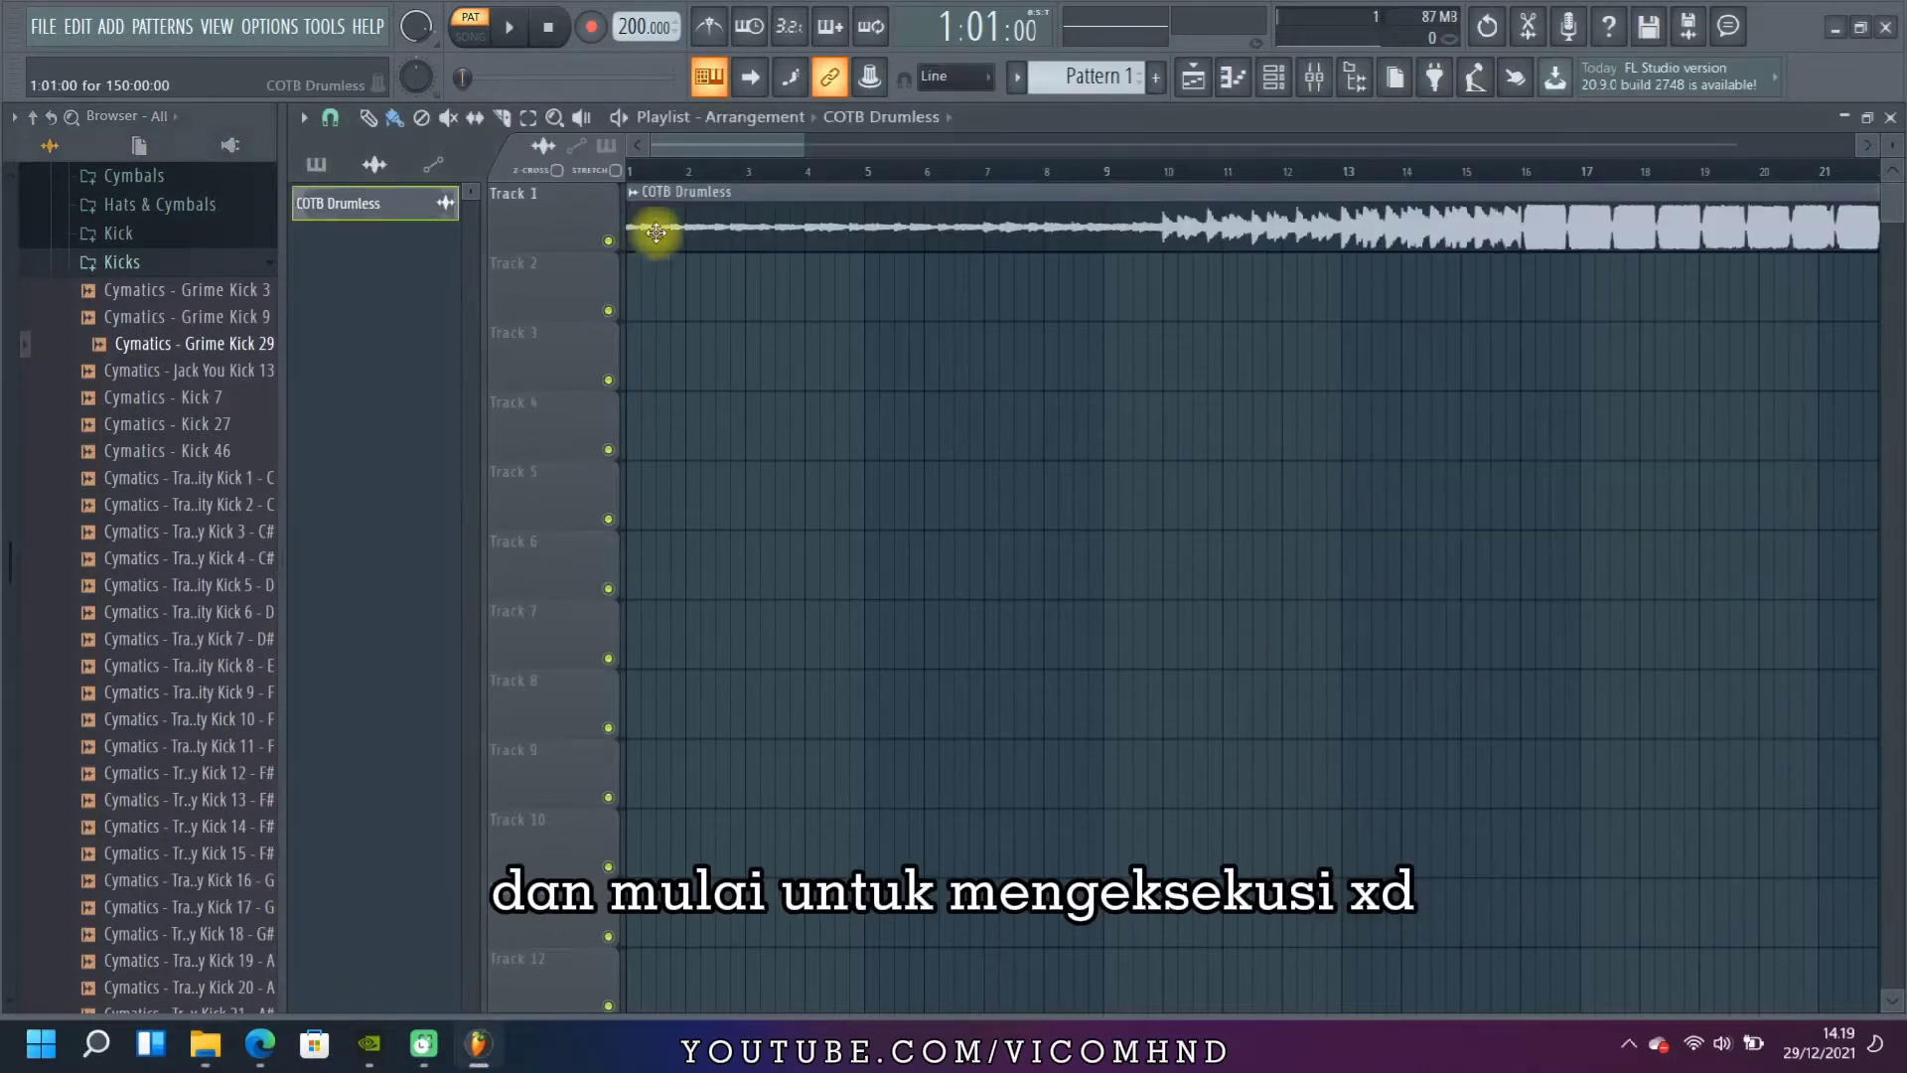
key("space")
key("space")
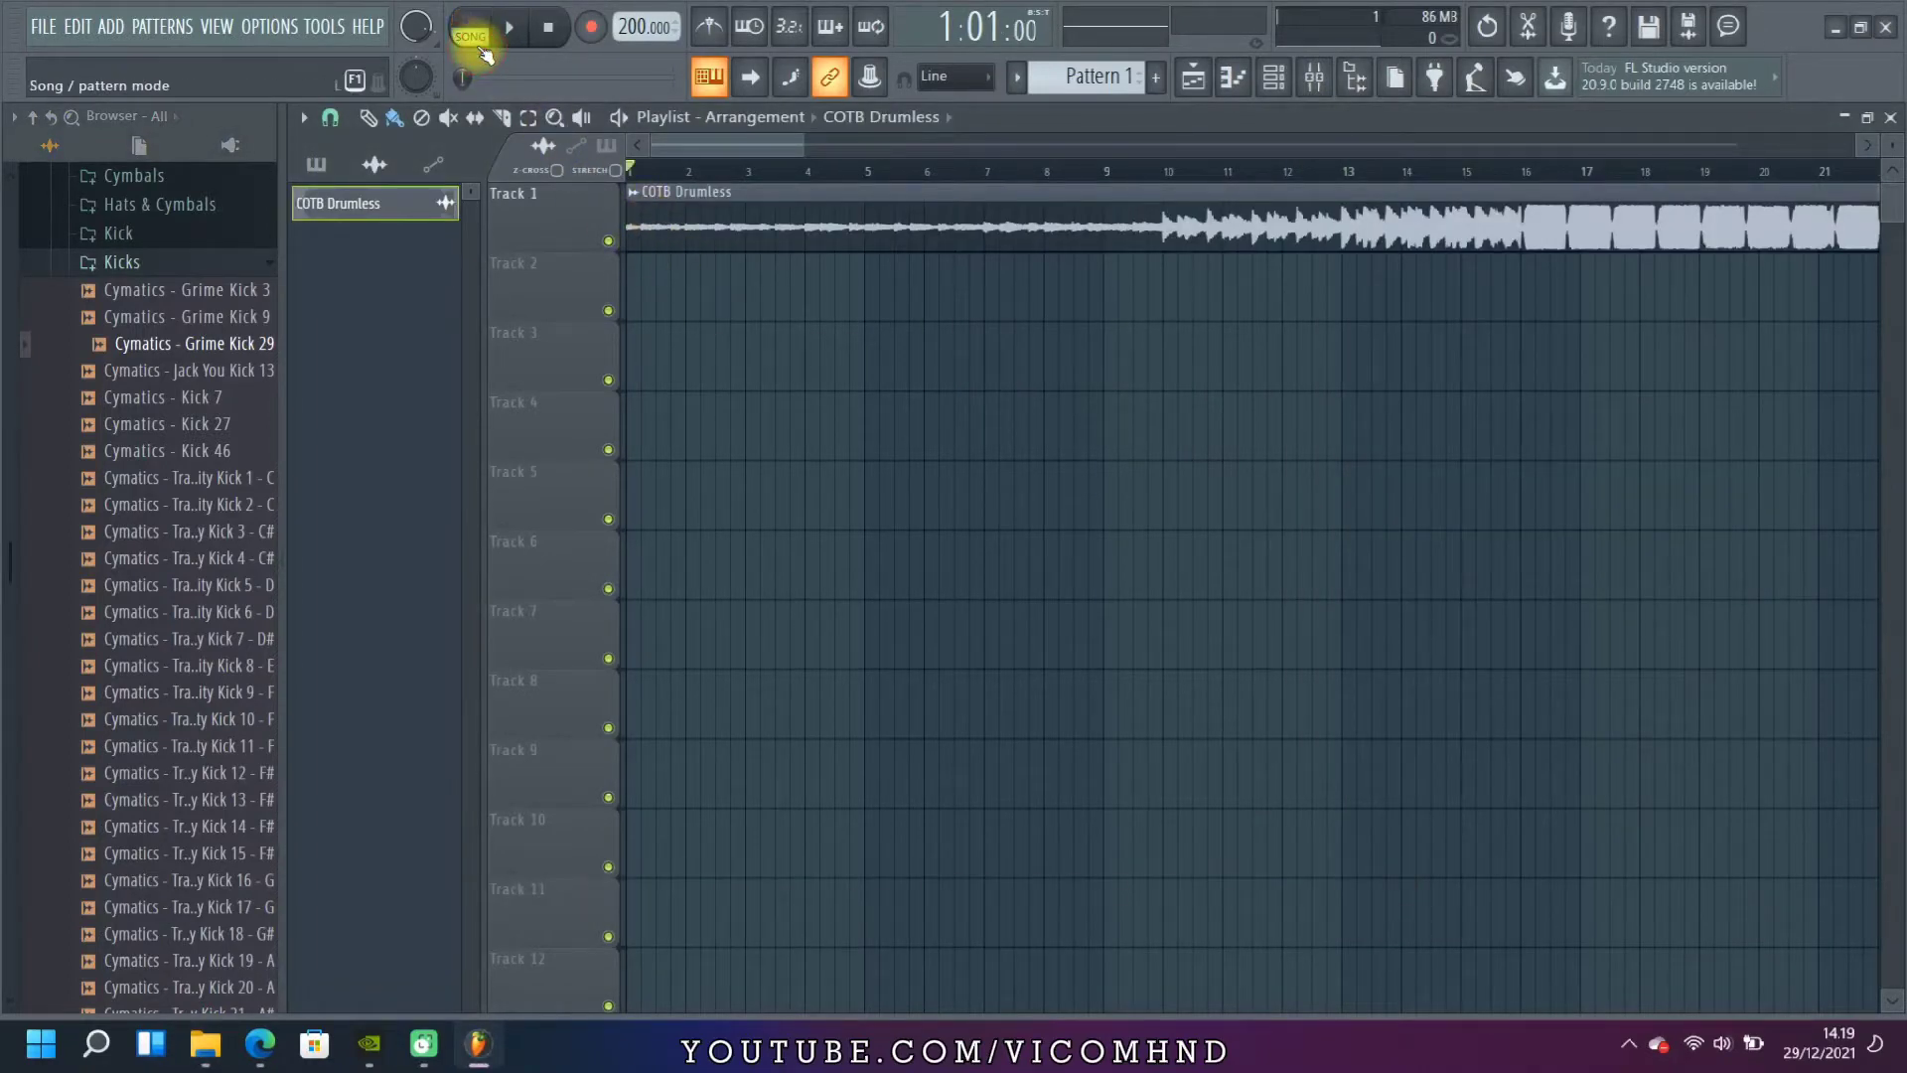
key("space")
scroll(736, 229, "up", 3)
left_click_drag(706, 147, 667, 147)
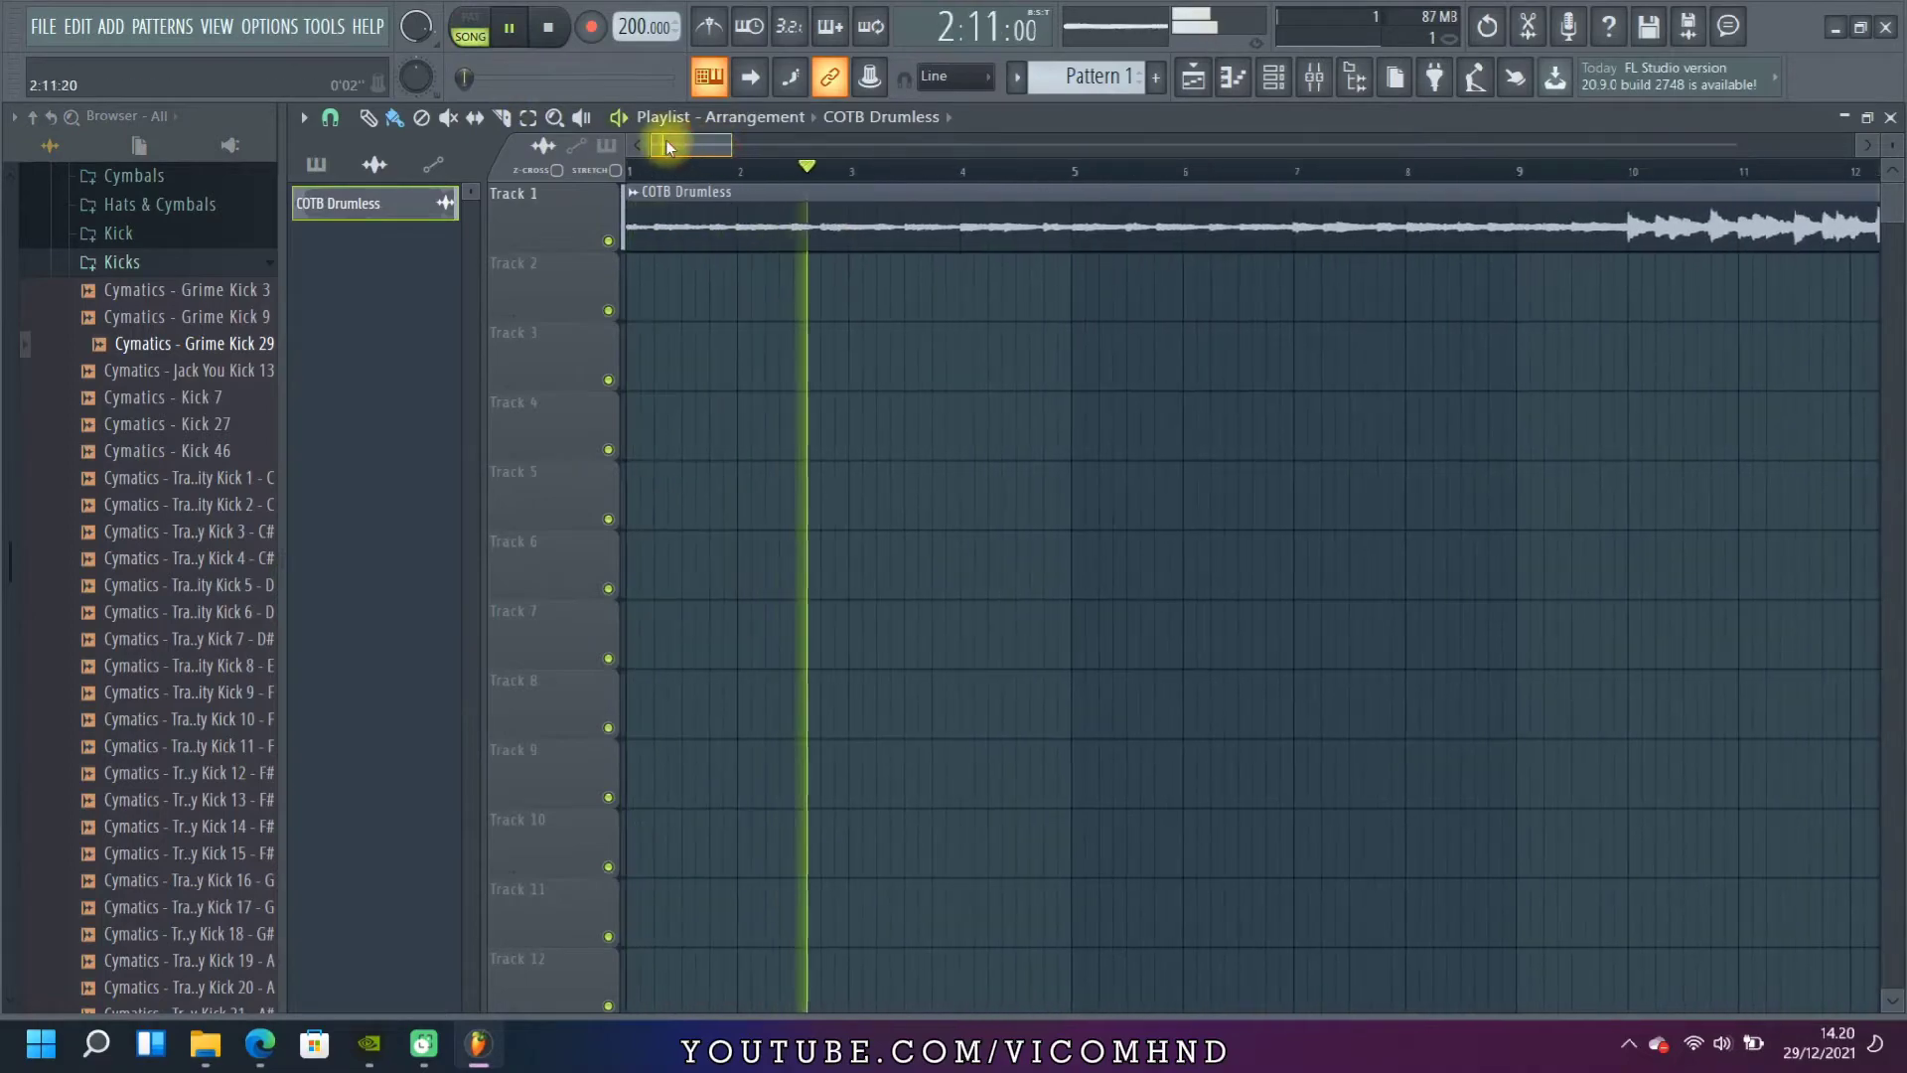
key("space")
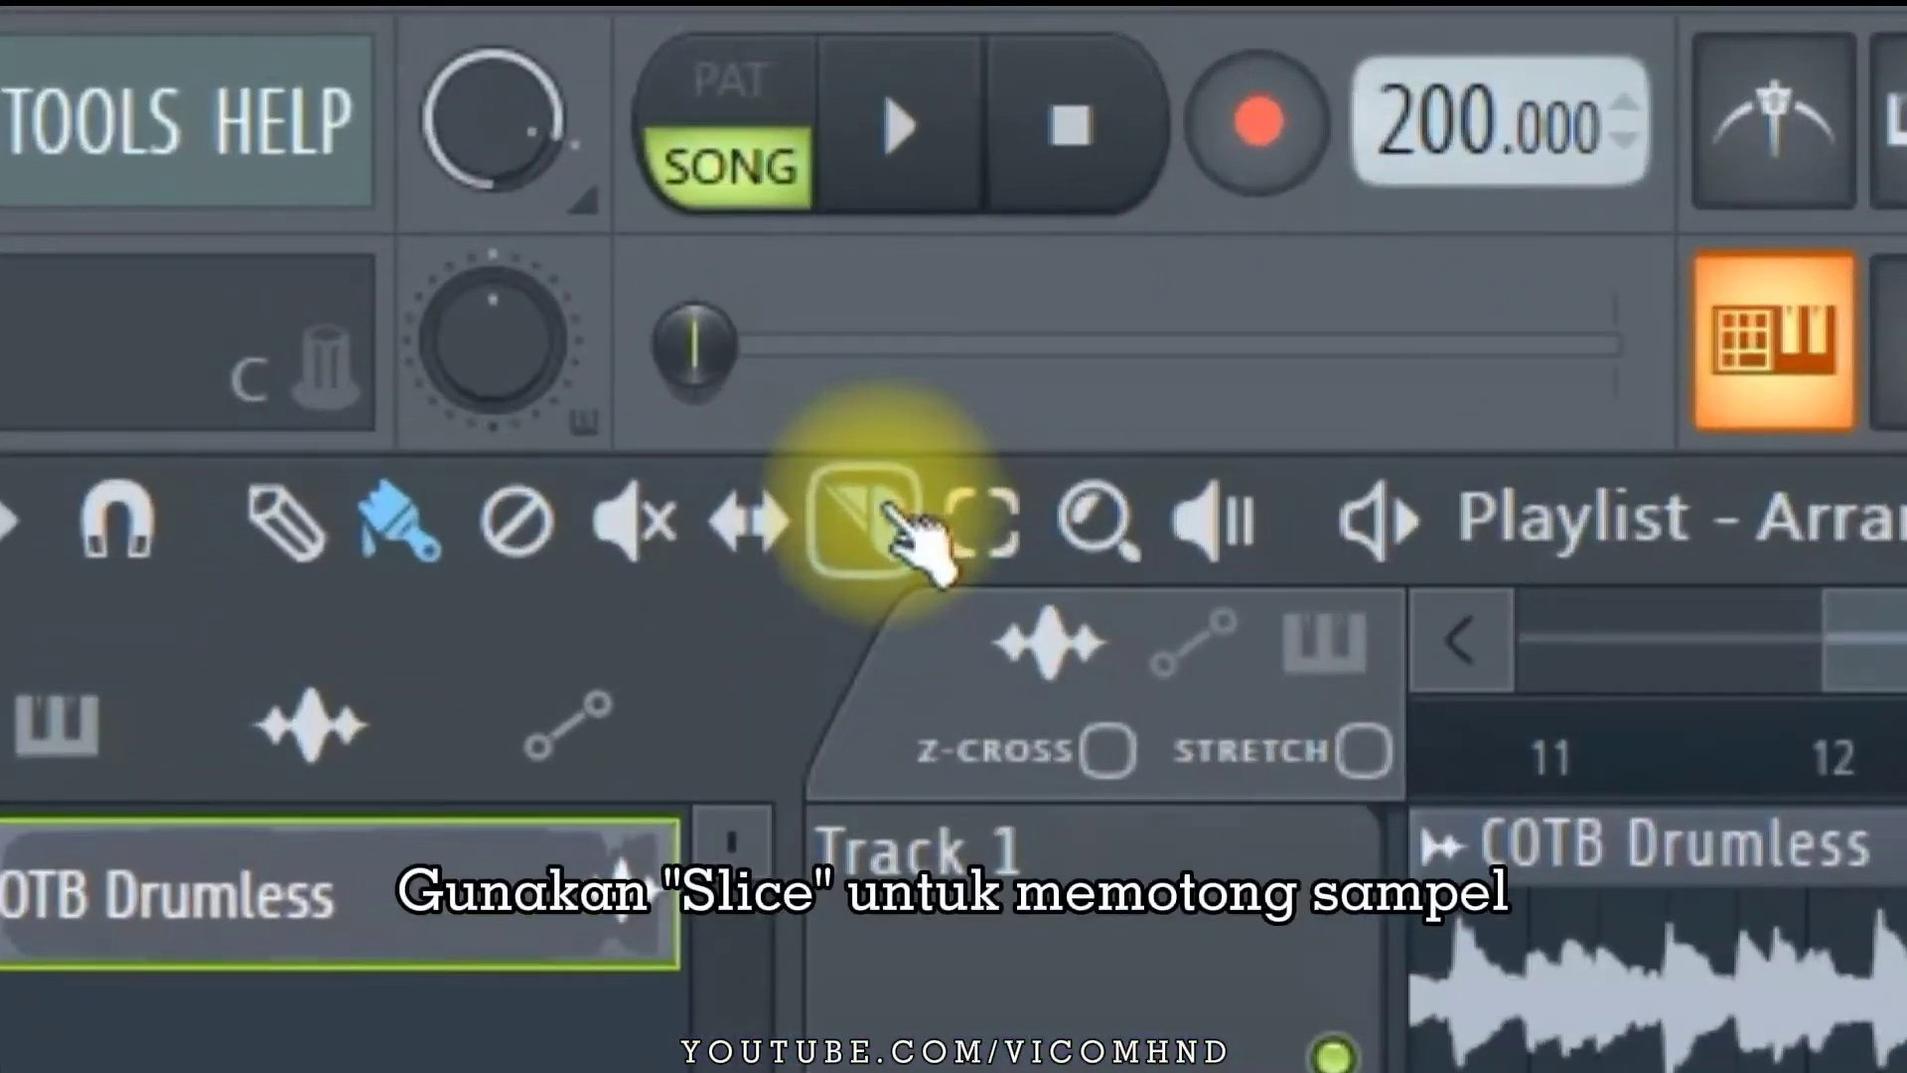
- Slice the COTB Drumless clip on Track 1 at bar 16 and halfway through bar 17
left_click(884, 509)
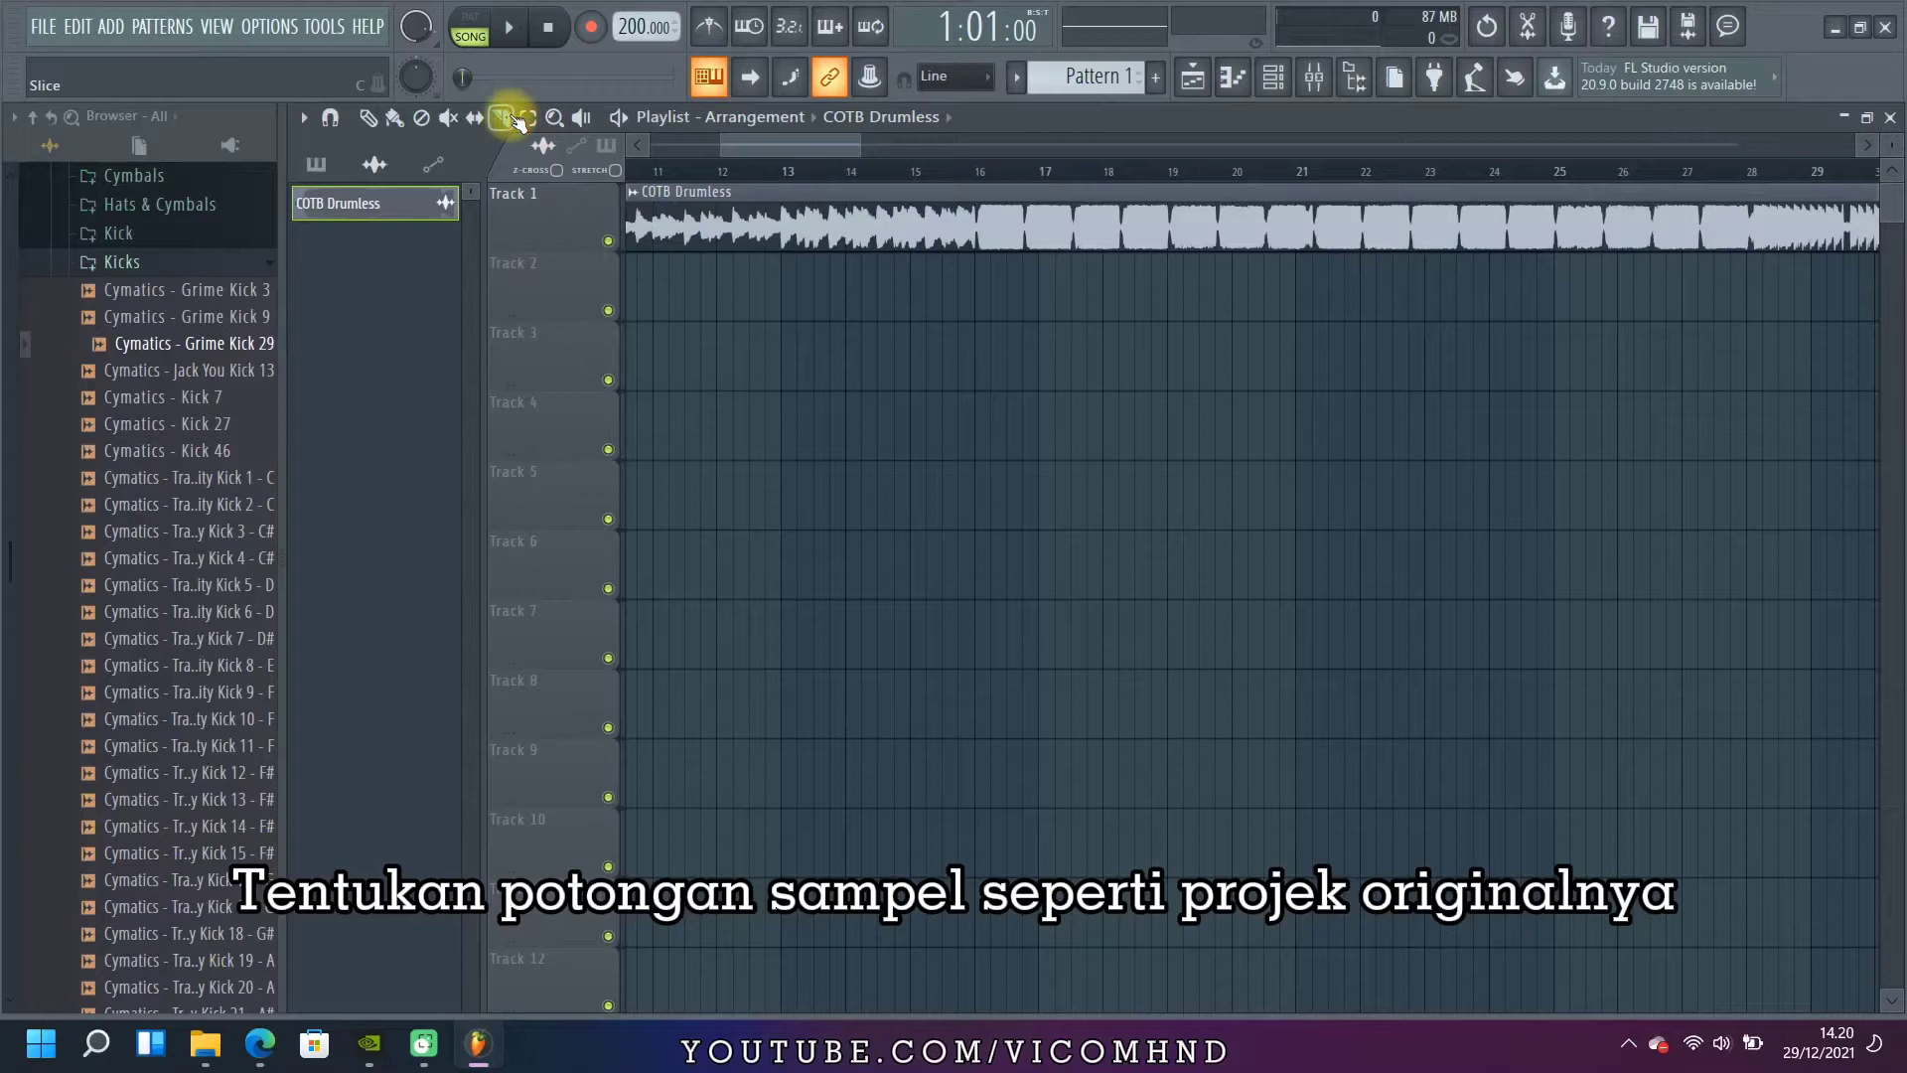
scroll(1021, 298, "up", 6)
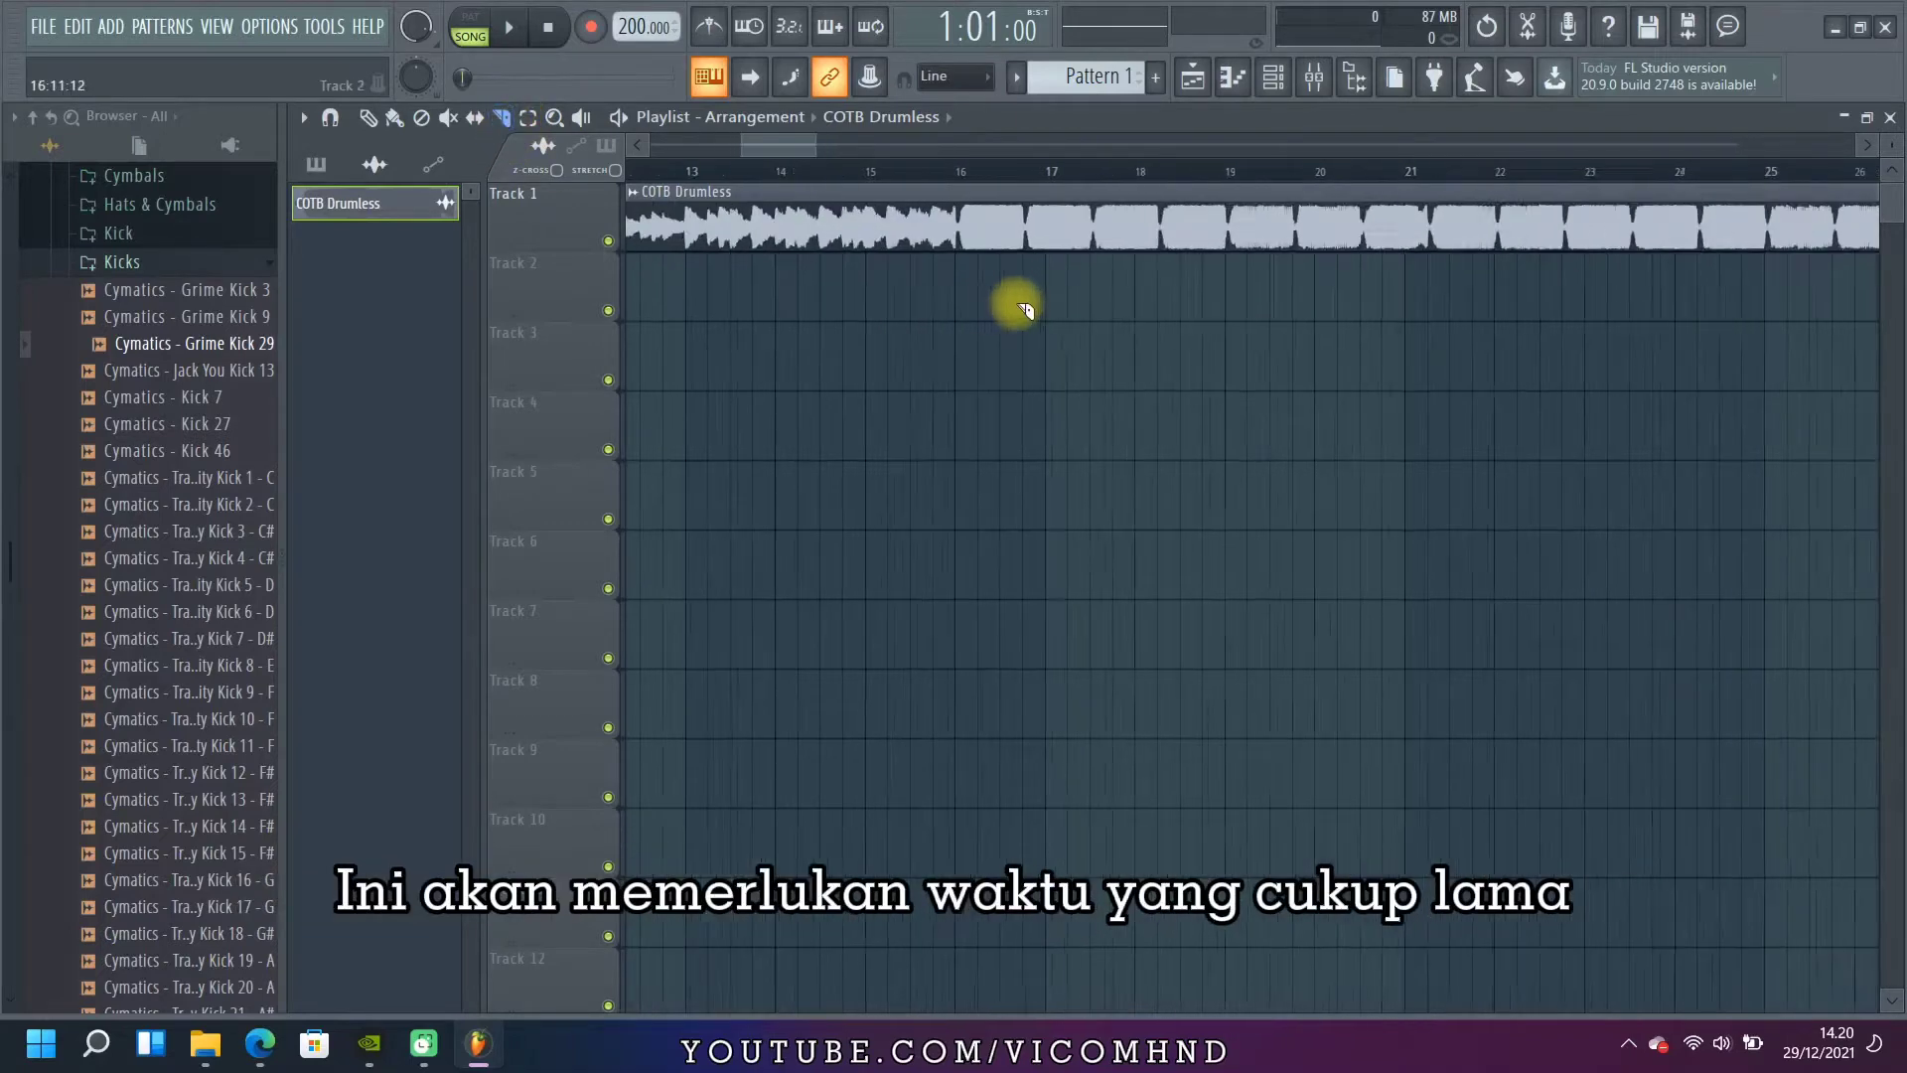
left_click_drag(800, 198, 809, 279)
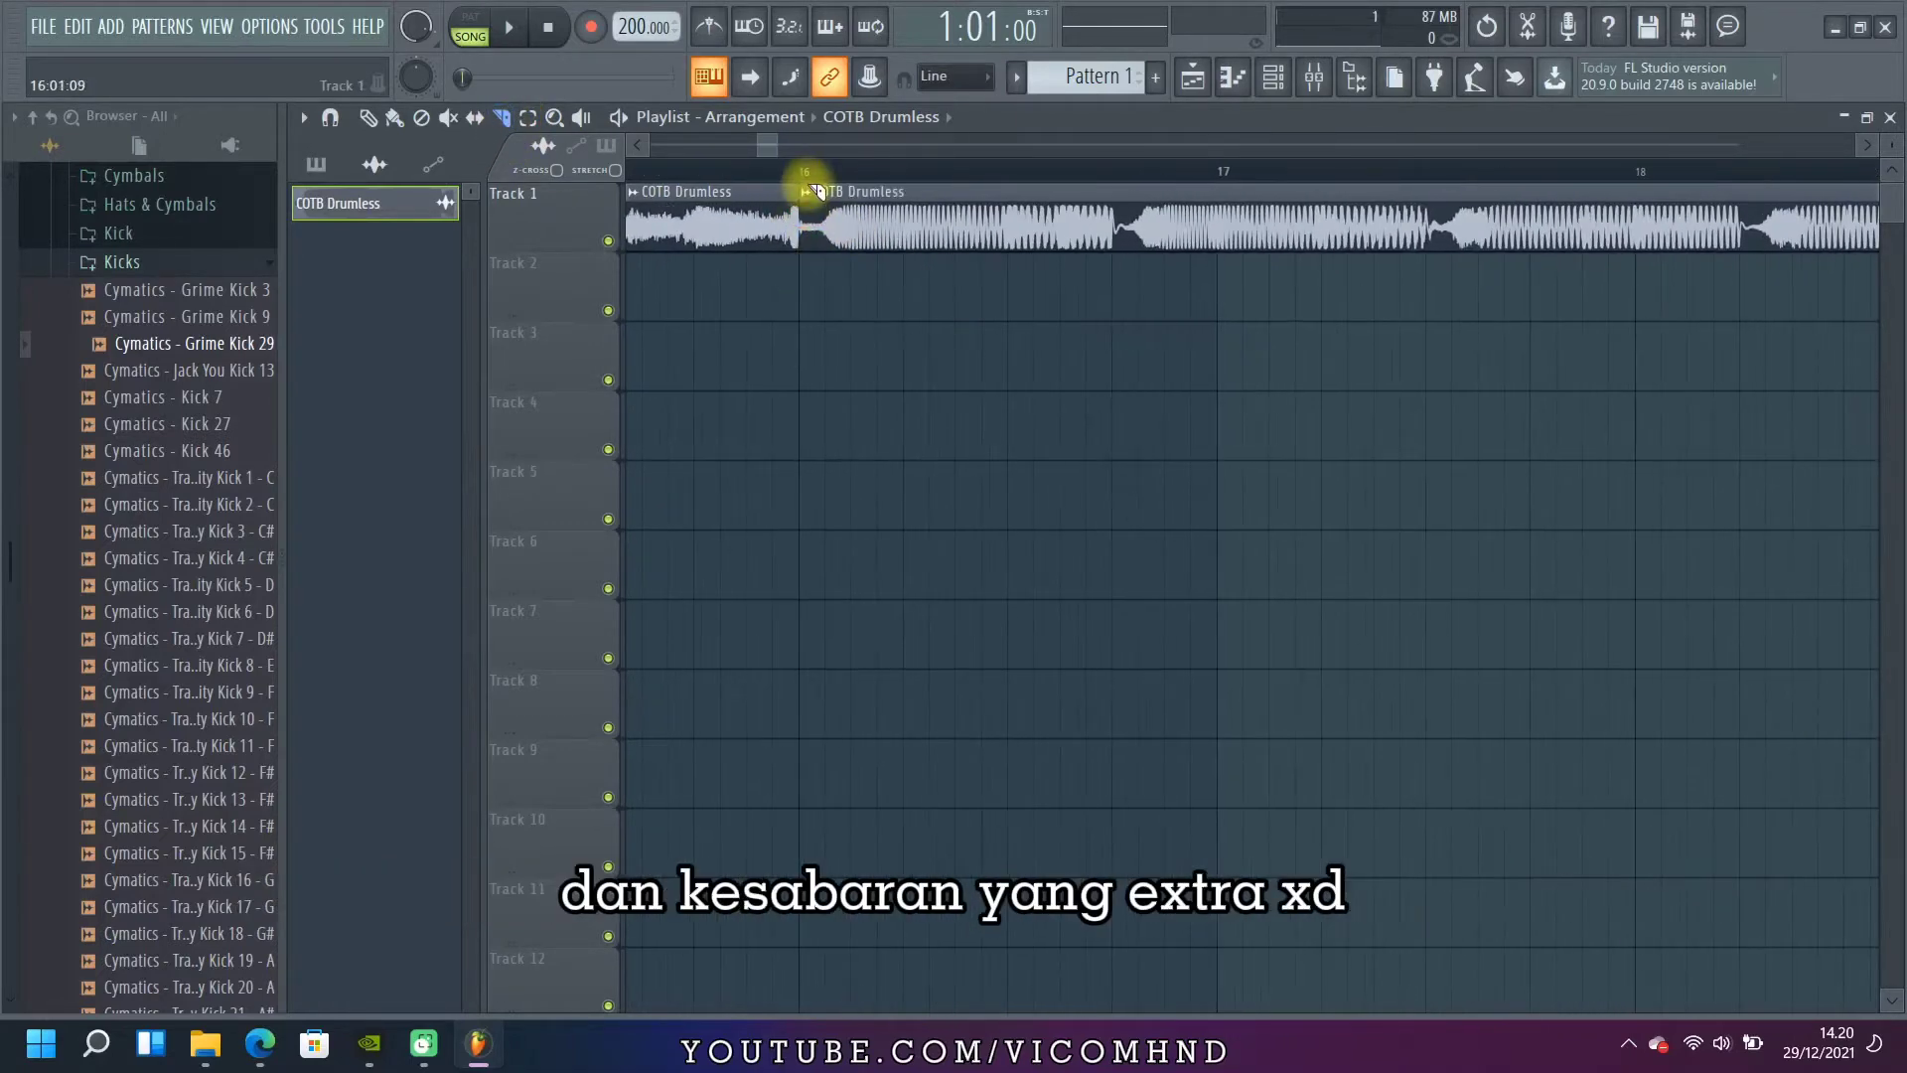
key("space")
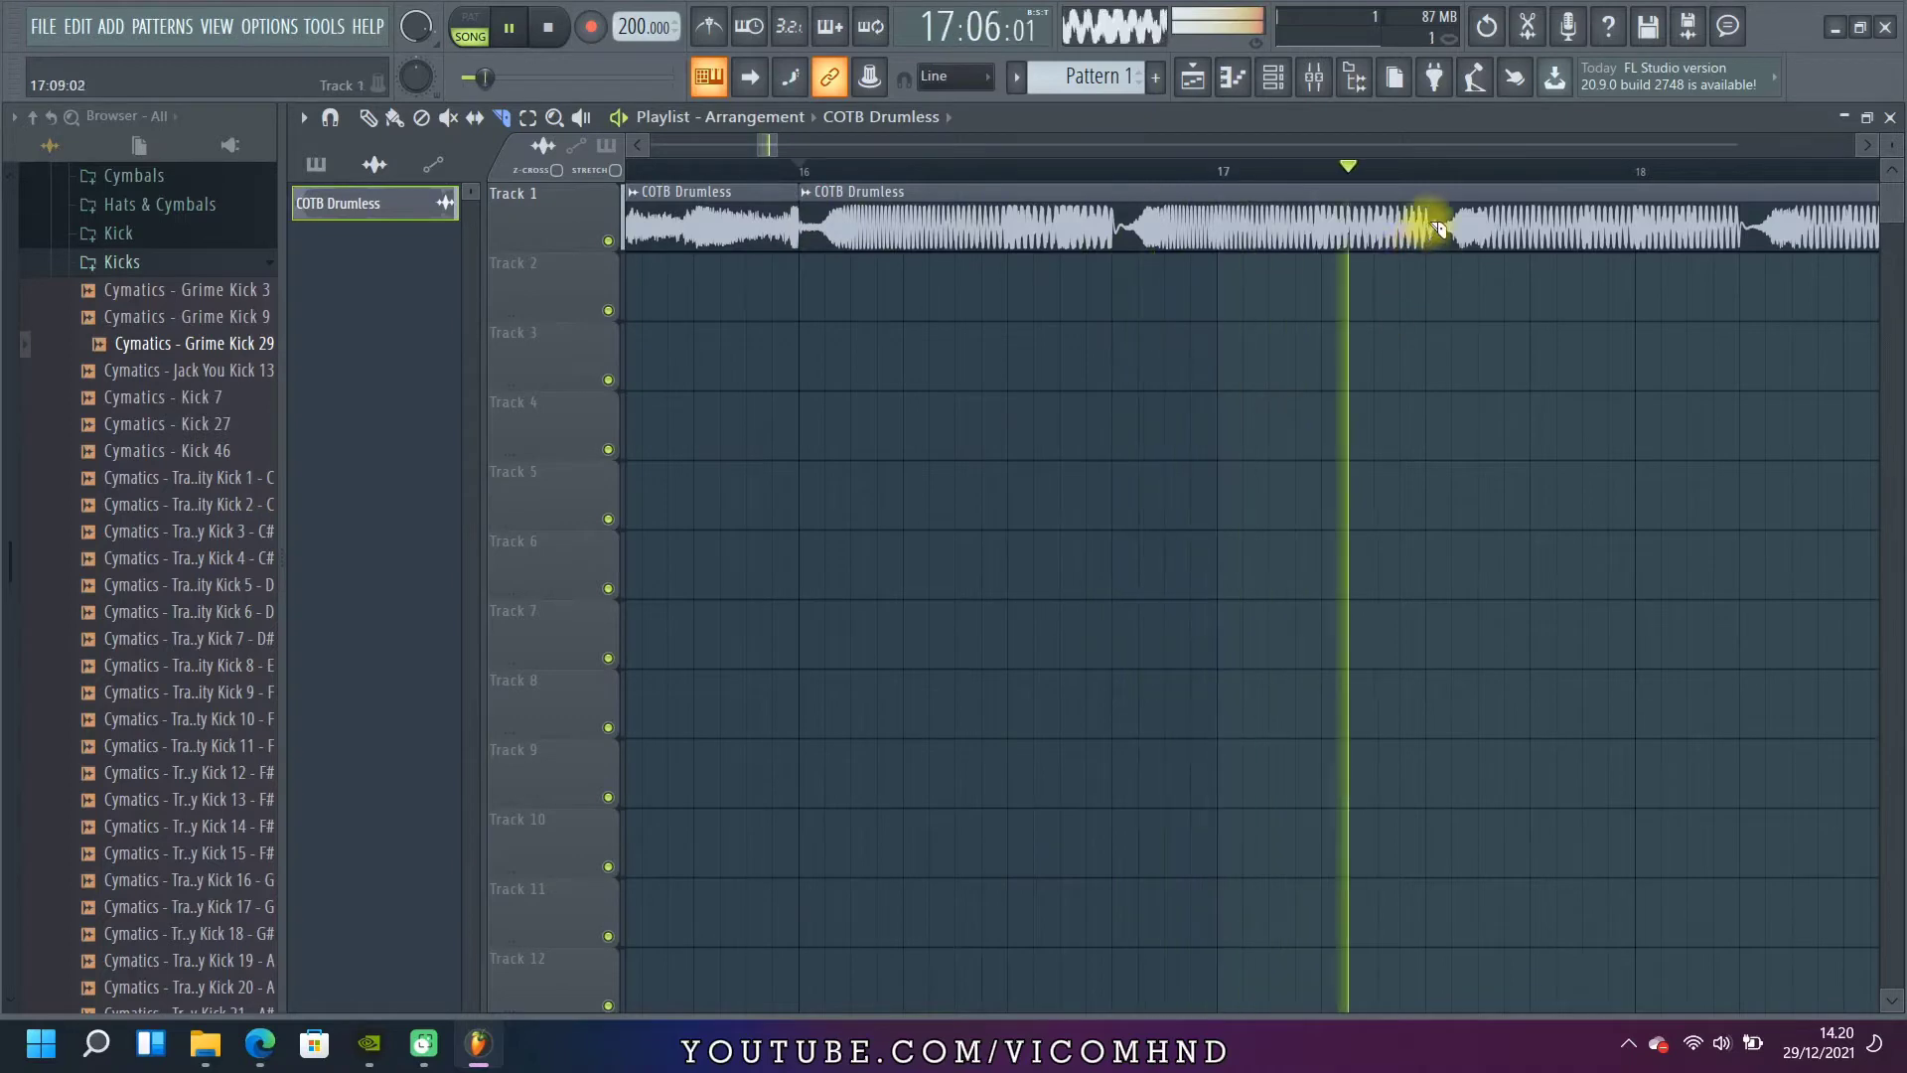
key("space")
left_click_drag(1430, 200, 1426, 273)
left_click(1426, 169)
- Slice the COTB Drumless clip at bar 19 and halfway through bar 20
scroll(1013, 265, "down", 3)
left_click_drag(1006, 200, 1006, 273)
left_click(1007, 171)
key("space")
left_click_drag(1293, 200, 1293, 273)
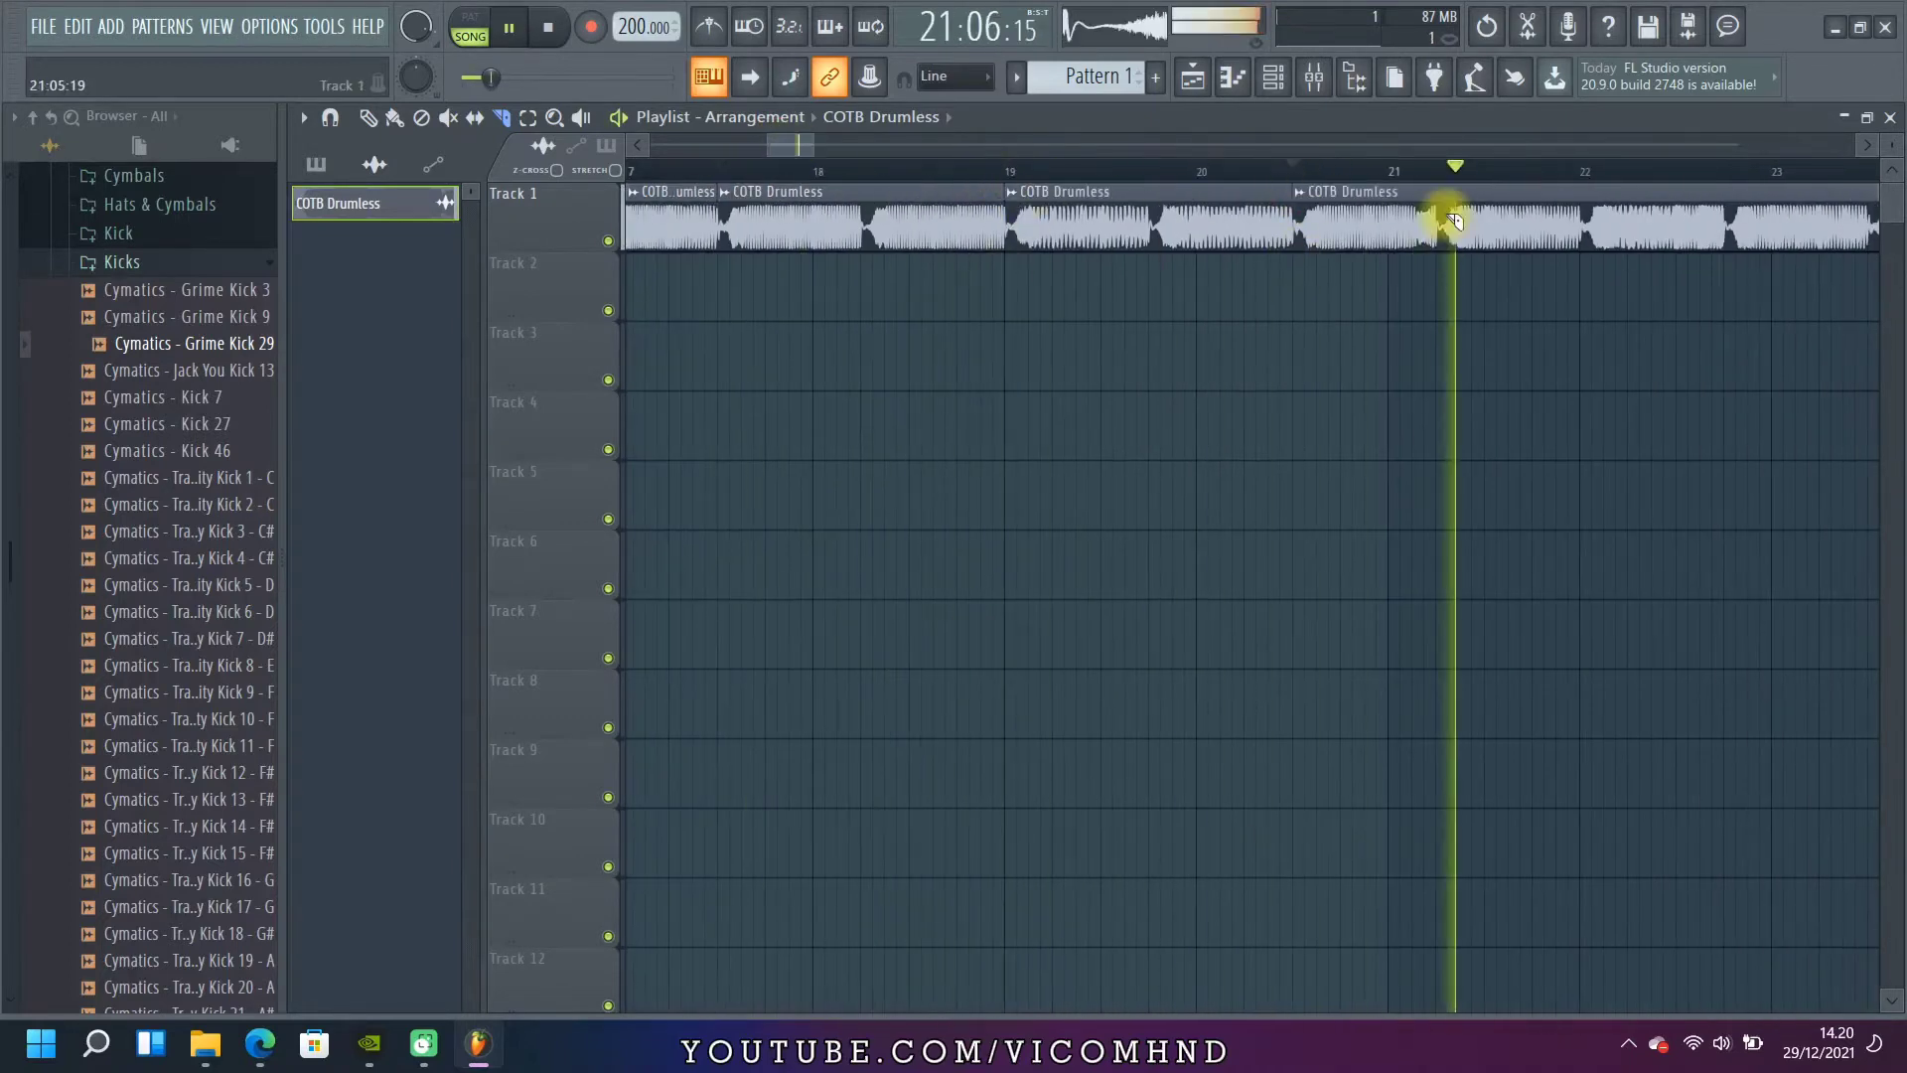
- Continue slicing the COTB Drumless clip at each following sound change from bar 21 onward
left_click_drag(1436, 203, 1436, 273)
left_click_drag(803, 144, 851, 273)
left_click_drag(1138, 204, 1138, 273)
left_click_drag(1424, 207, 1424, 273)
left_click_drag(1711, 204, 1711, 273)
left_click_drag(1849, 204, 1850, 273)
left_click_drag(825, 145, 1129, 222)
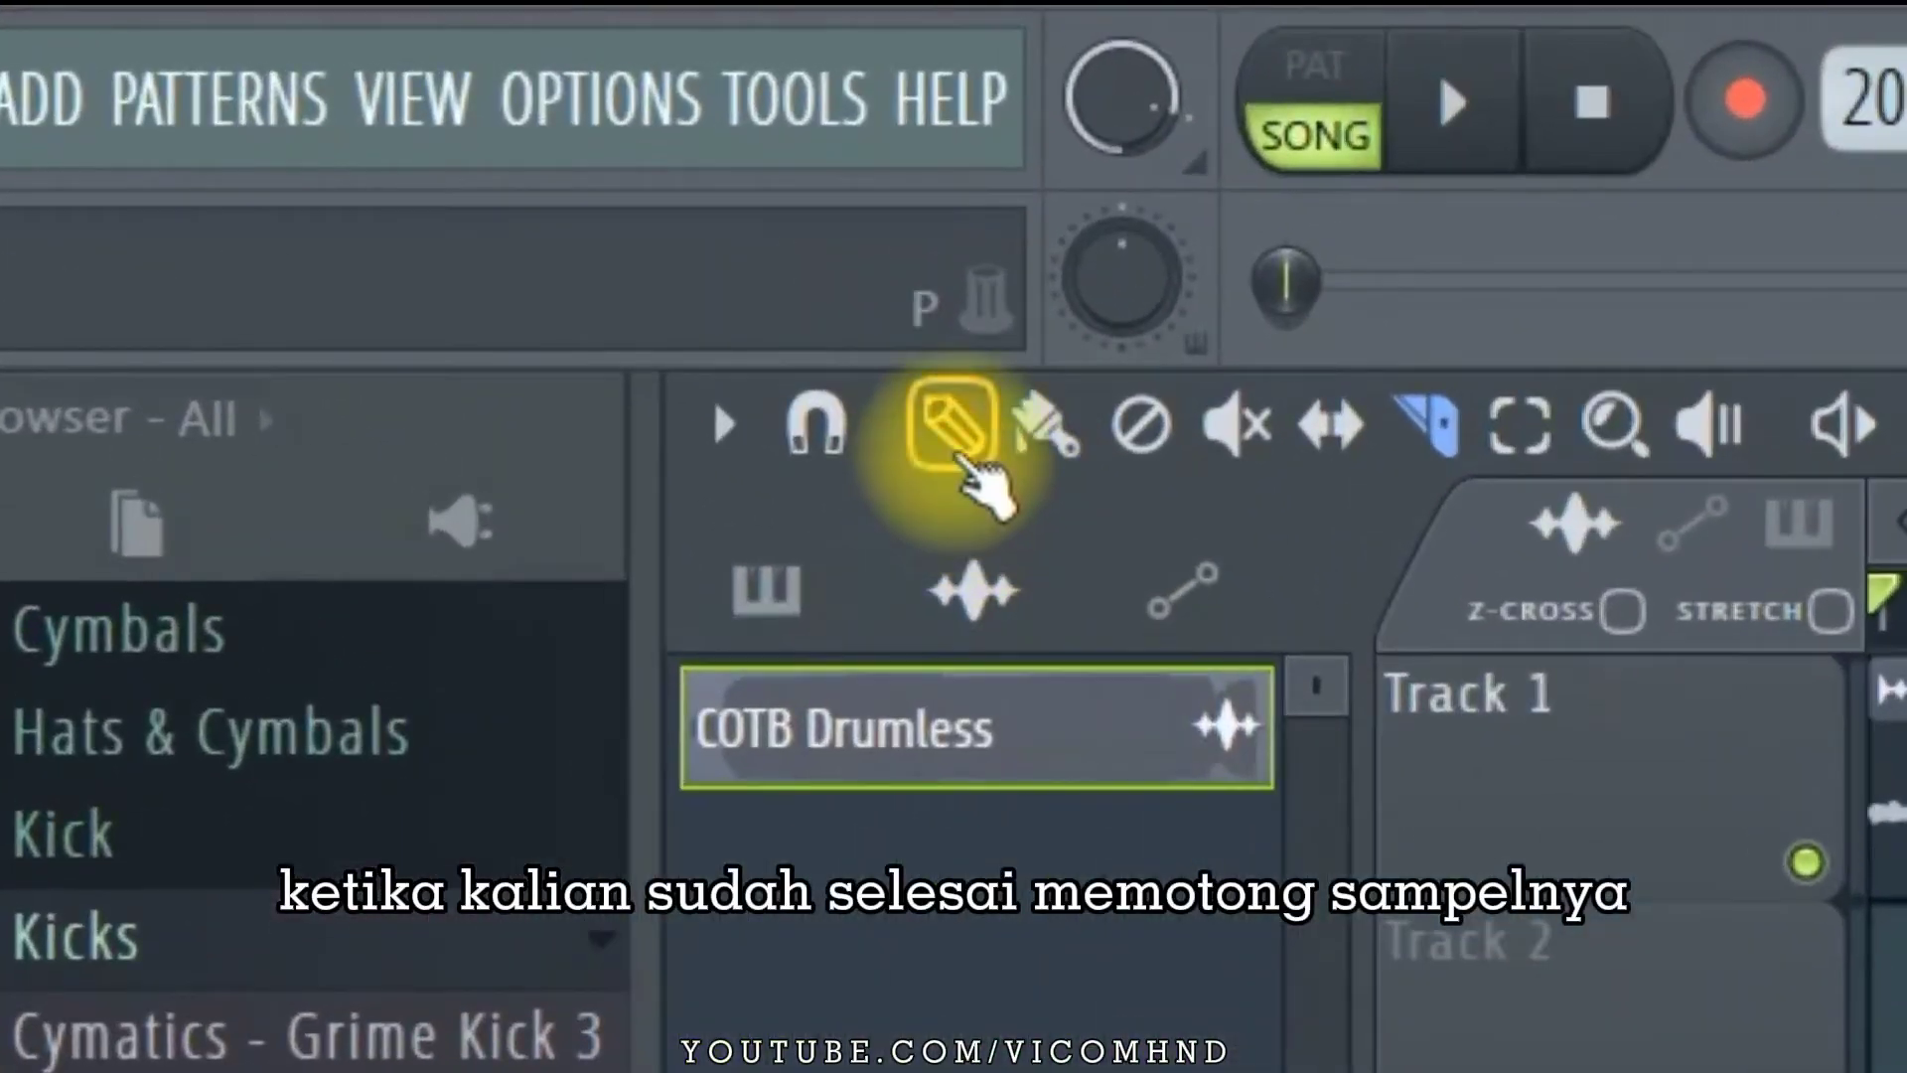
- Switch to the Draw tool and make the first COTB Drumless slice unique as a wave sample named a1
left_click(951, 437)
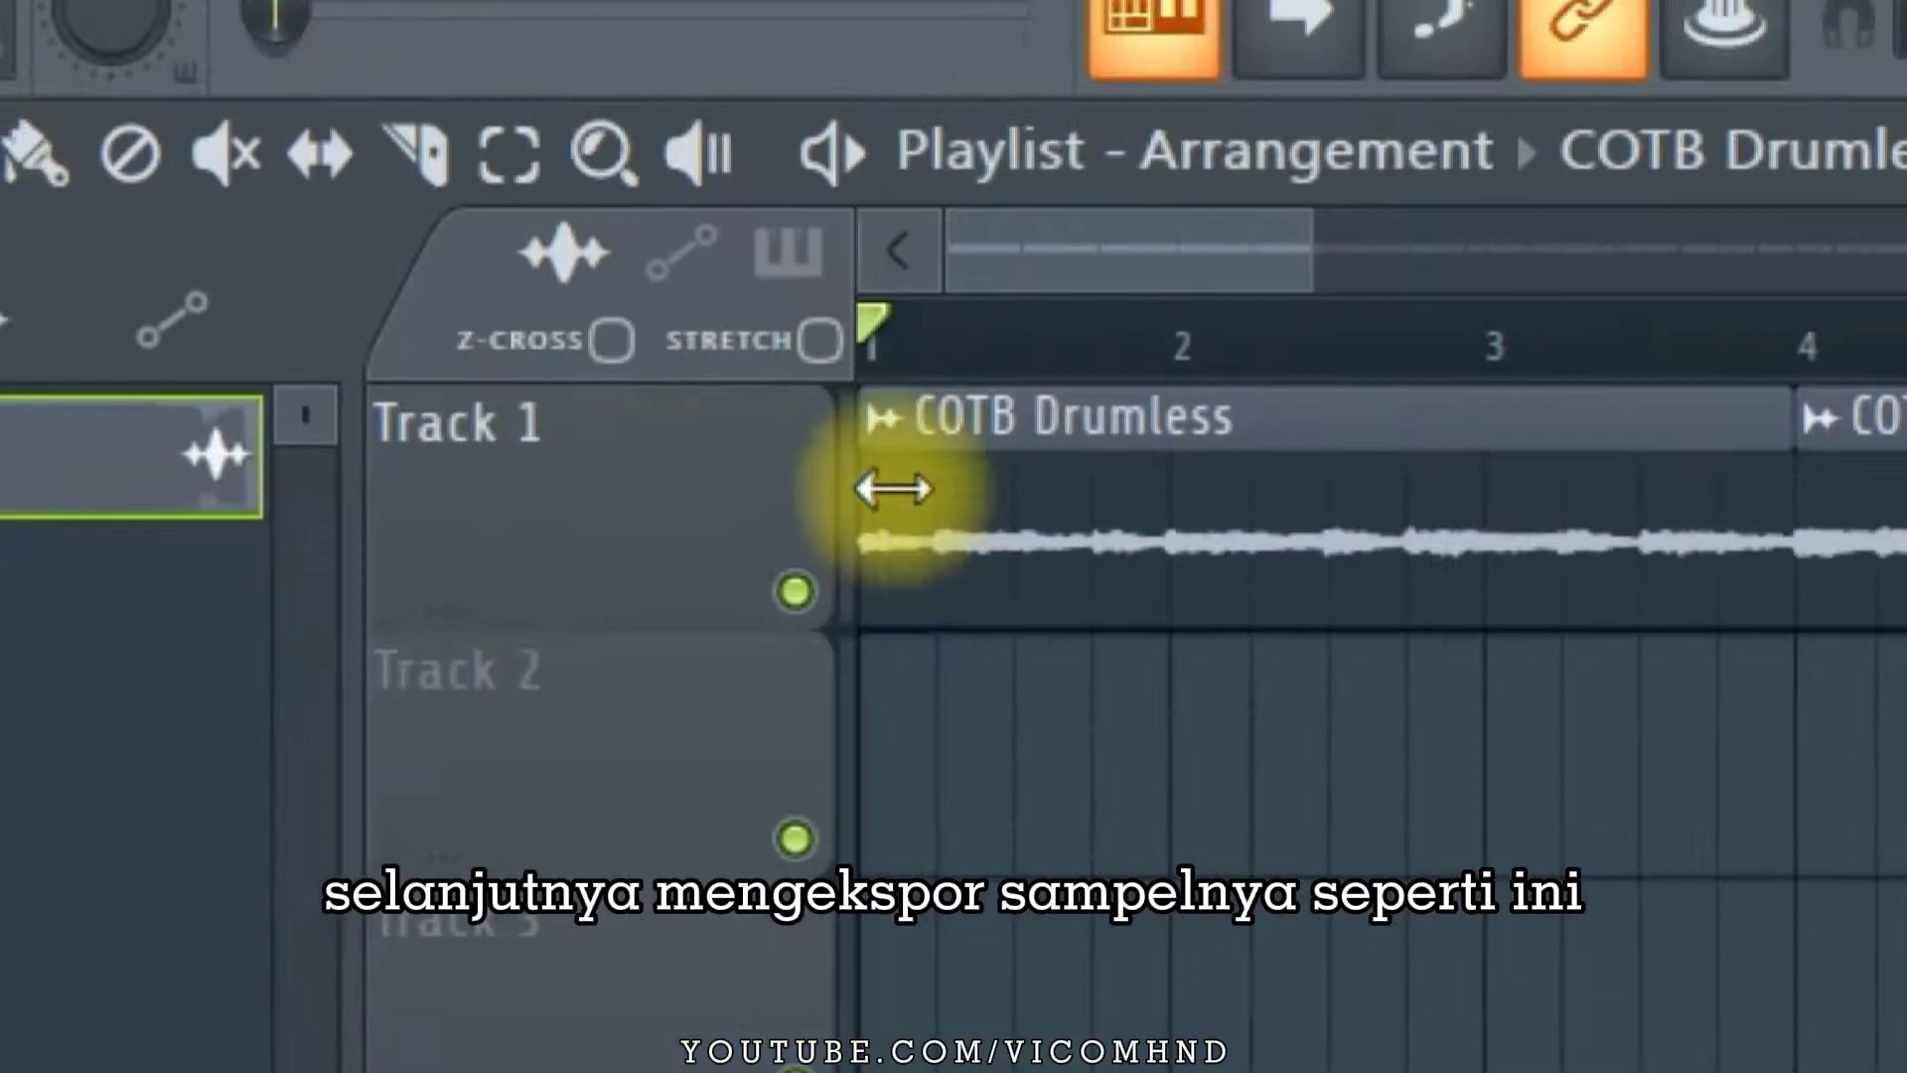
left_click(880, 420)
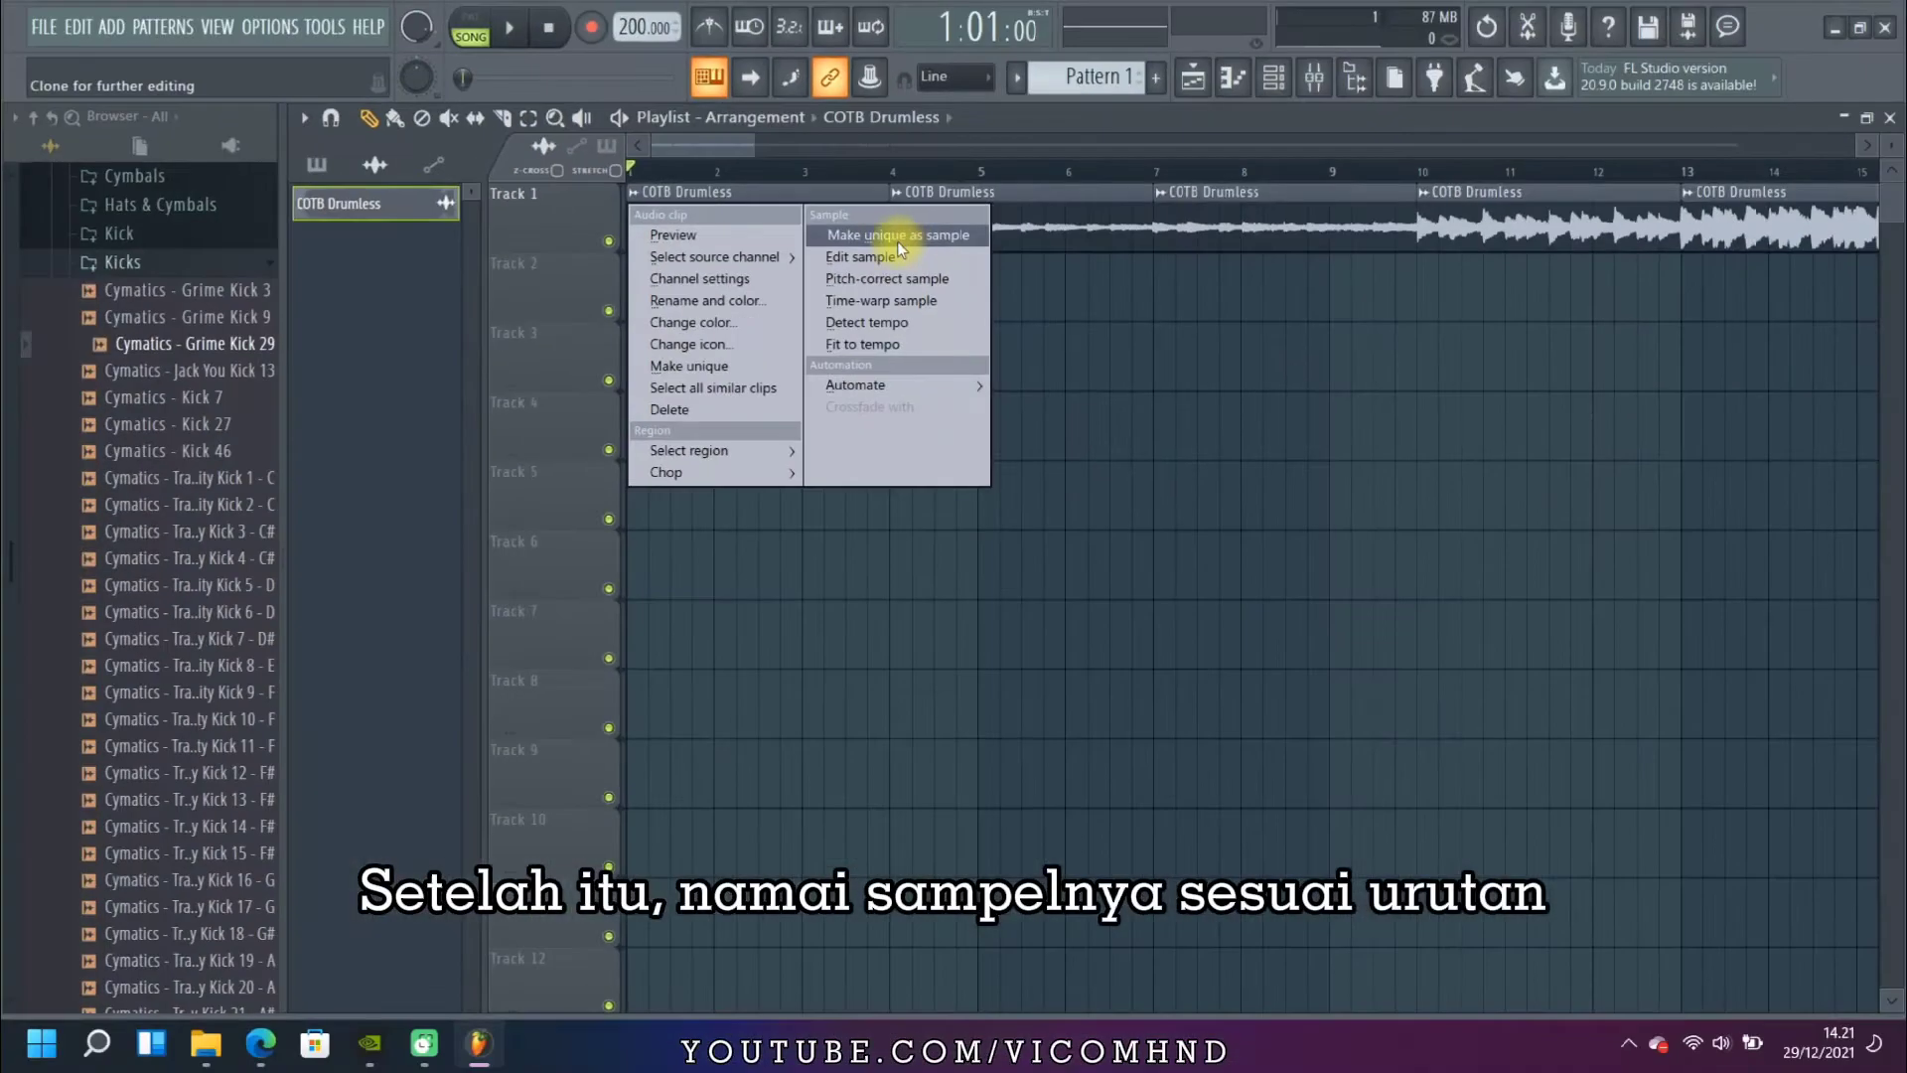
left_click(1182, 425)
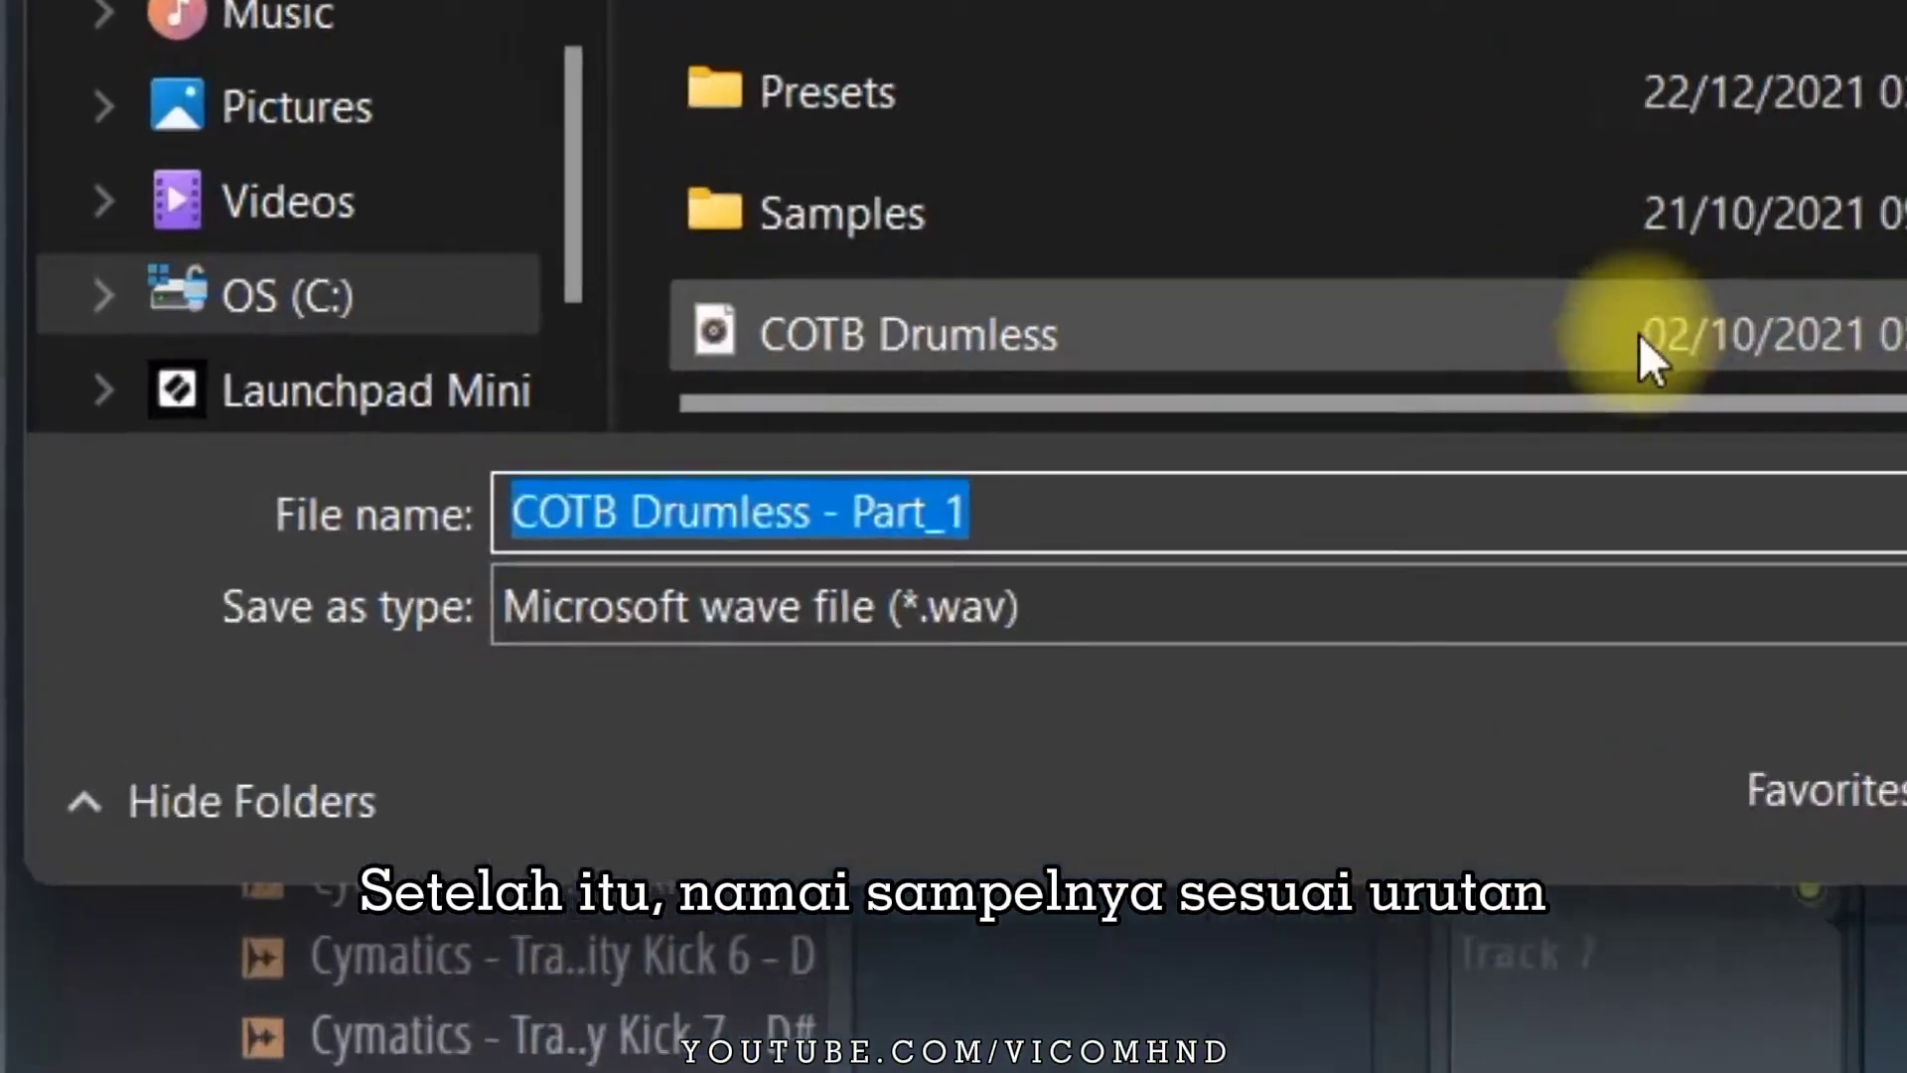
type("a")
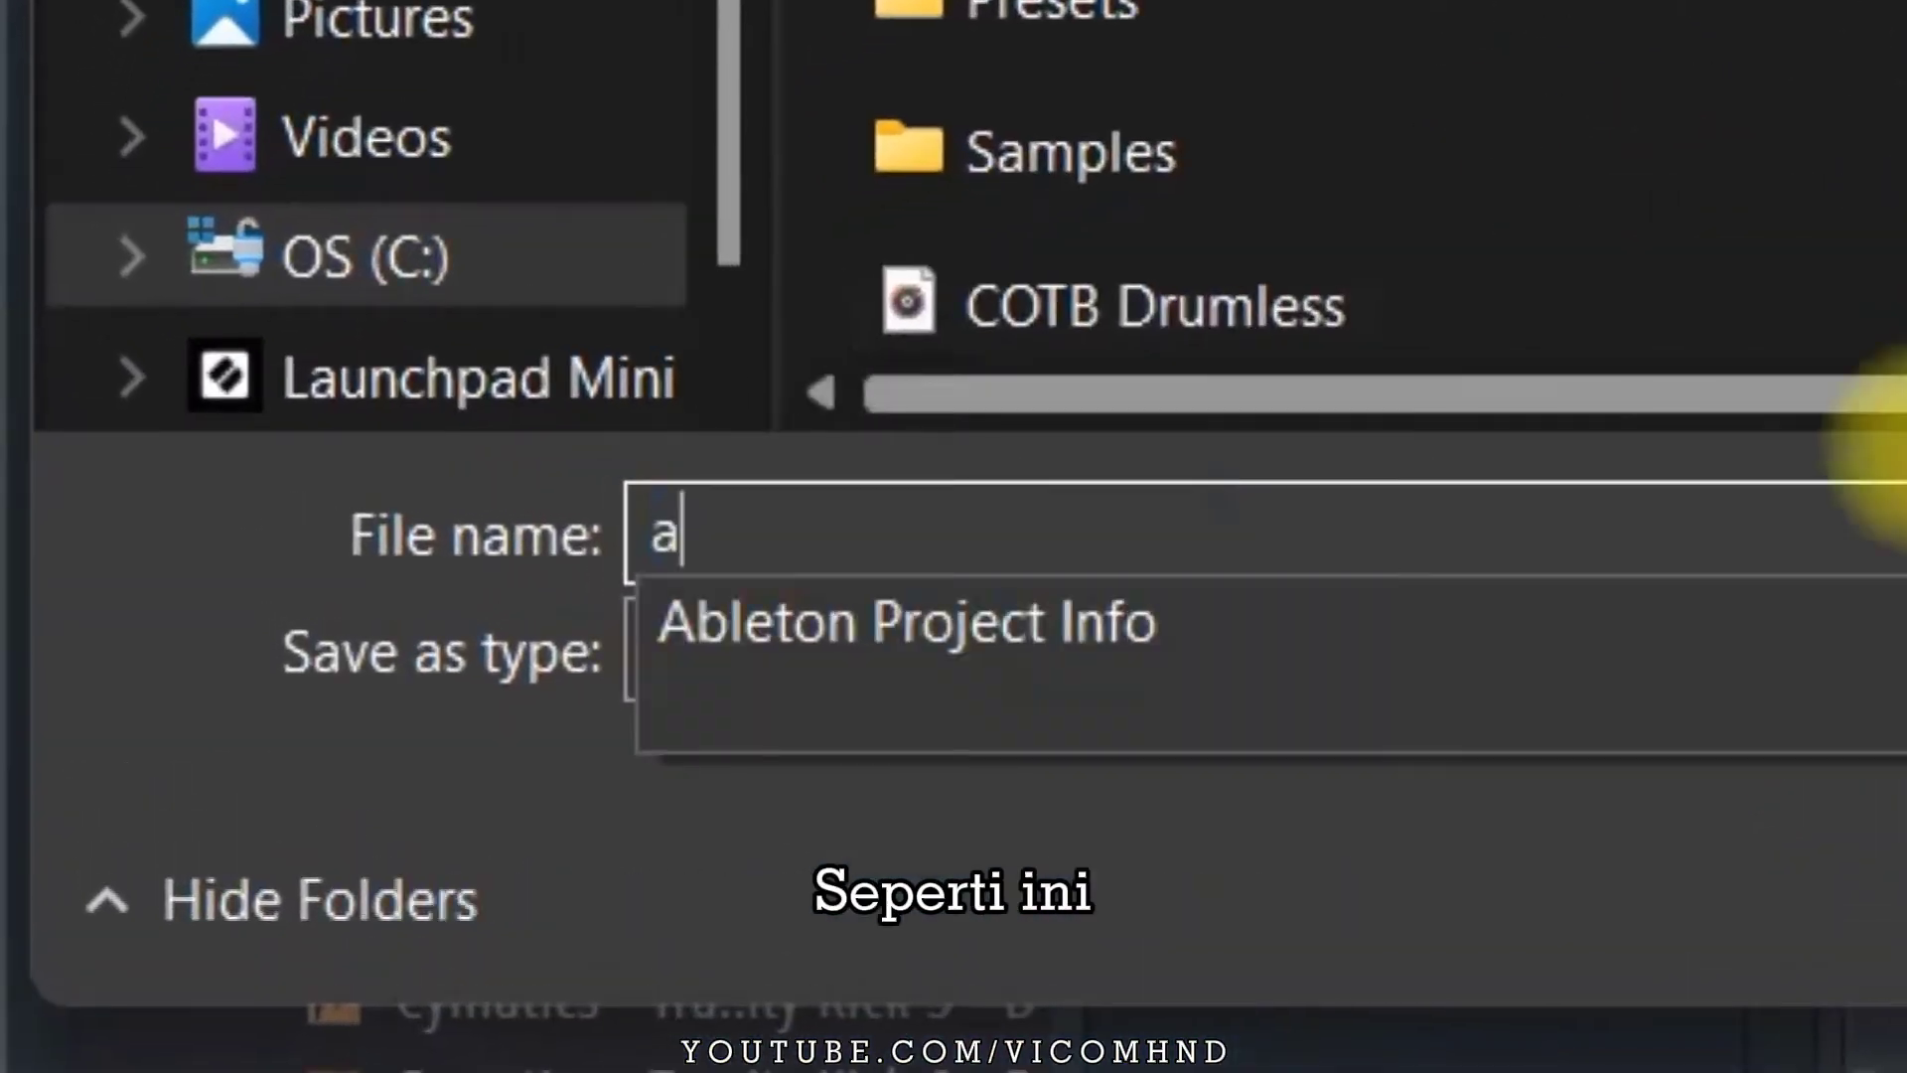
type("1")
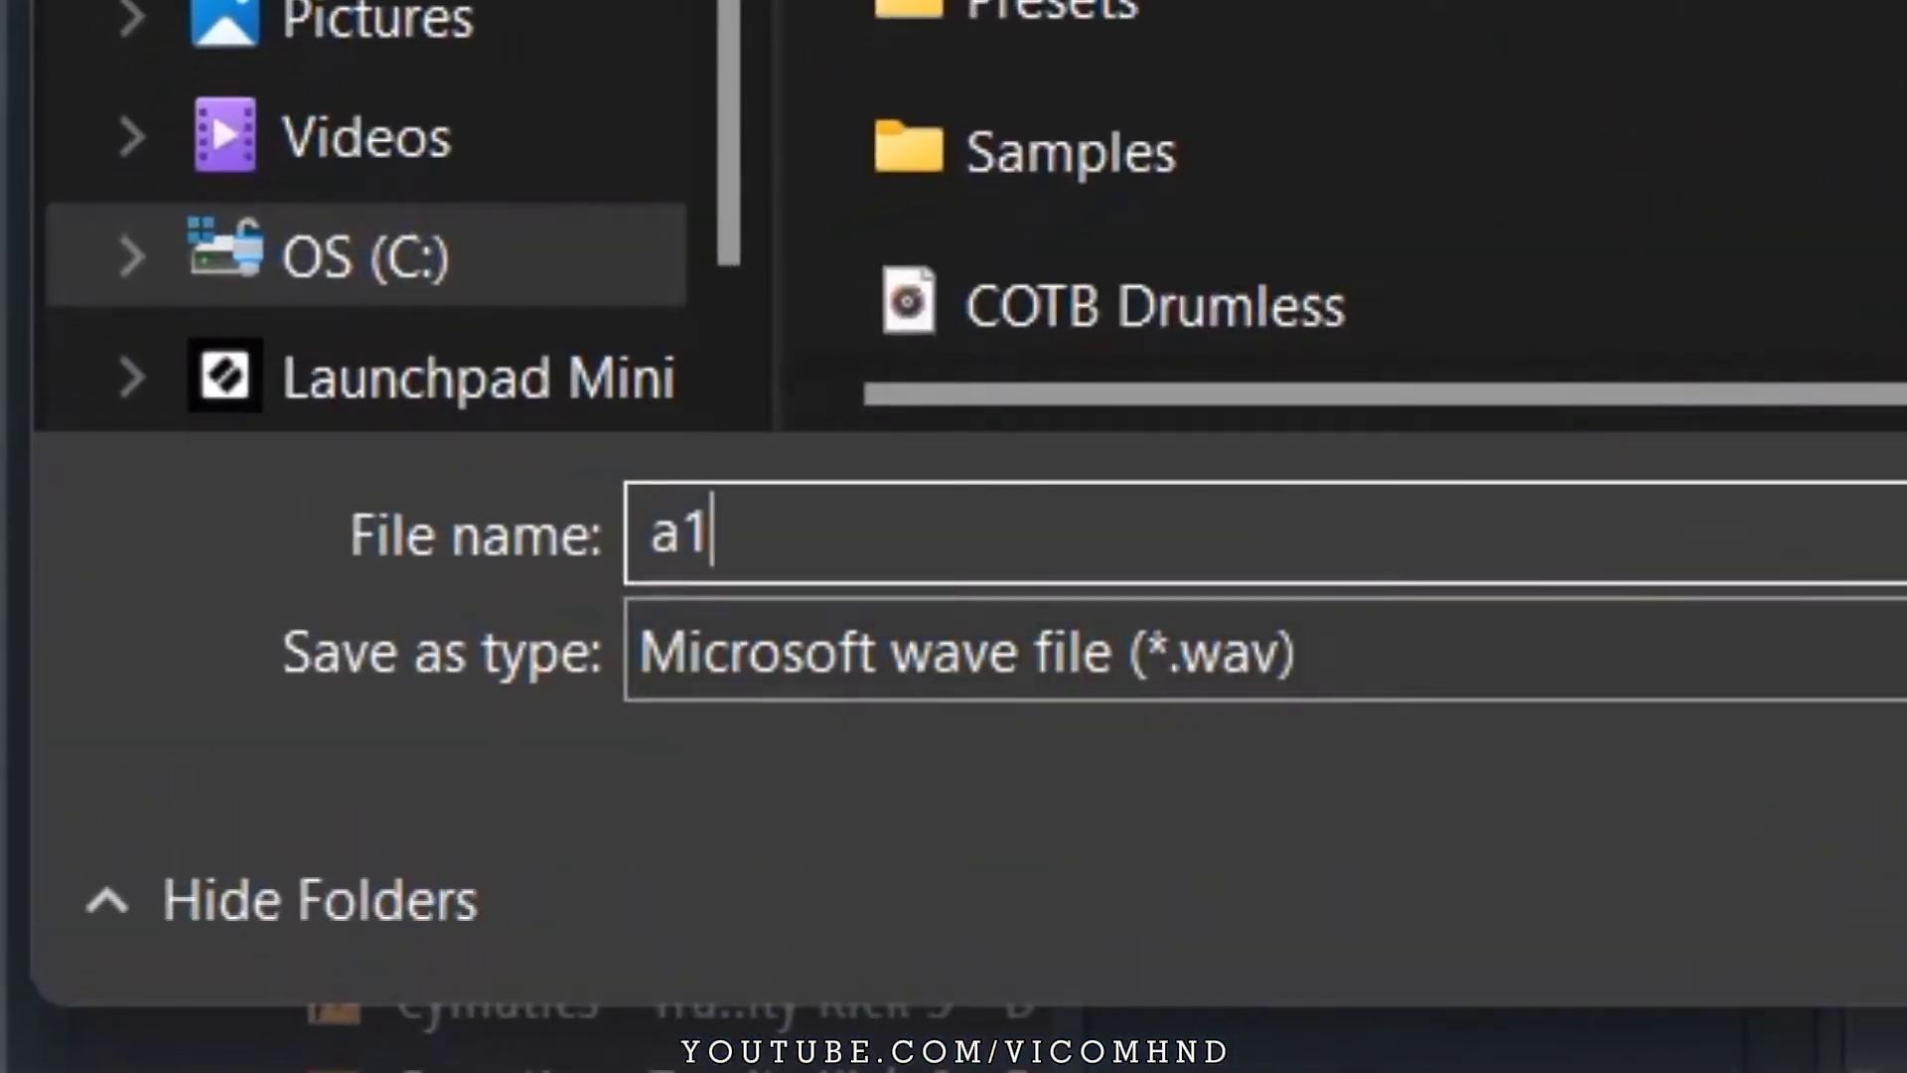
key("Return")
- Make the following COTB Drumless slices unique as wave samples, naming the third one a3
left_click(896, 193)
left_click(1095, 241)
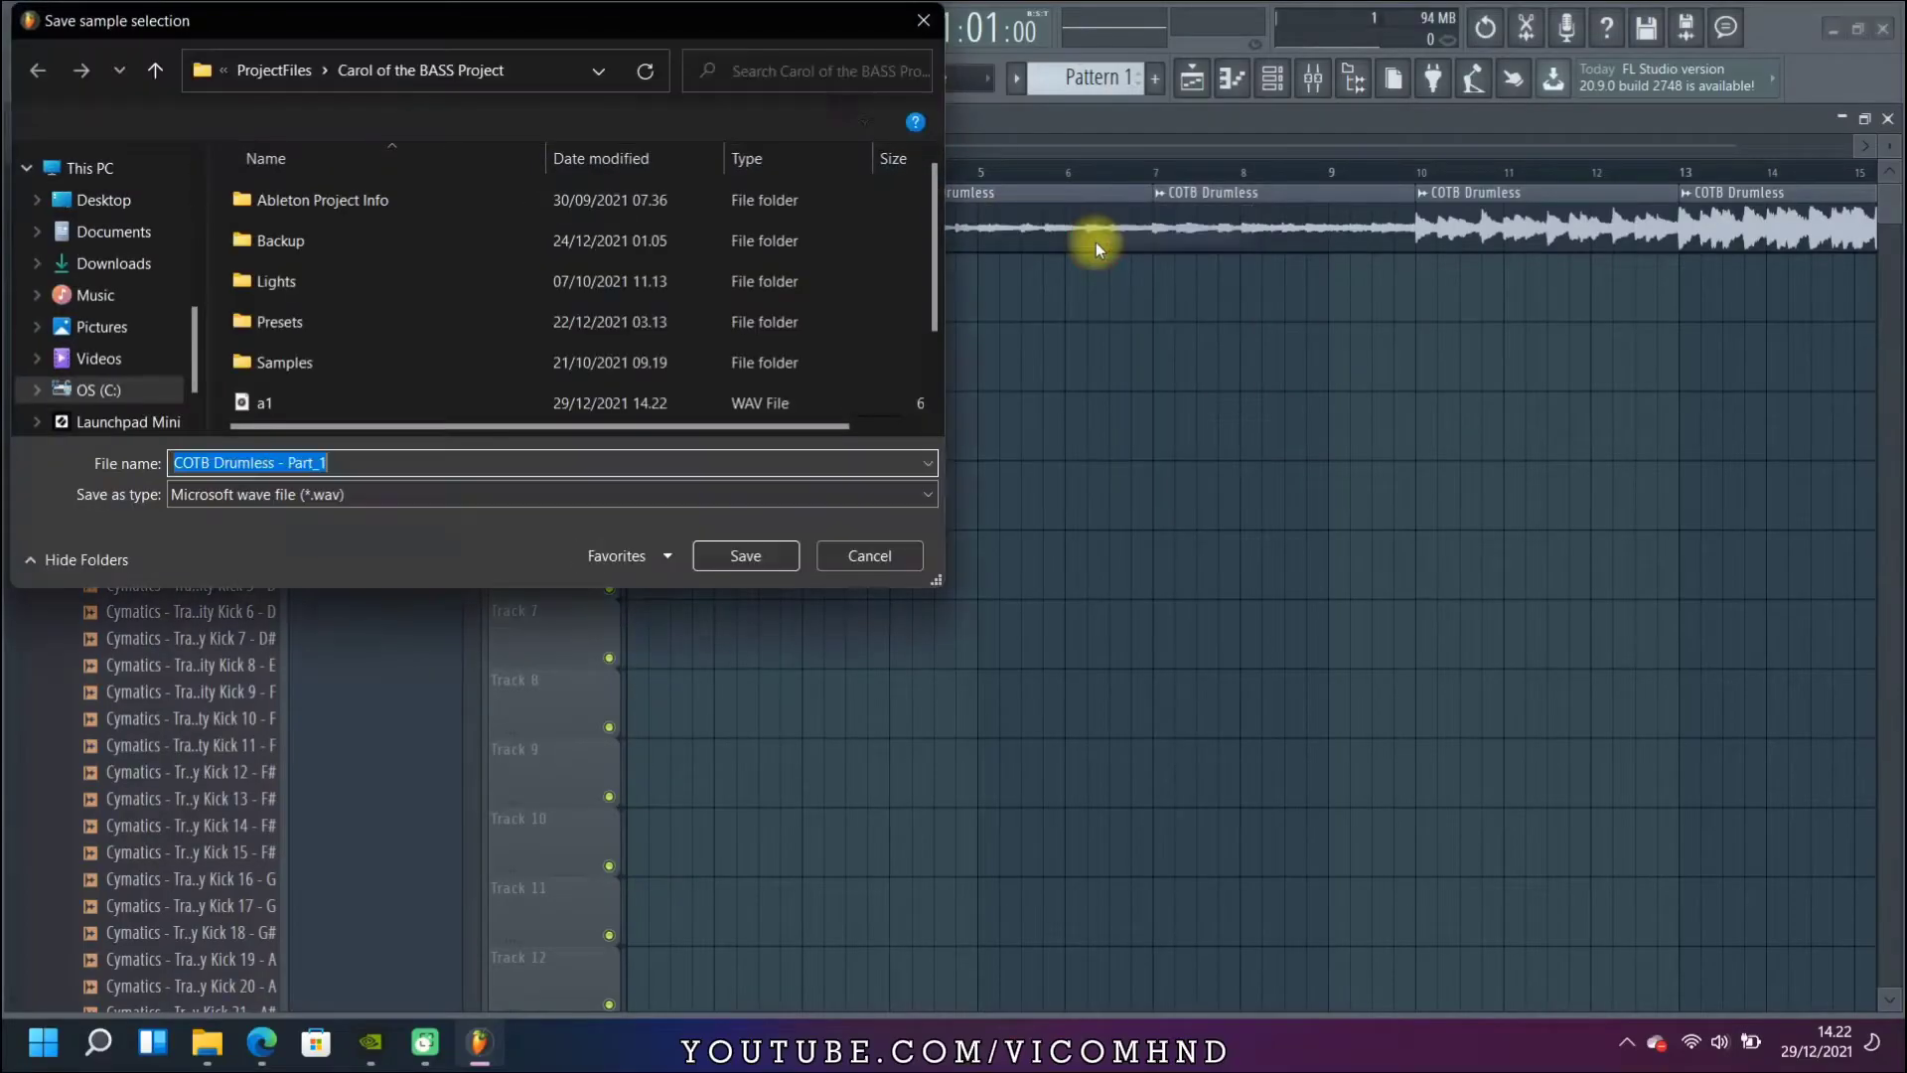
type("a3")
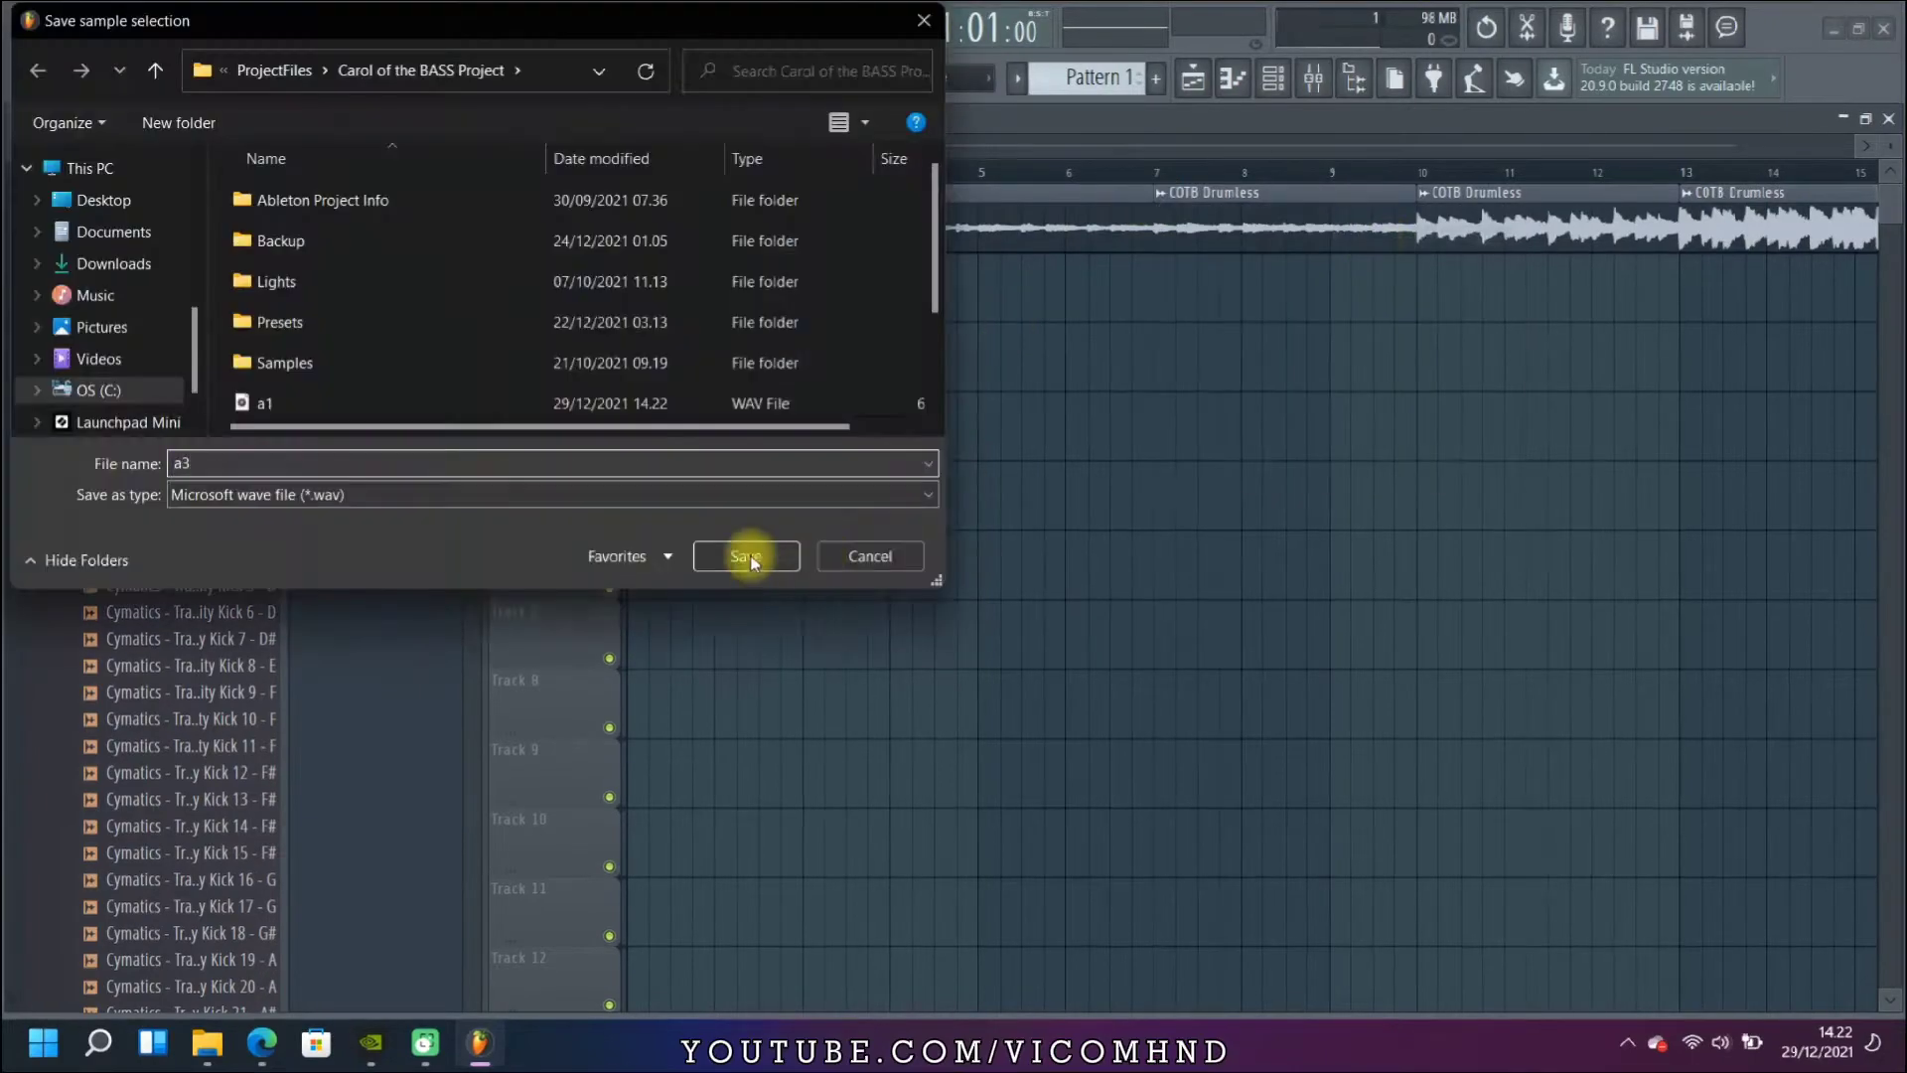
left_click(1119, 238)
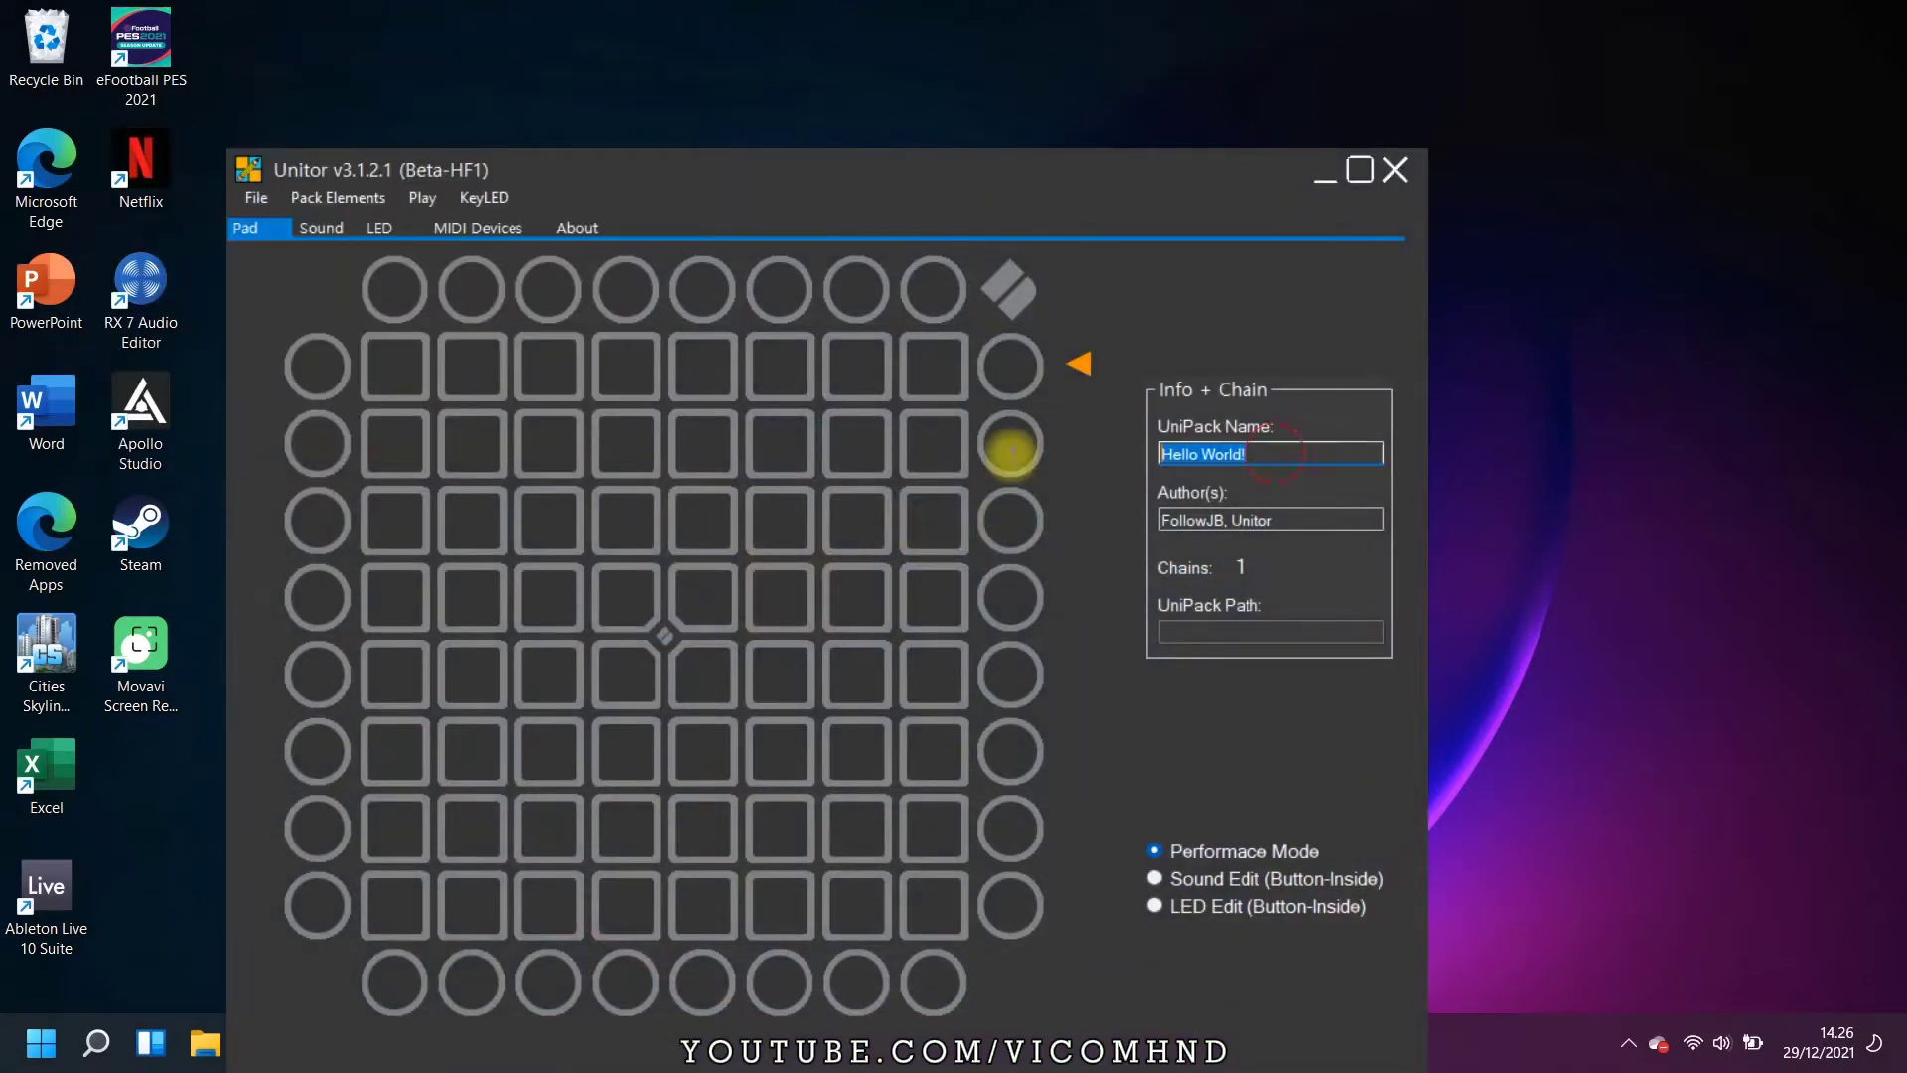
- Set up the new UniPack in Unitor with the name "Carol Of The BASS", its authors' names and 6 chains
type("Carol Of The BASS")
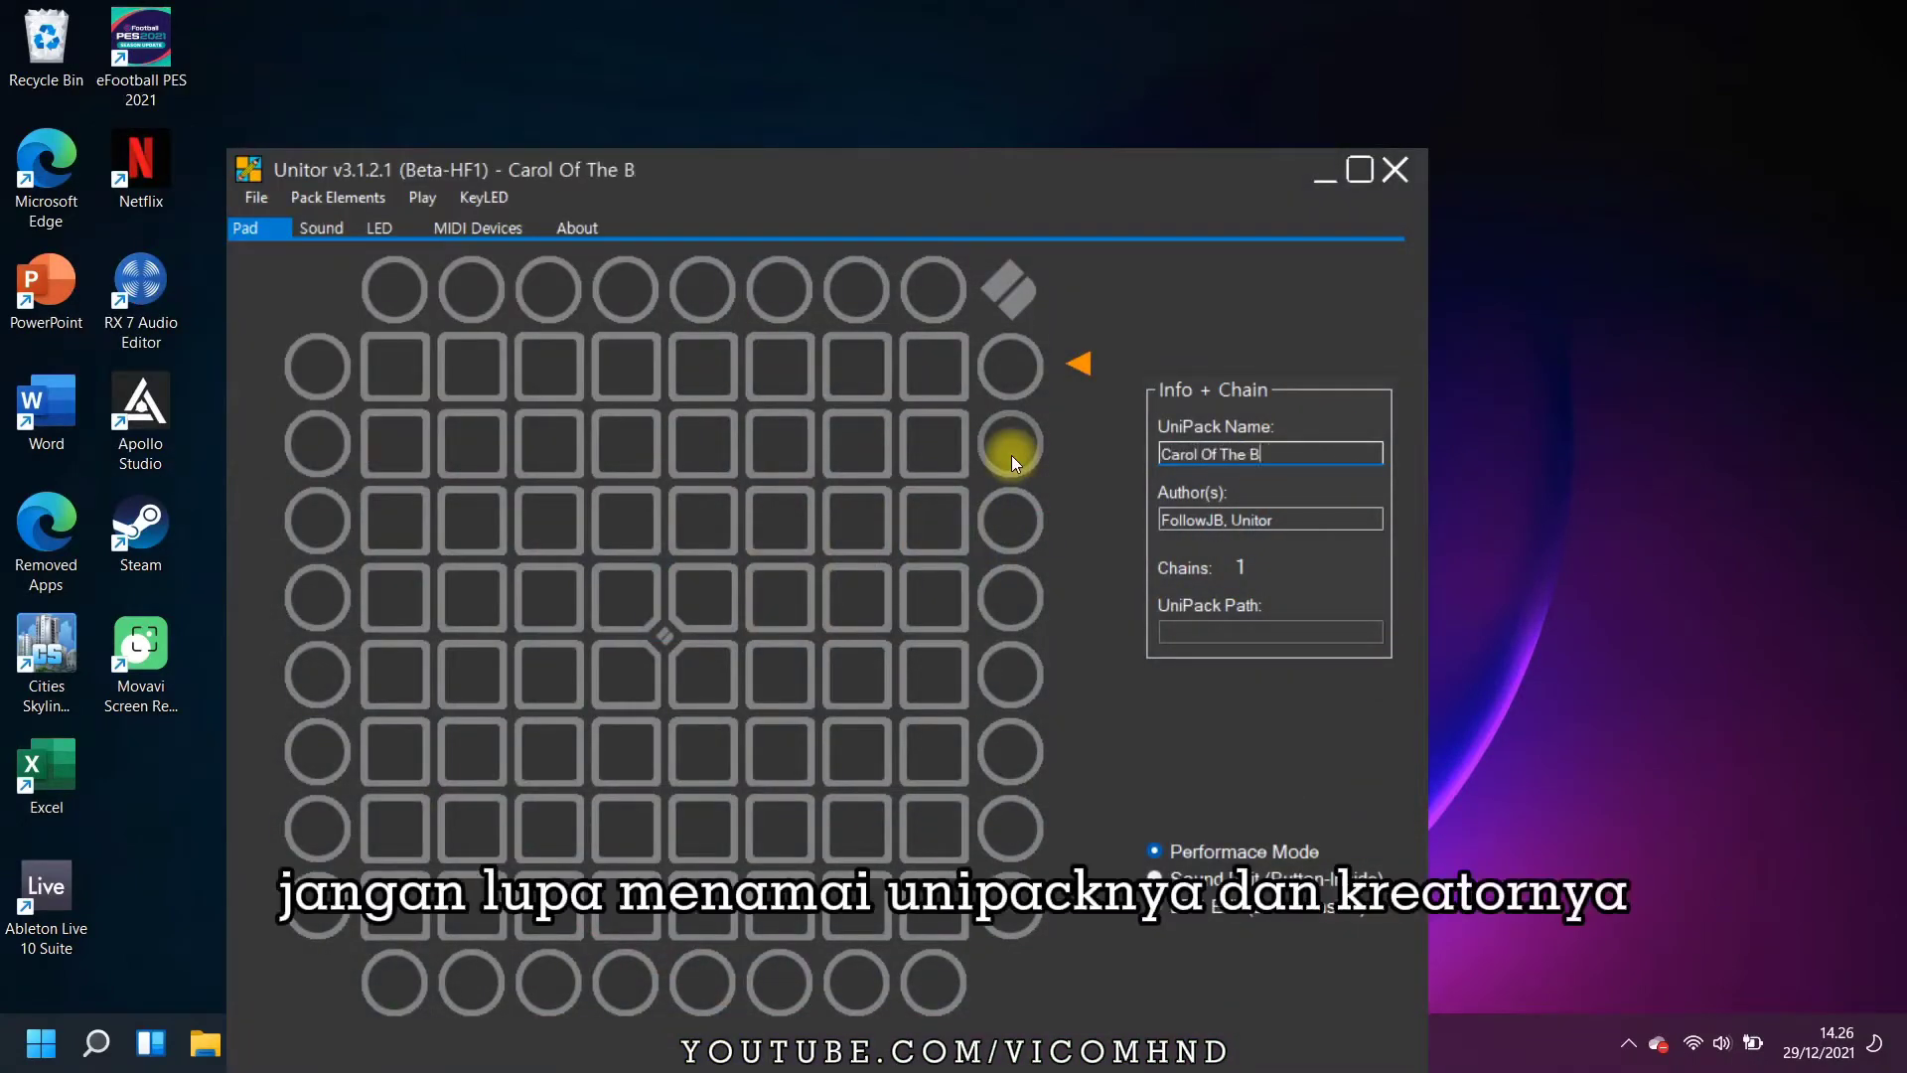
triple_click(1307, 519)
type("Kaskobi, V")
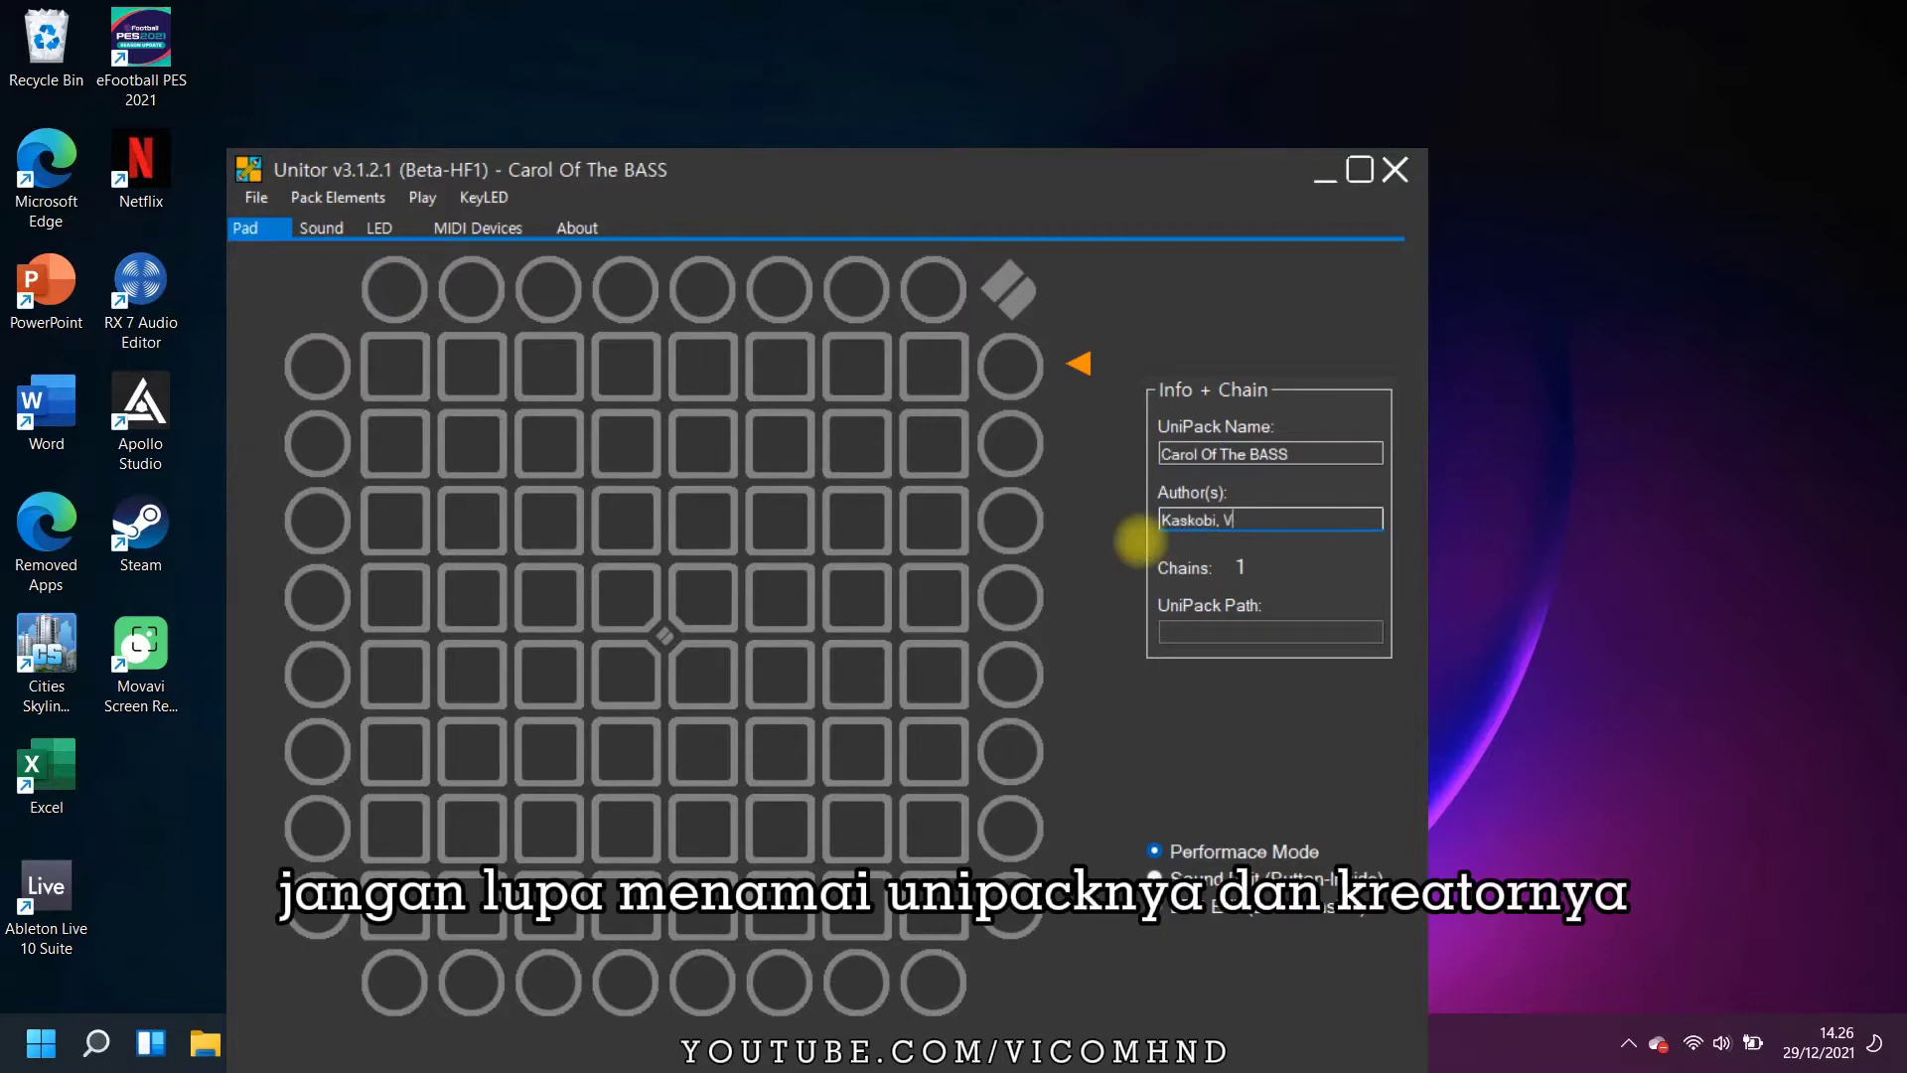
left_click(256, 197)
mouse_move(304, 197)
left_click(360, 380)
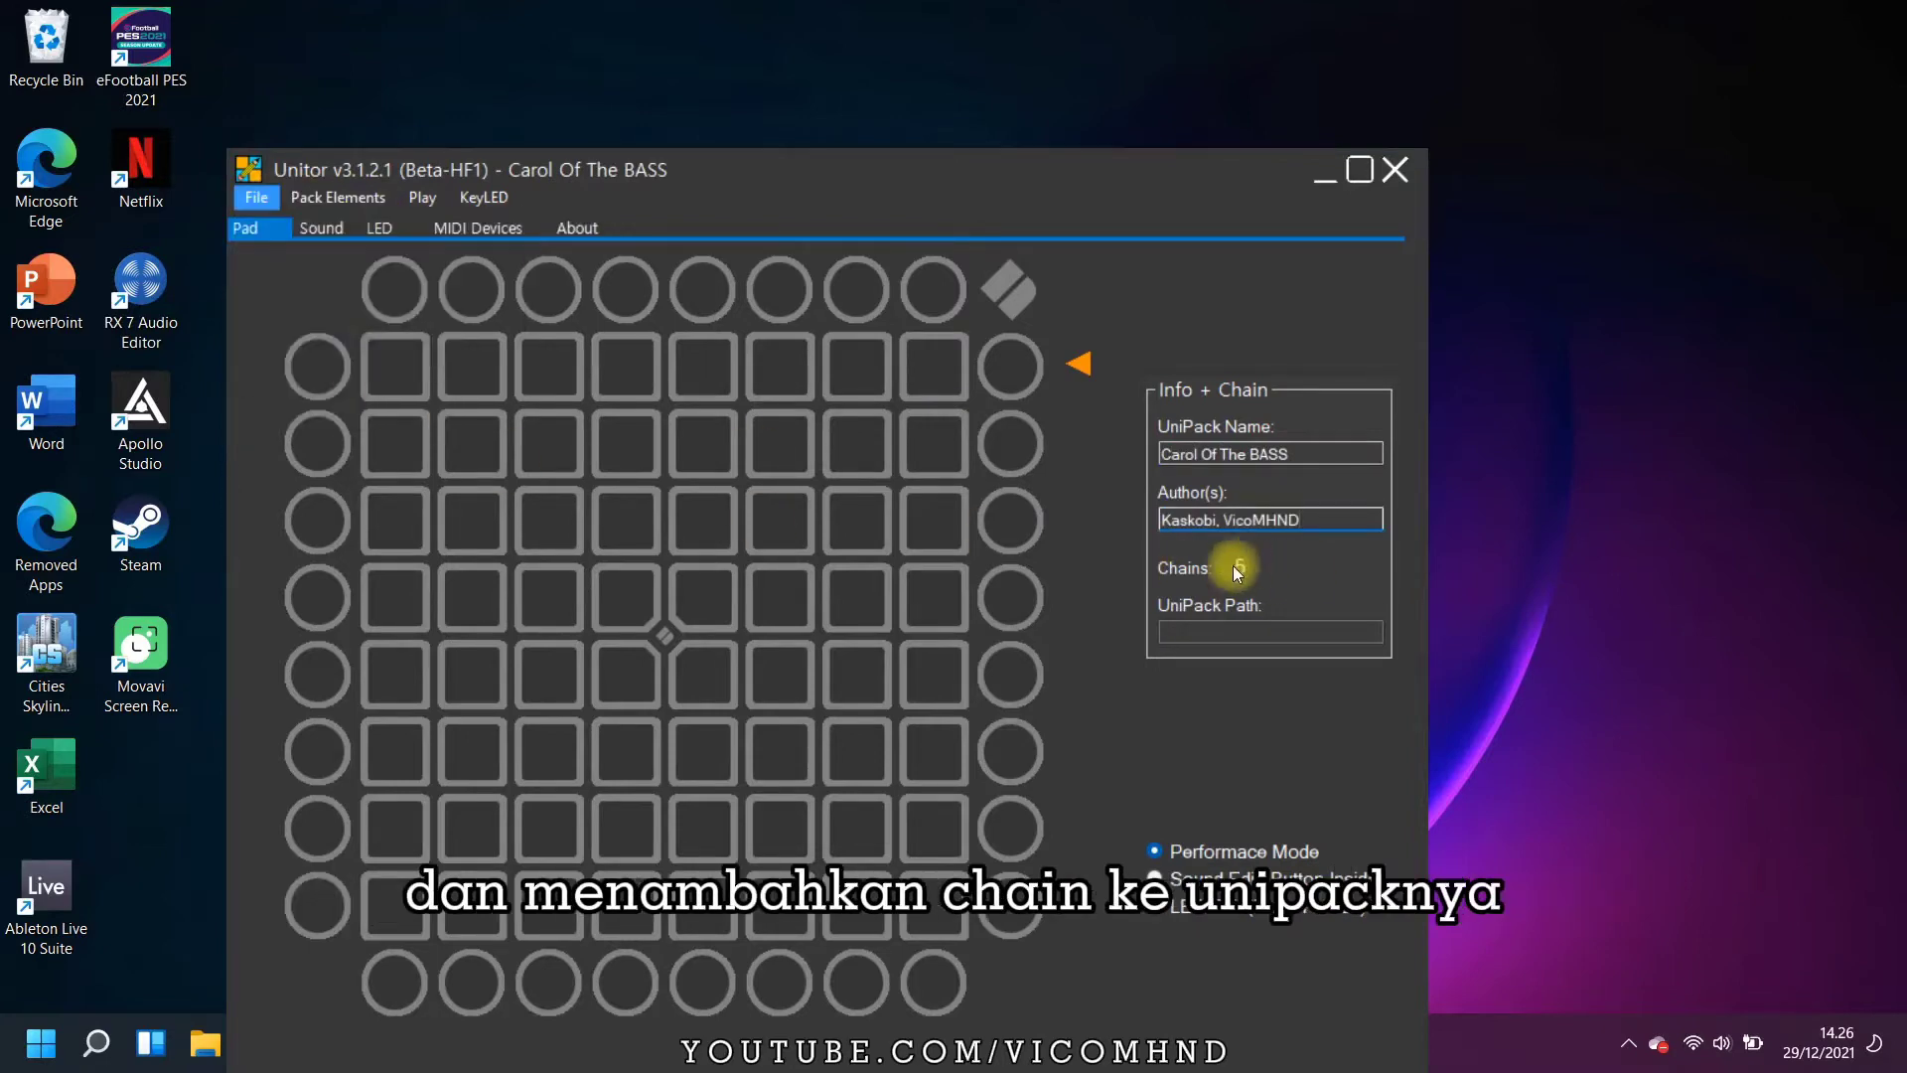
- Start adding sounds to the UniPack's sound library and browse to the project folder that holds the exported samples
left_click(325, 228)
left_click(542, 852)
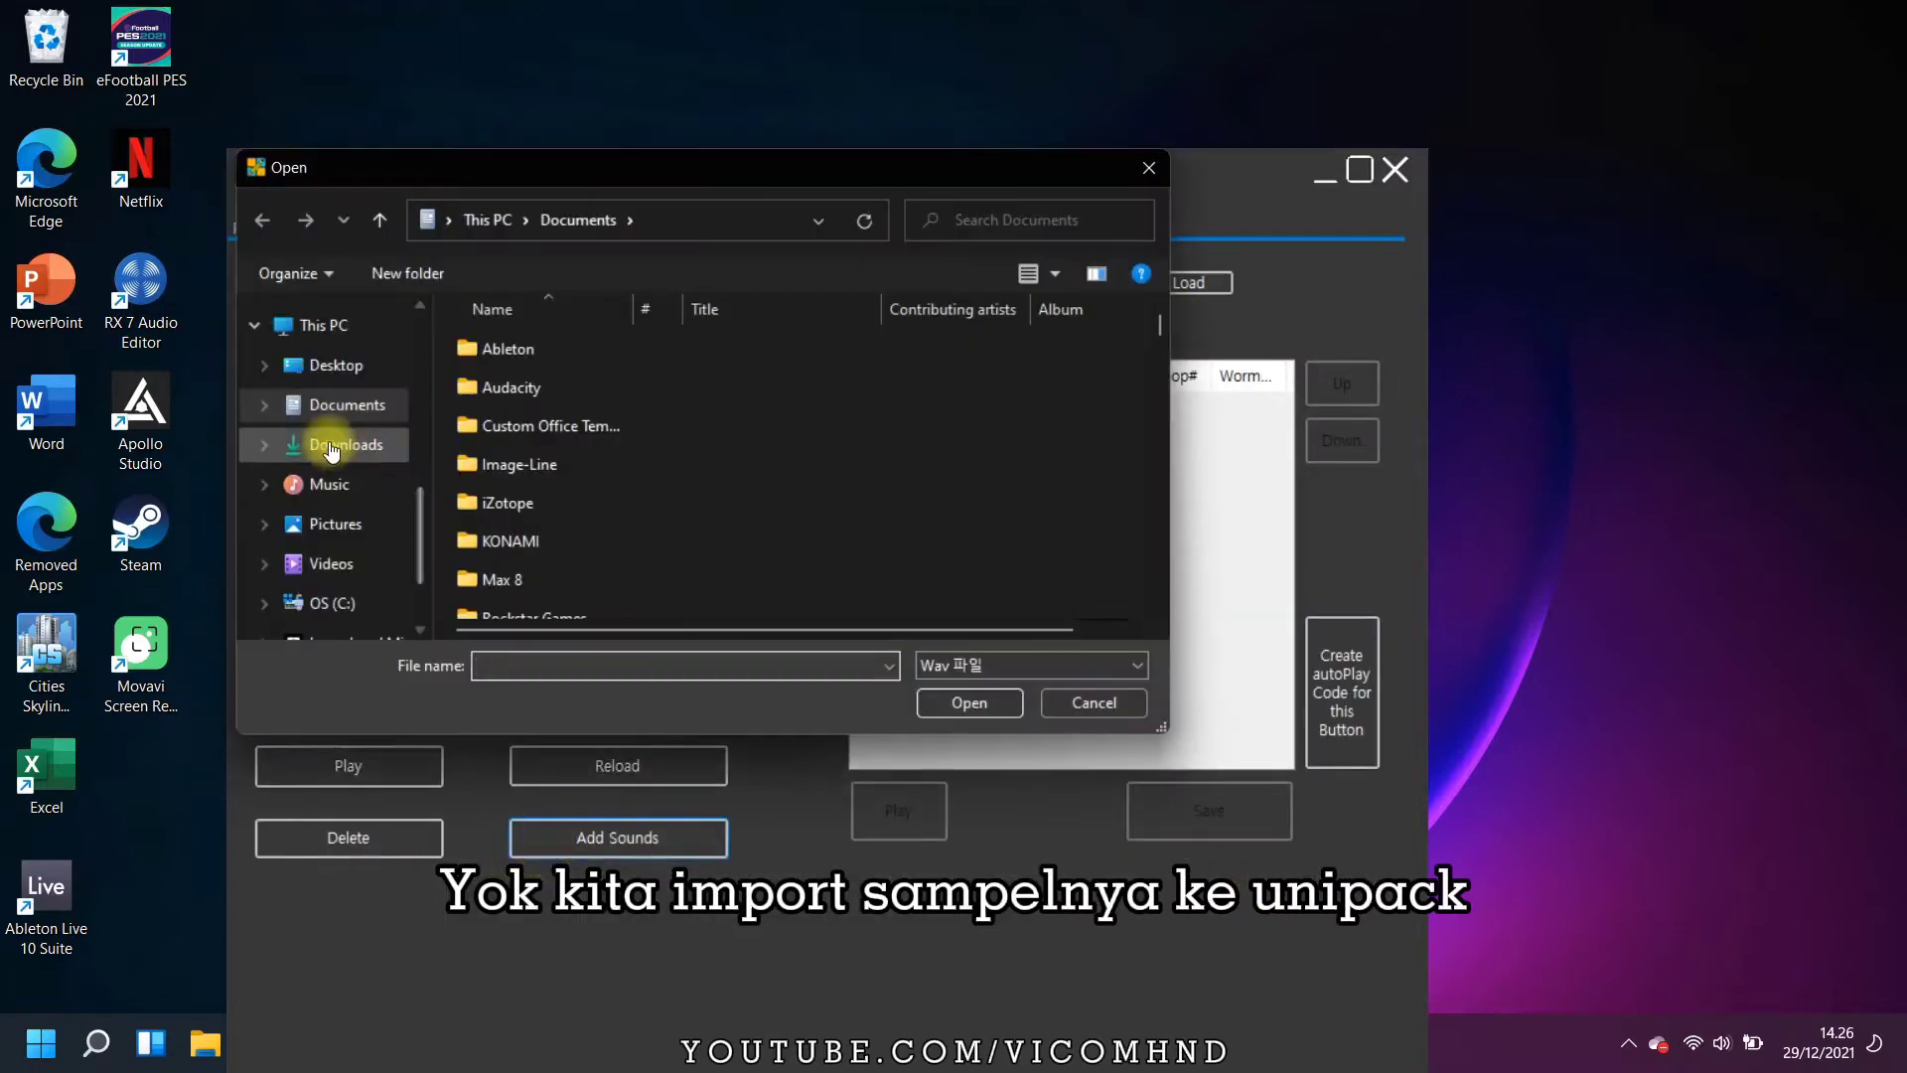
scroll(334, 447, "down", 1)
left_click(331, 512)
double_click(556, 542)
scroll(556, 422, "down", 2)
double_click(564, 412)
- Select the numbered wave samples starting with a1.wav and import them into the sound library
left_click_drag(437, 443, 535, 390)
left_click(525, 525, "ctrl")
left_click(523, 563, "ctrl")
left_click(520, 604, "ctrl")
left_click(521, 485, "ctrl")
left_click(949, 703)
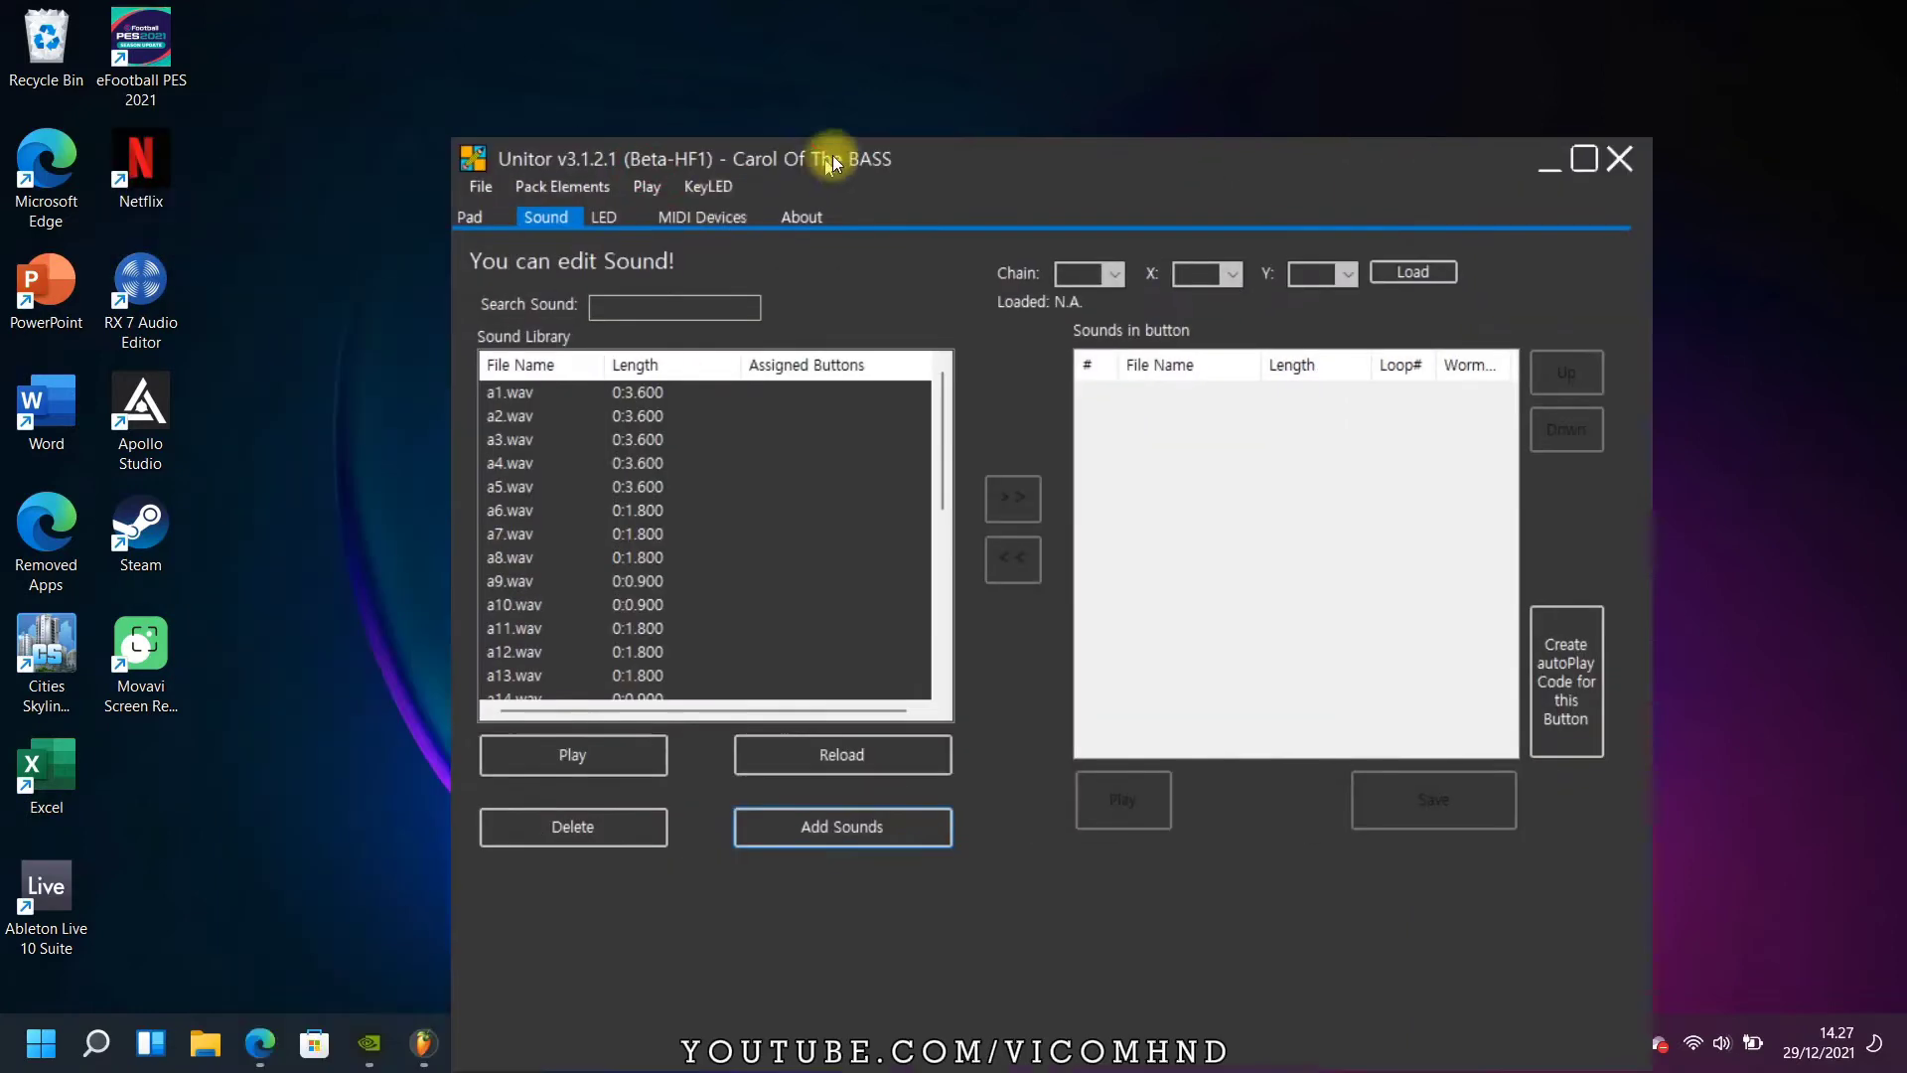
- Turn on sound editing for the pads and assign a1.wav to the chain 1 button at X 4, Y 5
left_click(496, 220)
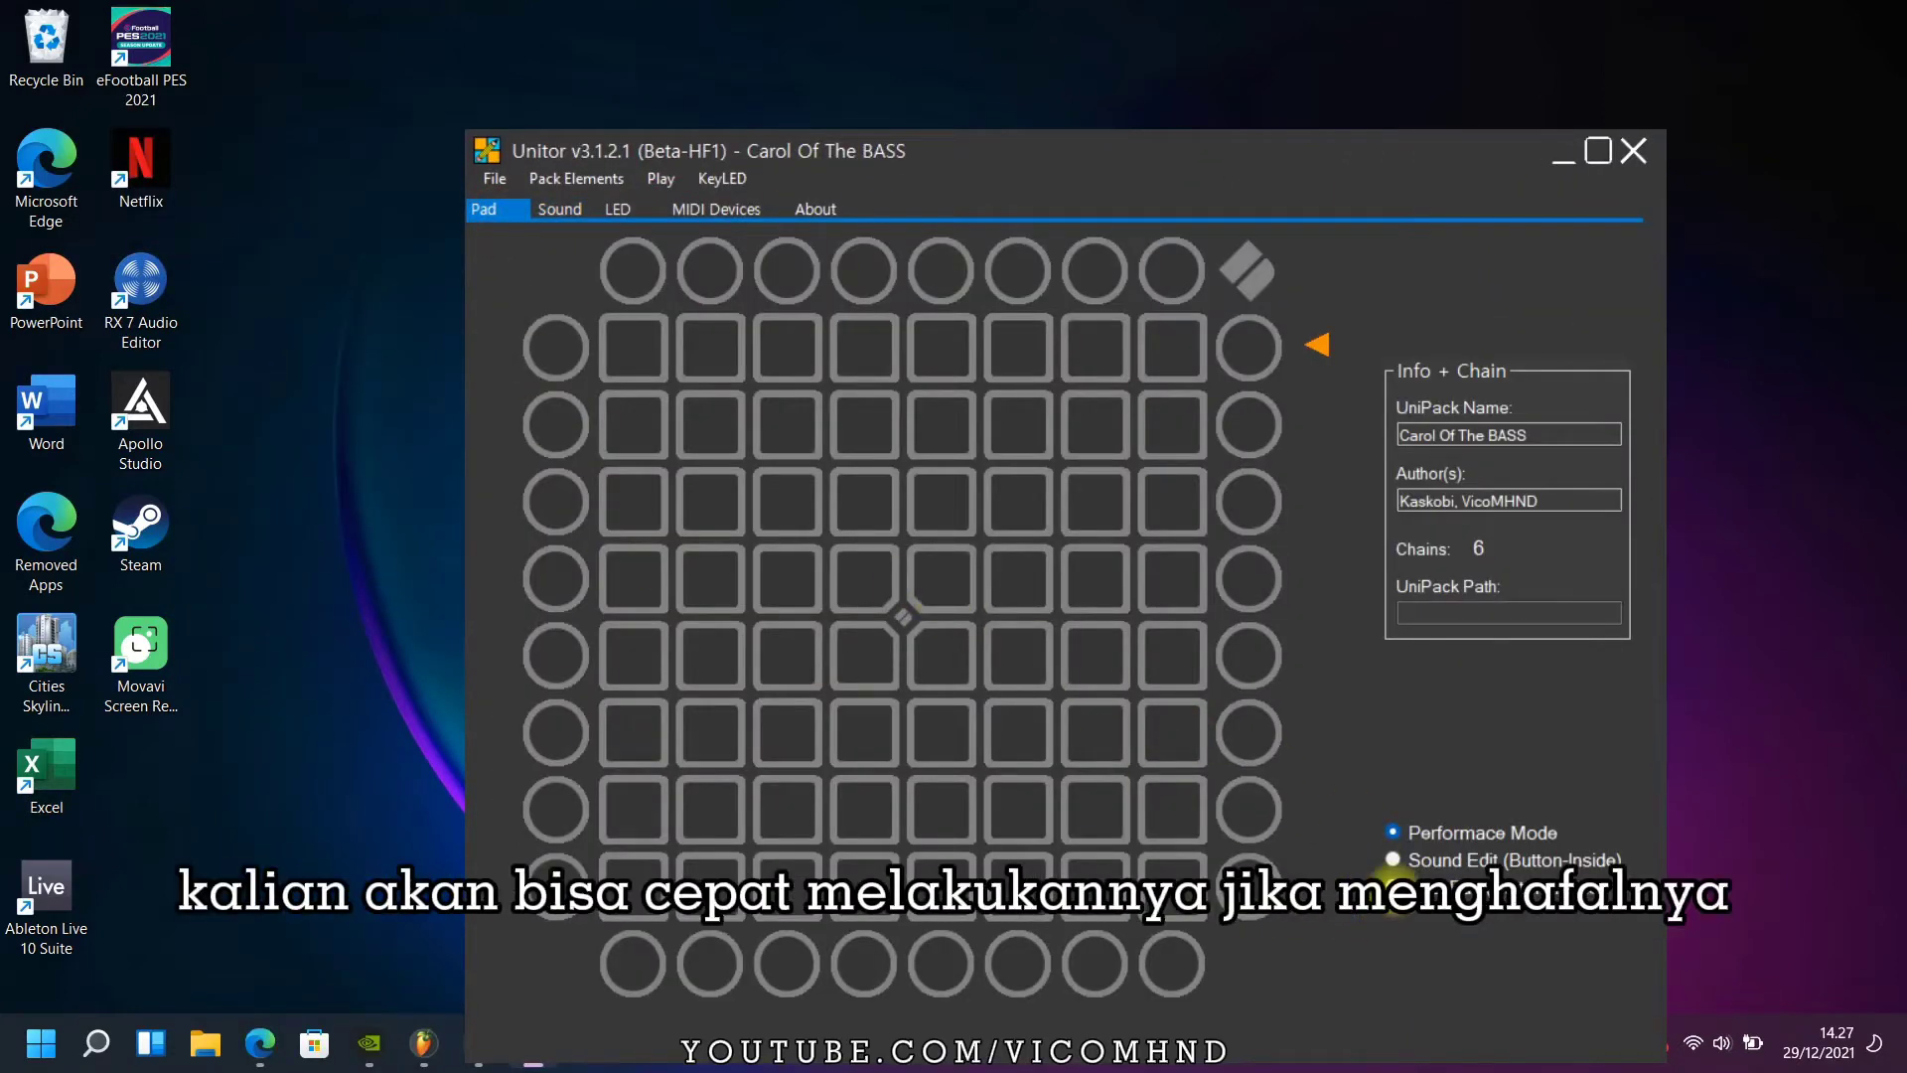
left_click(1392, 859)
left_click(940, 578)
left_click(556, 385)
left_click(1026, 490)
- Assign a2.wav through a5.wav to the chain 1 button at X 8, Y 1 and save it
left_click(494, 210)
left_click(633, 886)
left_click_drag(681, 407, 673, 455)
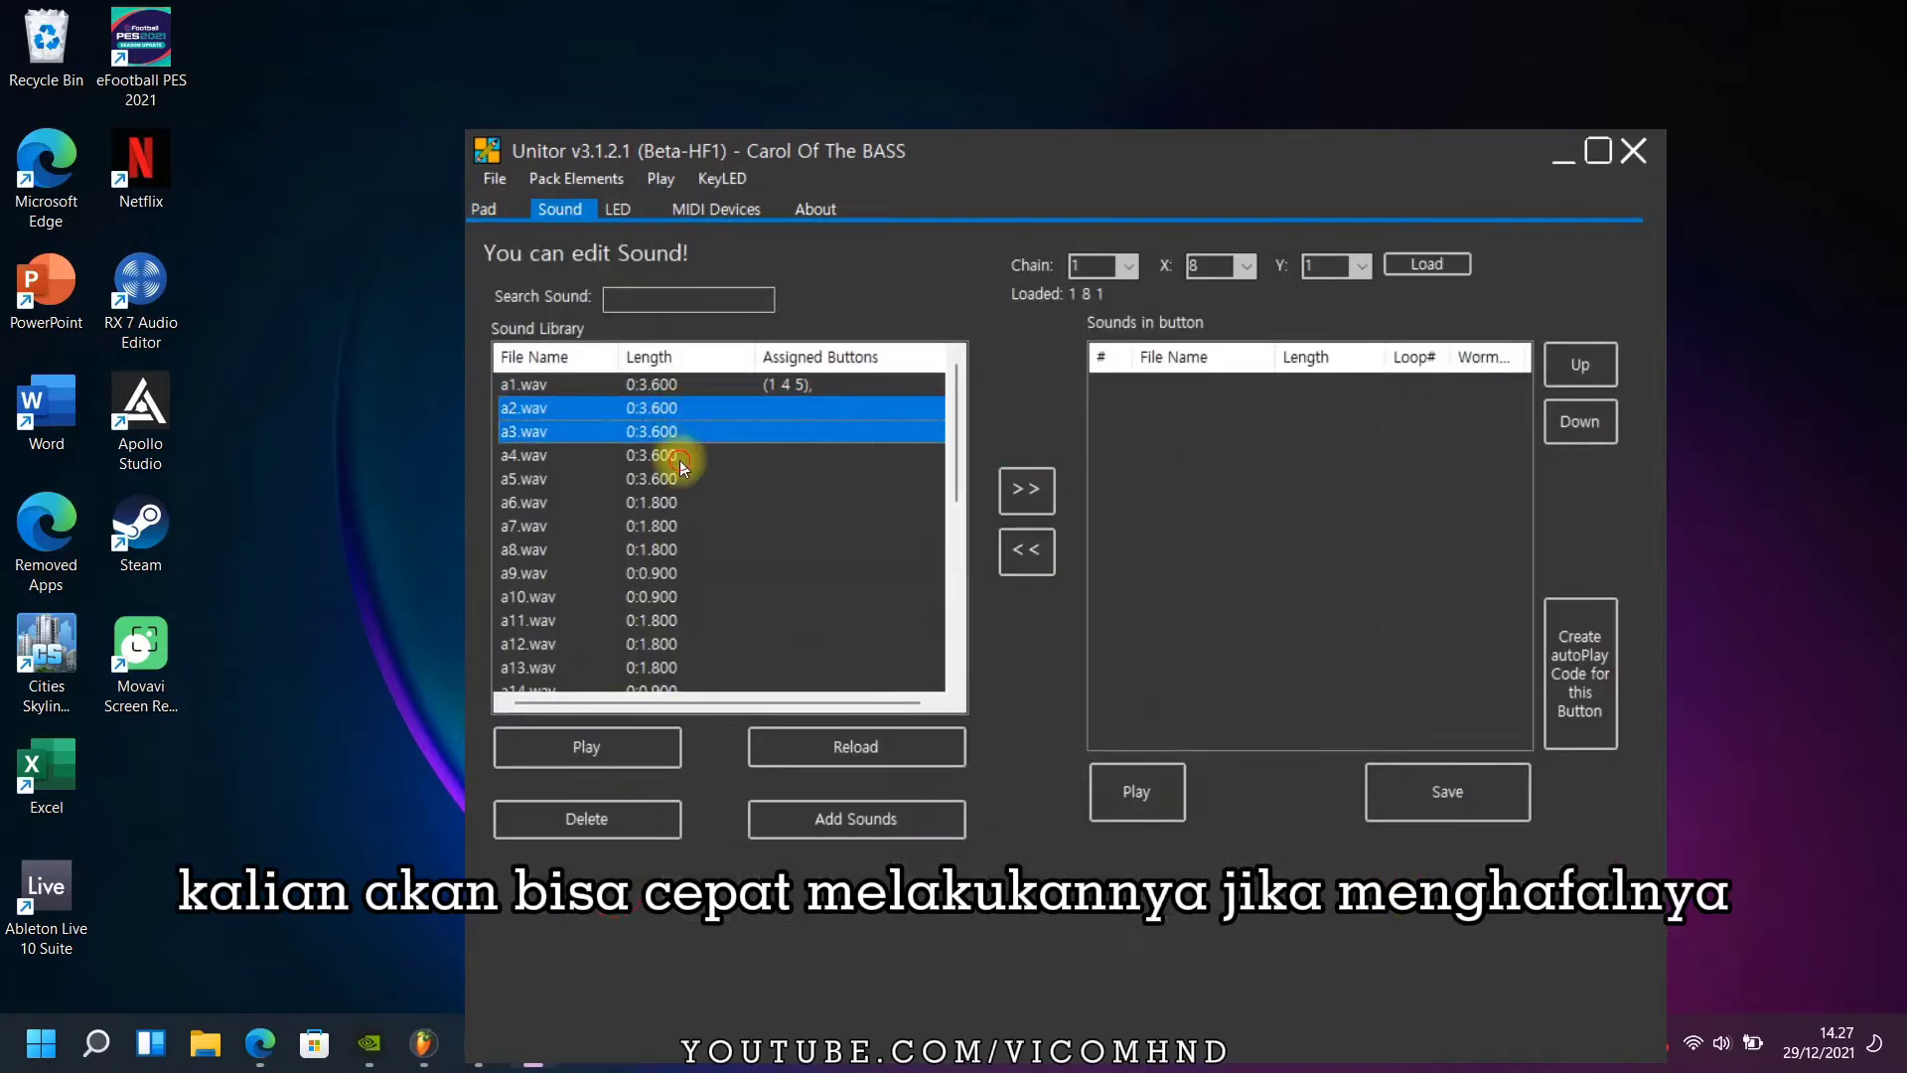
left_click(1025, 489)
left_click(1026, 493)
left_click(1419, 792)
- Assign a6.wav to the chain 1 button at X 5, Y 8 and save it
left_click(484, 209)
left_click(1174, 656)
left_click(695, 502)
left_click(1026, 493)
left_click(1420, 791)
- Assign a7.wav, a8.wav and a9.wav to the chain 1 buttons at X 1, X 4 and X 2 with Y 8, saving each
left_click(484, 209)
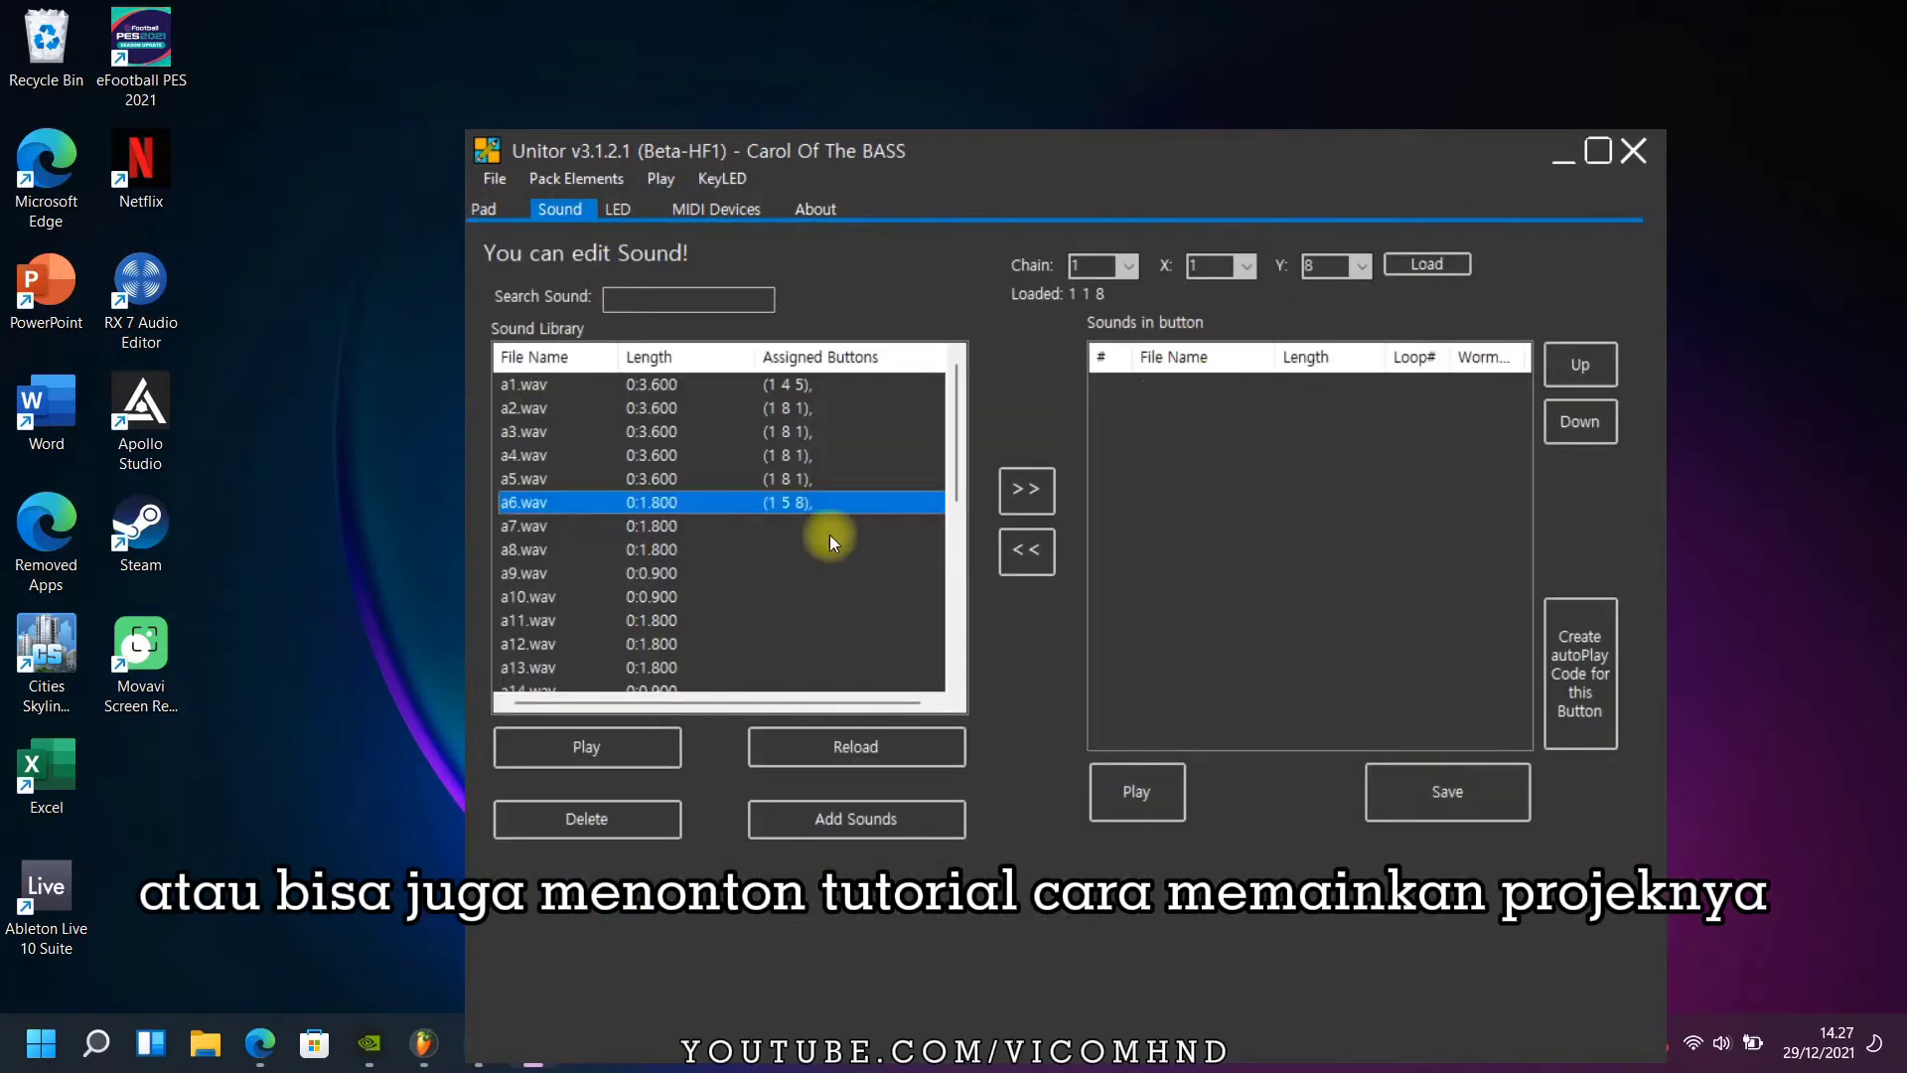
left_click(1025, 493)
left_click(1430, 789)
left_click(484, 208)
left_click(1172, 424)
left_click(695, 573)
left_click(1026, 493)
left_click(1438, 787)
- Assign a10.wav to the chain 1 button at X 3, Y 8 and another library sample to X 3, Y 7
left_click(483, 209)
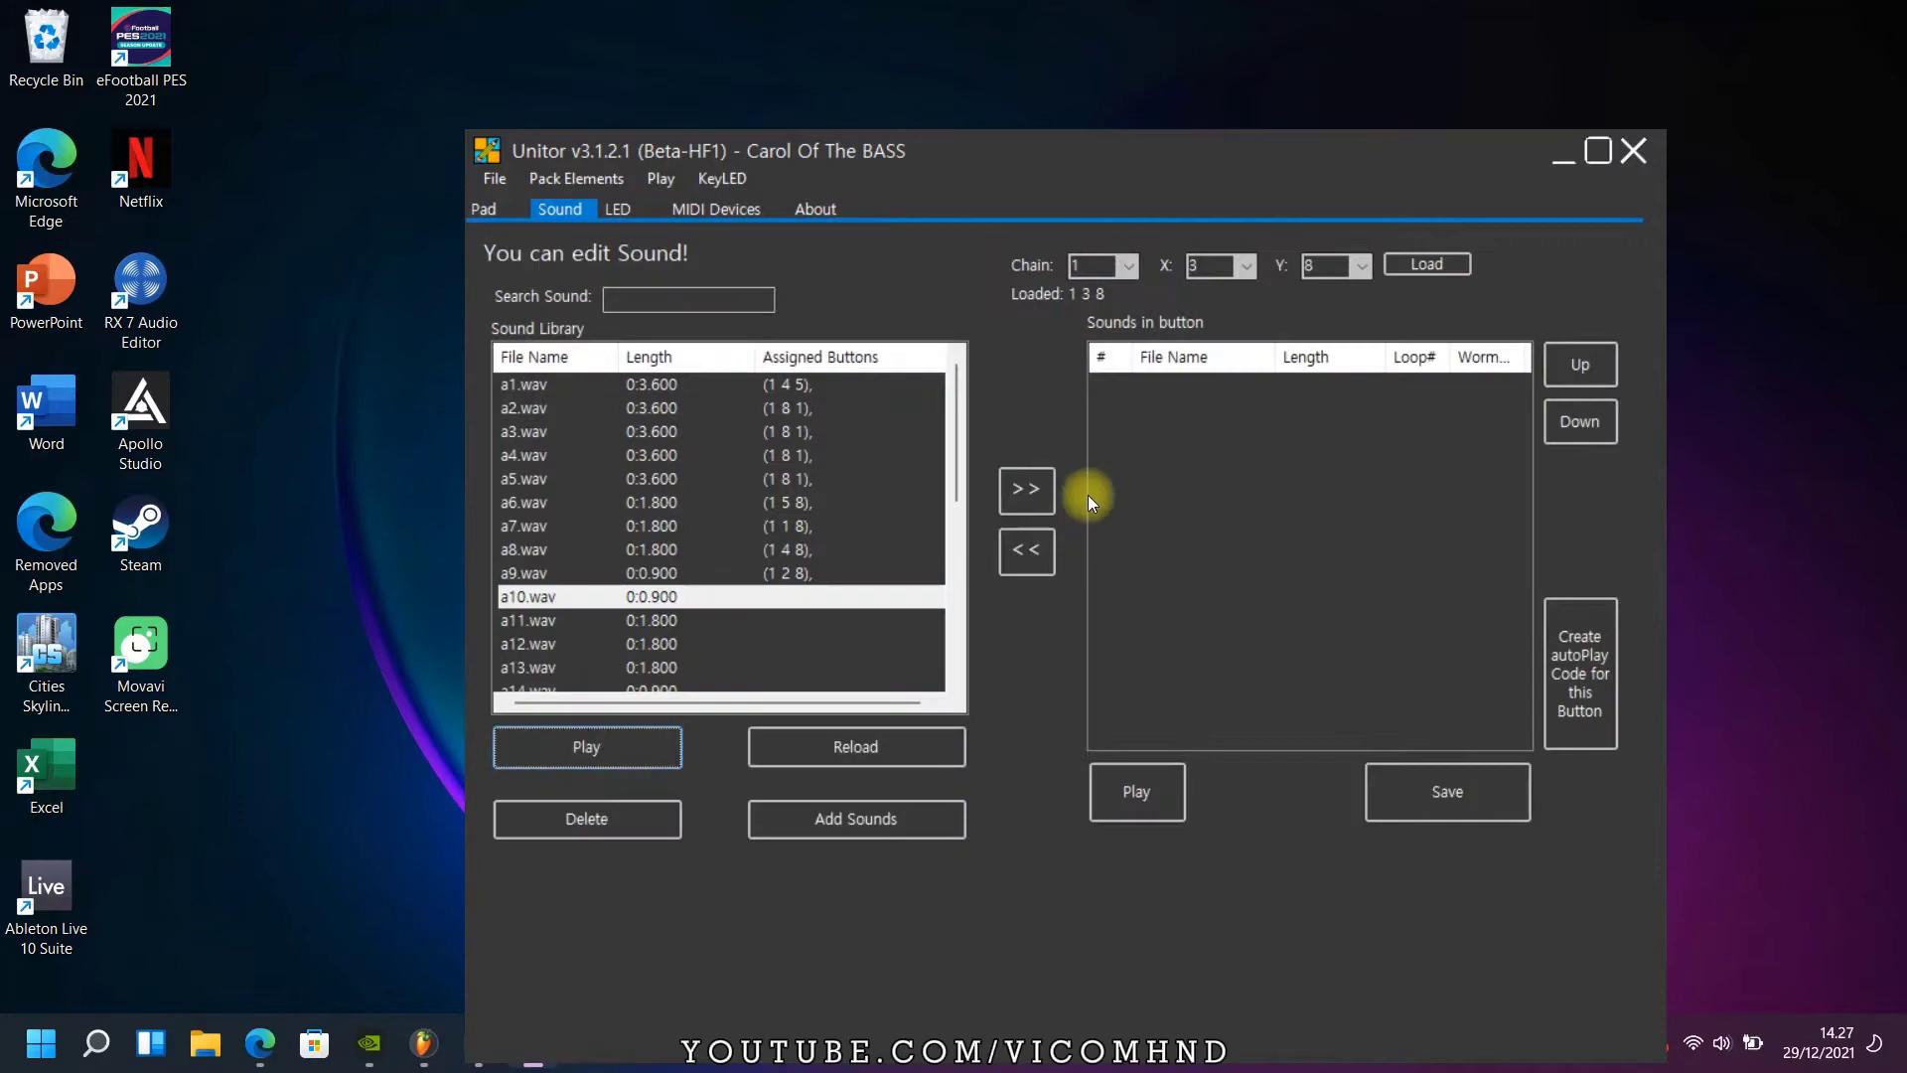
left_click(1438, 790)
left_click(484, 209)
left_click(1094, 501)
scroll(782, 592, "down", 3)
left_click(673, 496)
left_click(1026, 490)
left_click(1438, 790)
- Return to the pads in performance mode and turn on the display of pressed buttons
left_click(483, 208)
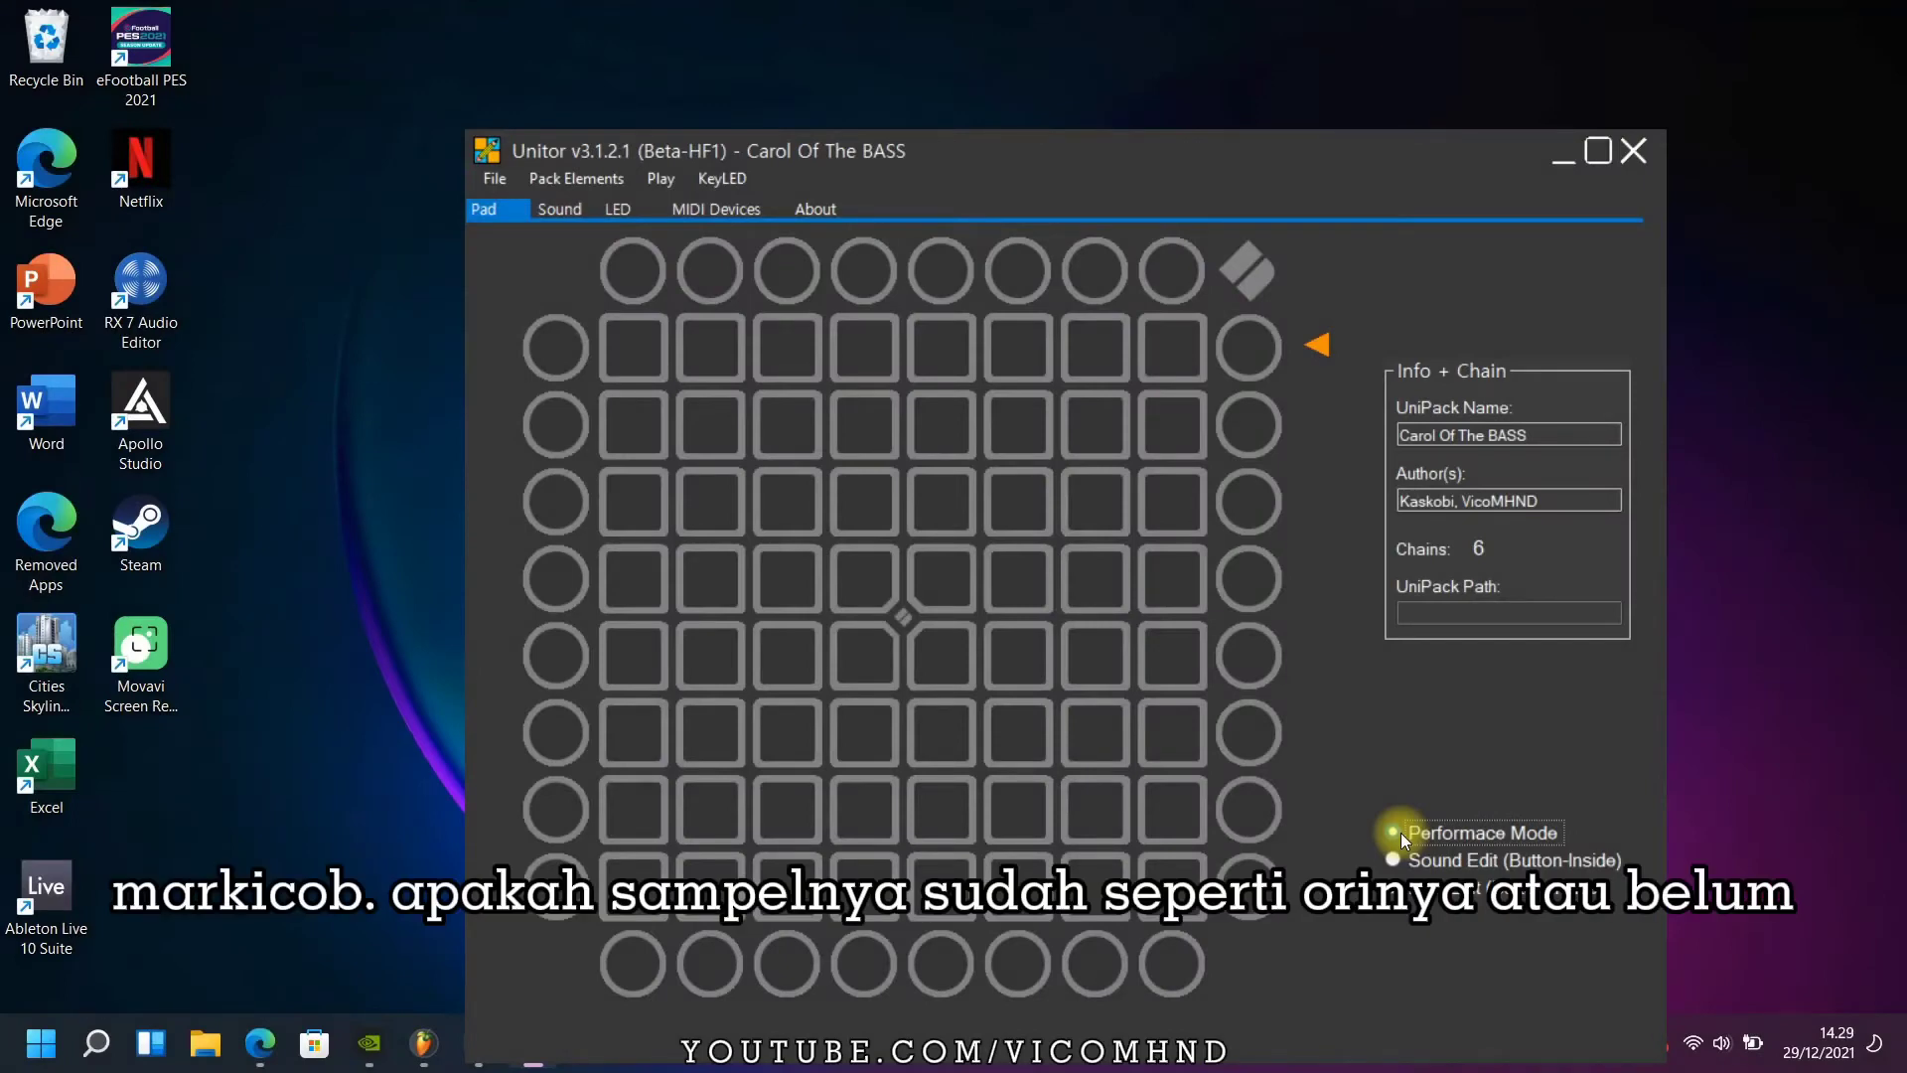
left_click(661, 179)
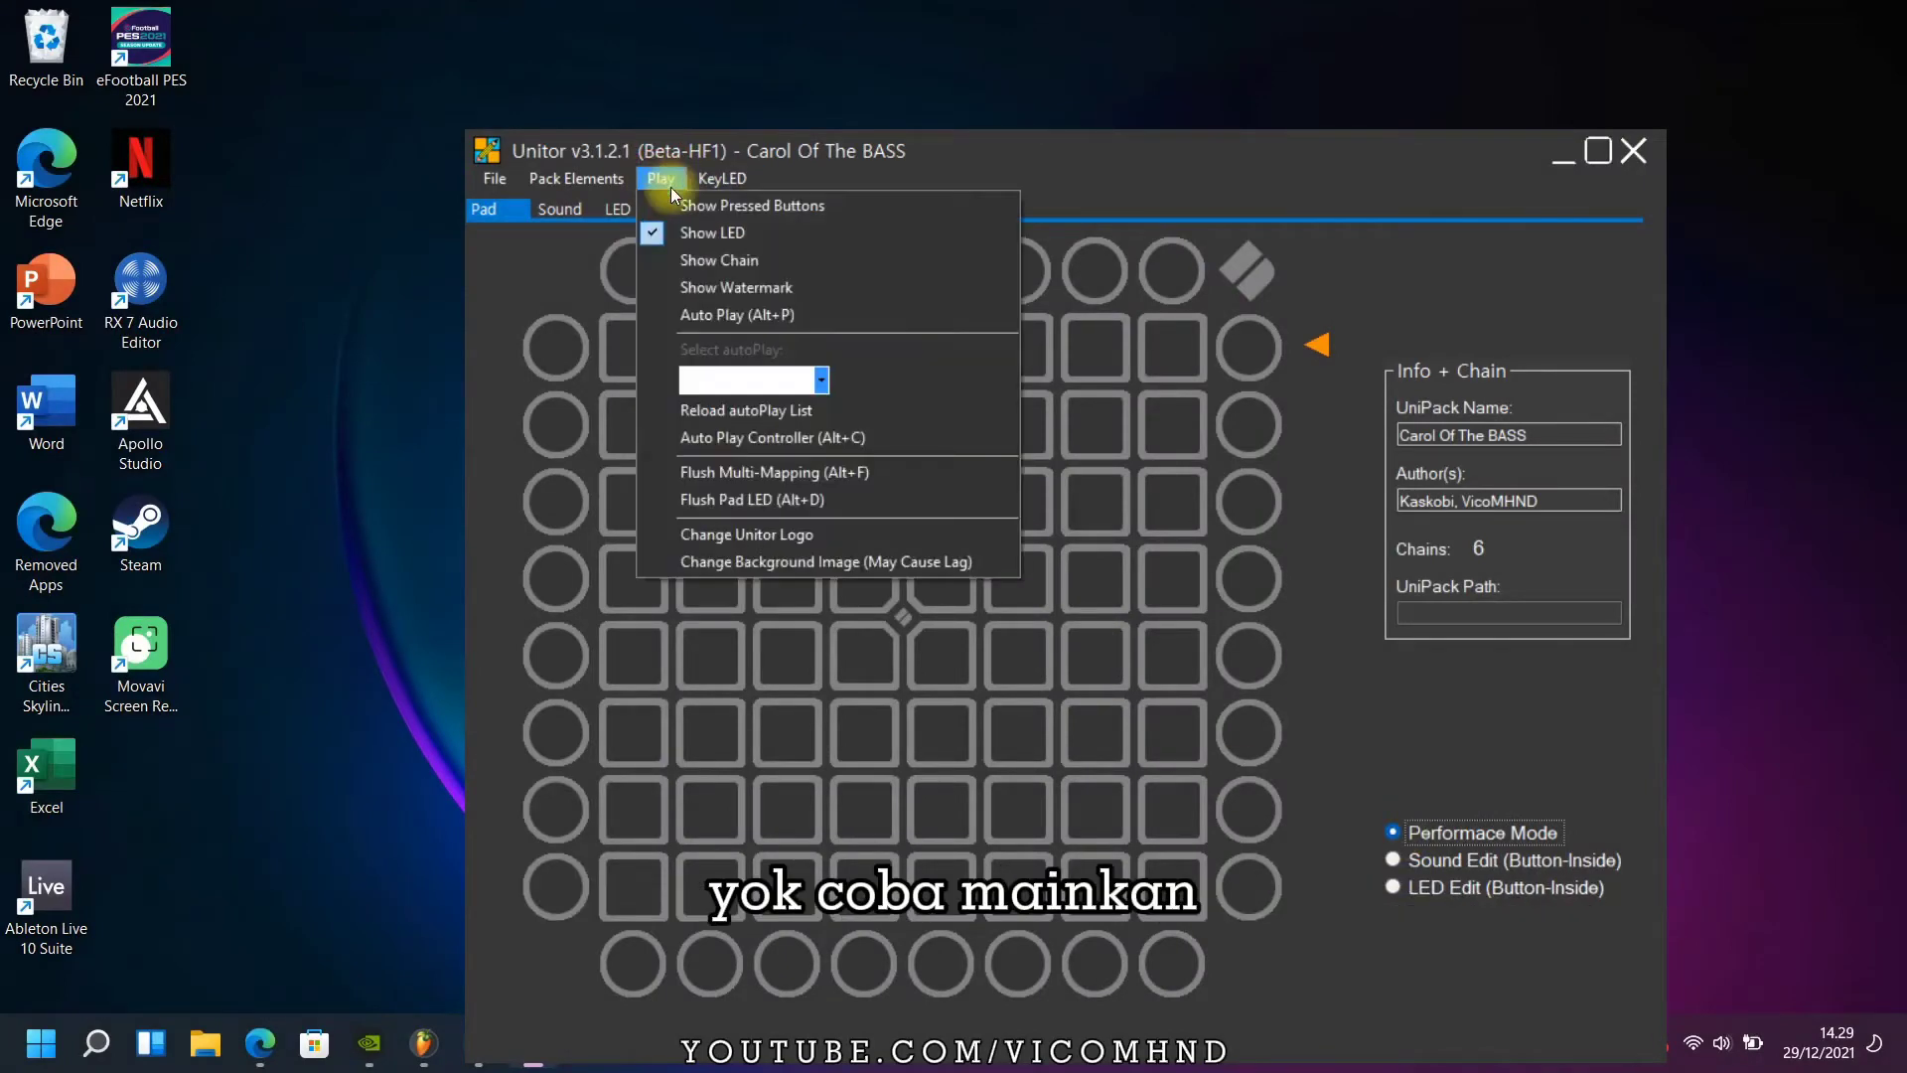
left_click(684, 196)
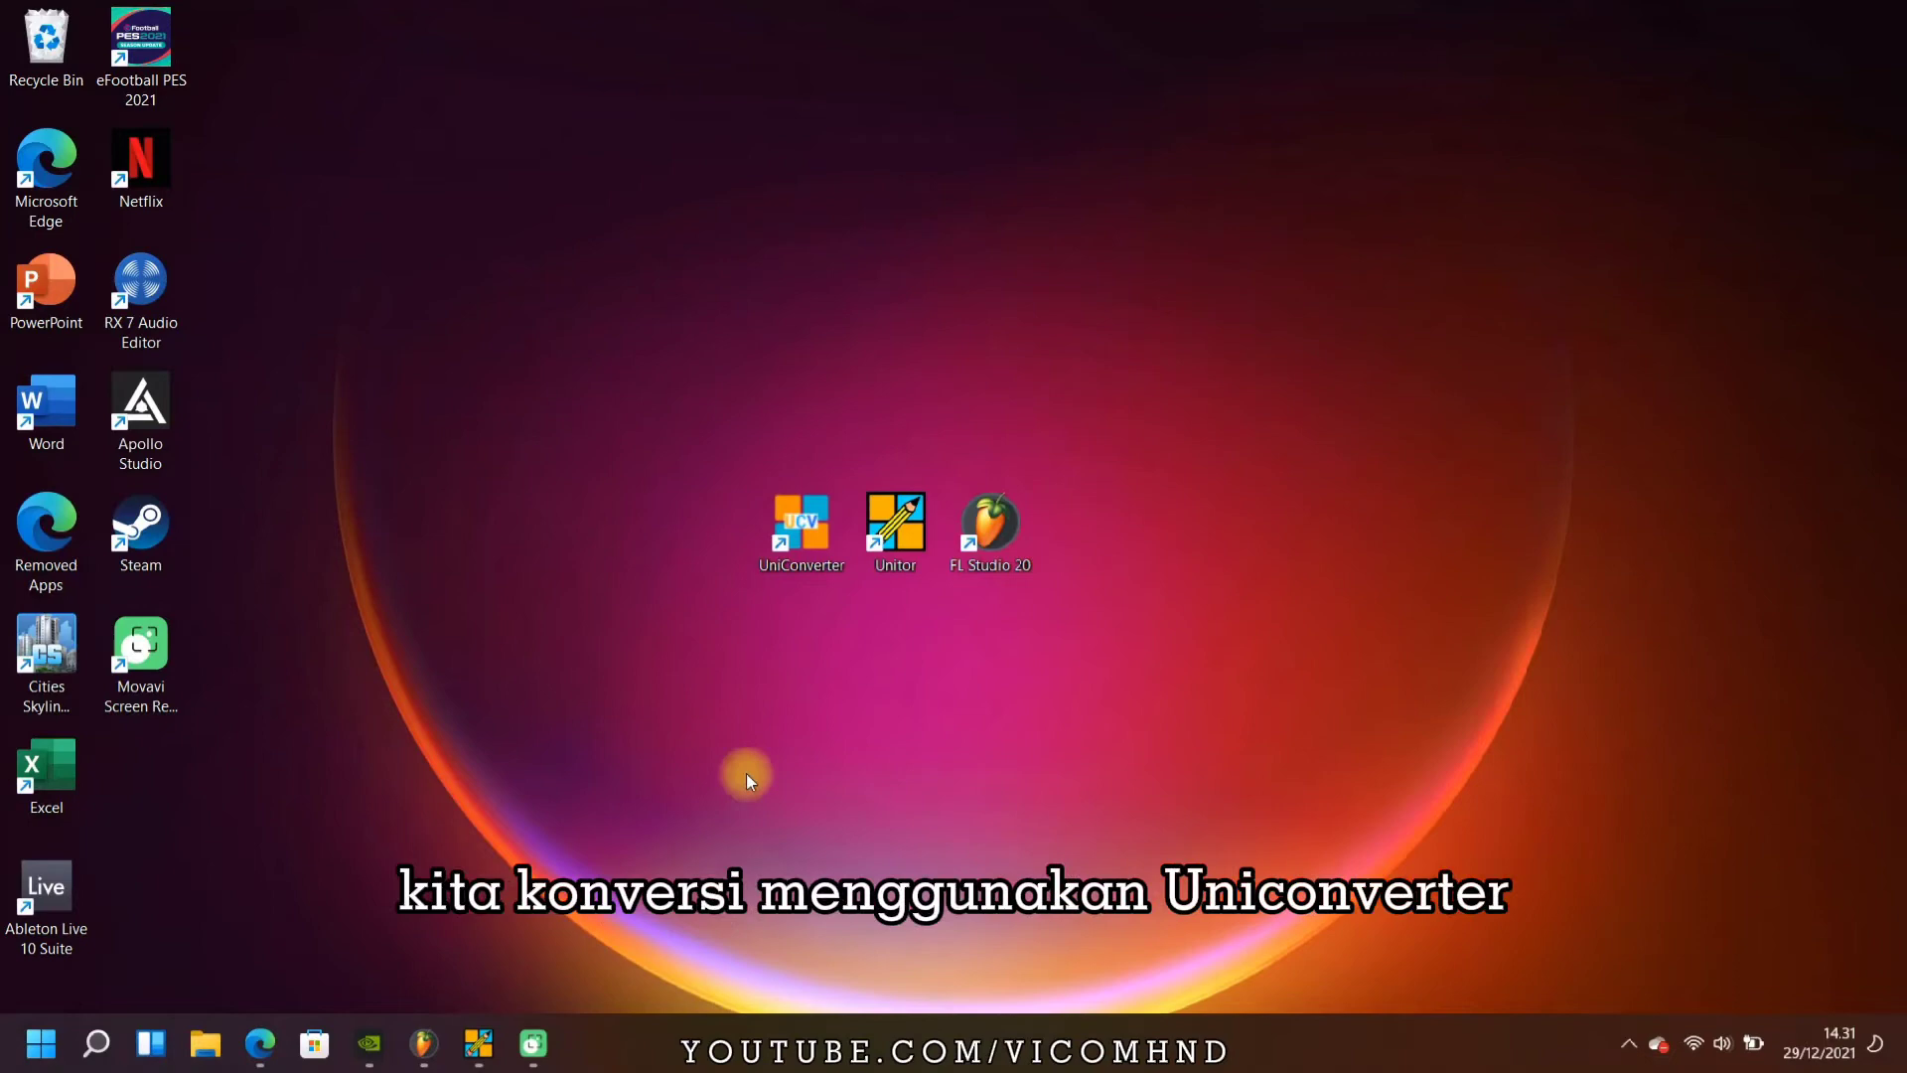
- Switch to UniConverter and open the Carol of the BASS Ableton project for automatic conversion
double_click(807, 550)
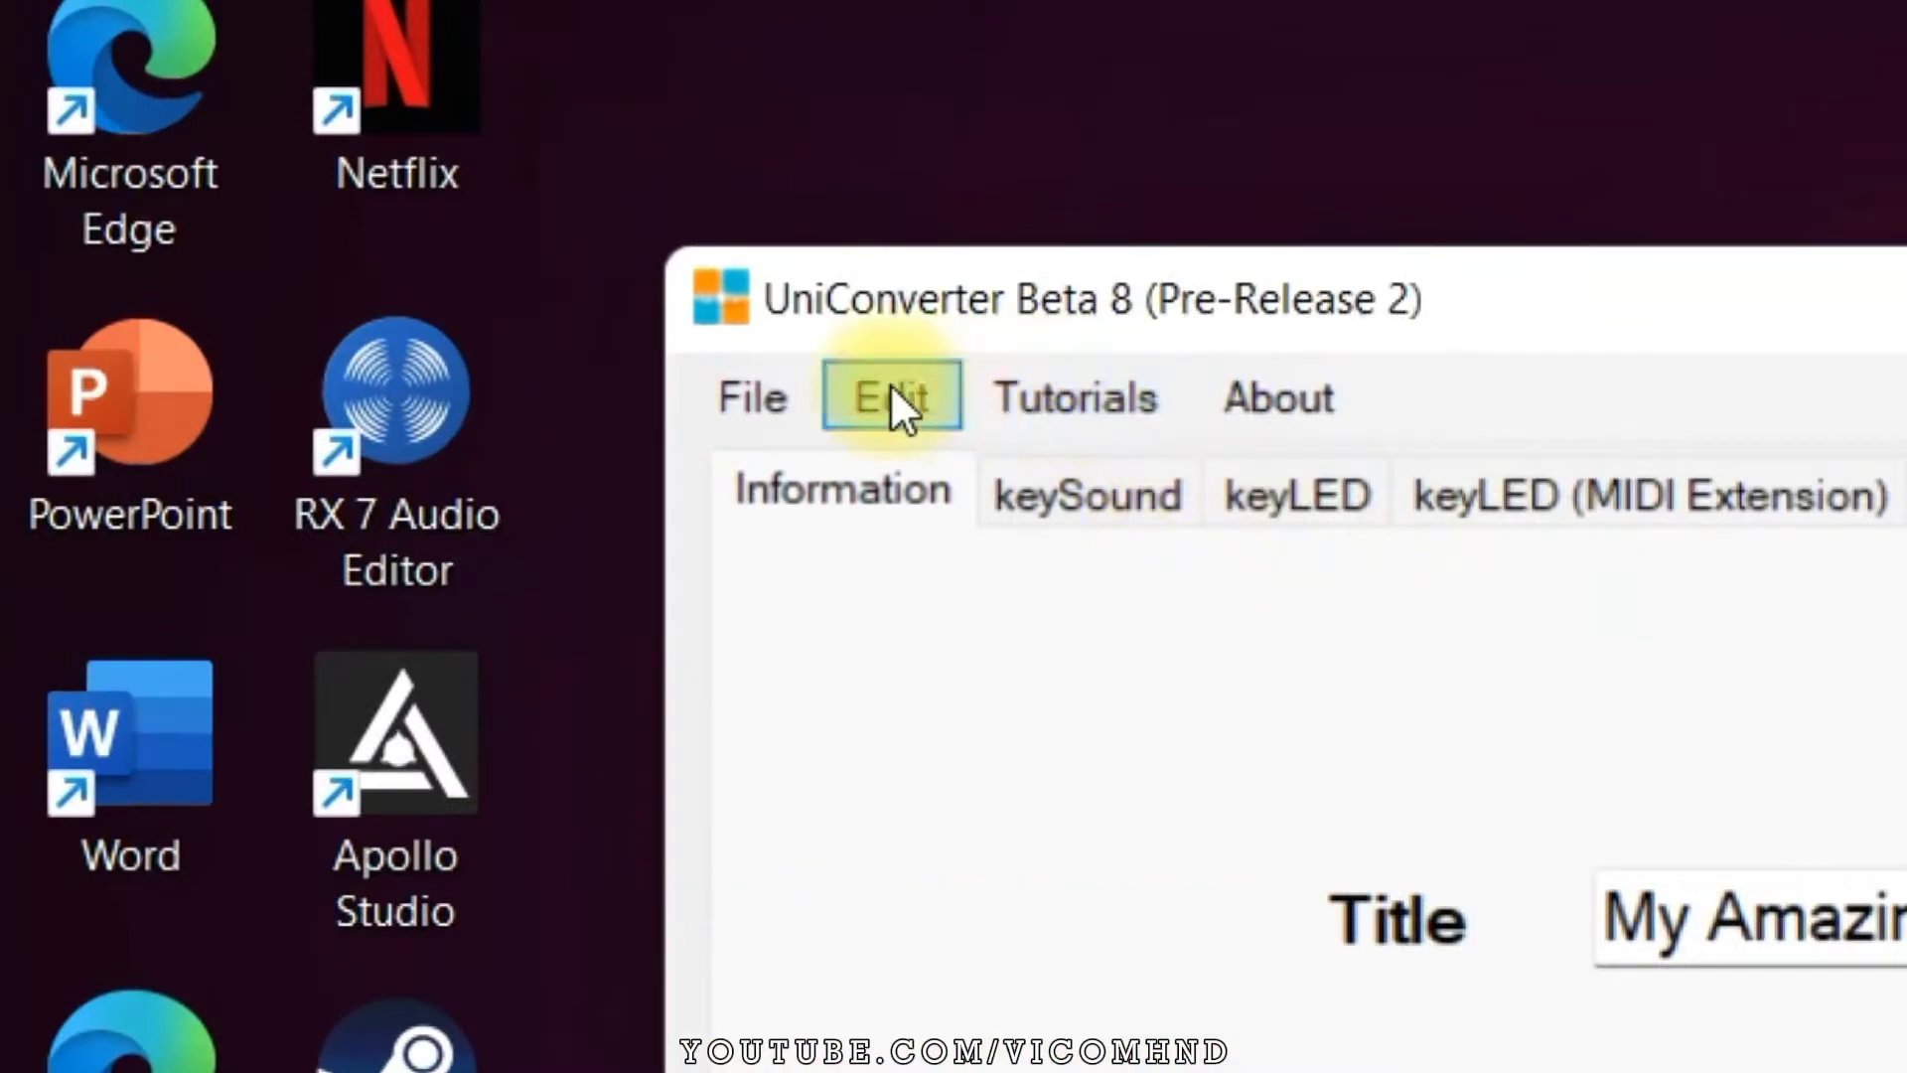
left_click(765, 396)
left_click(899, 476)
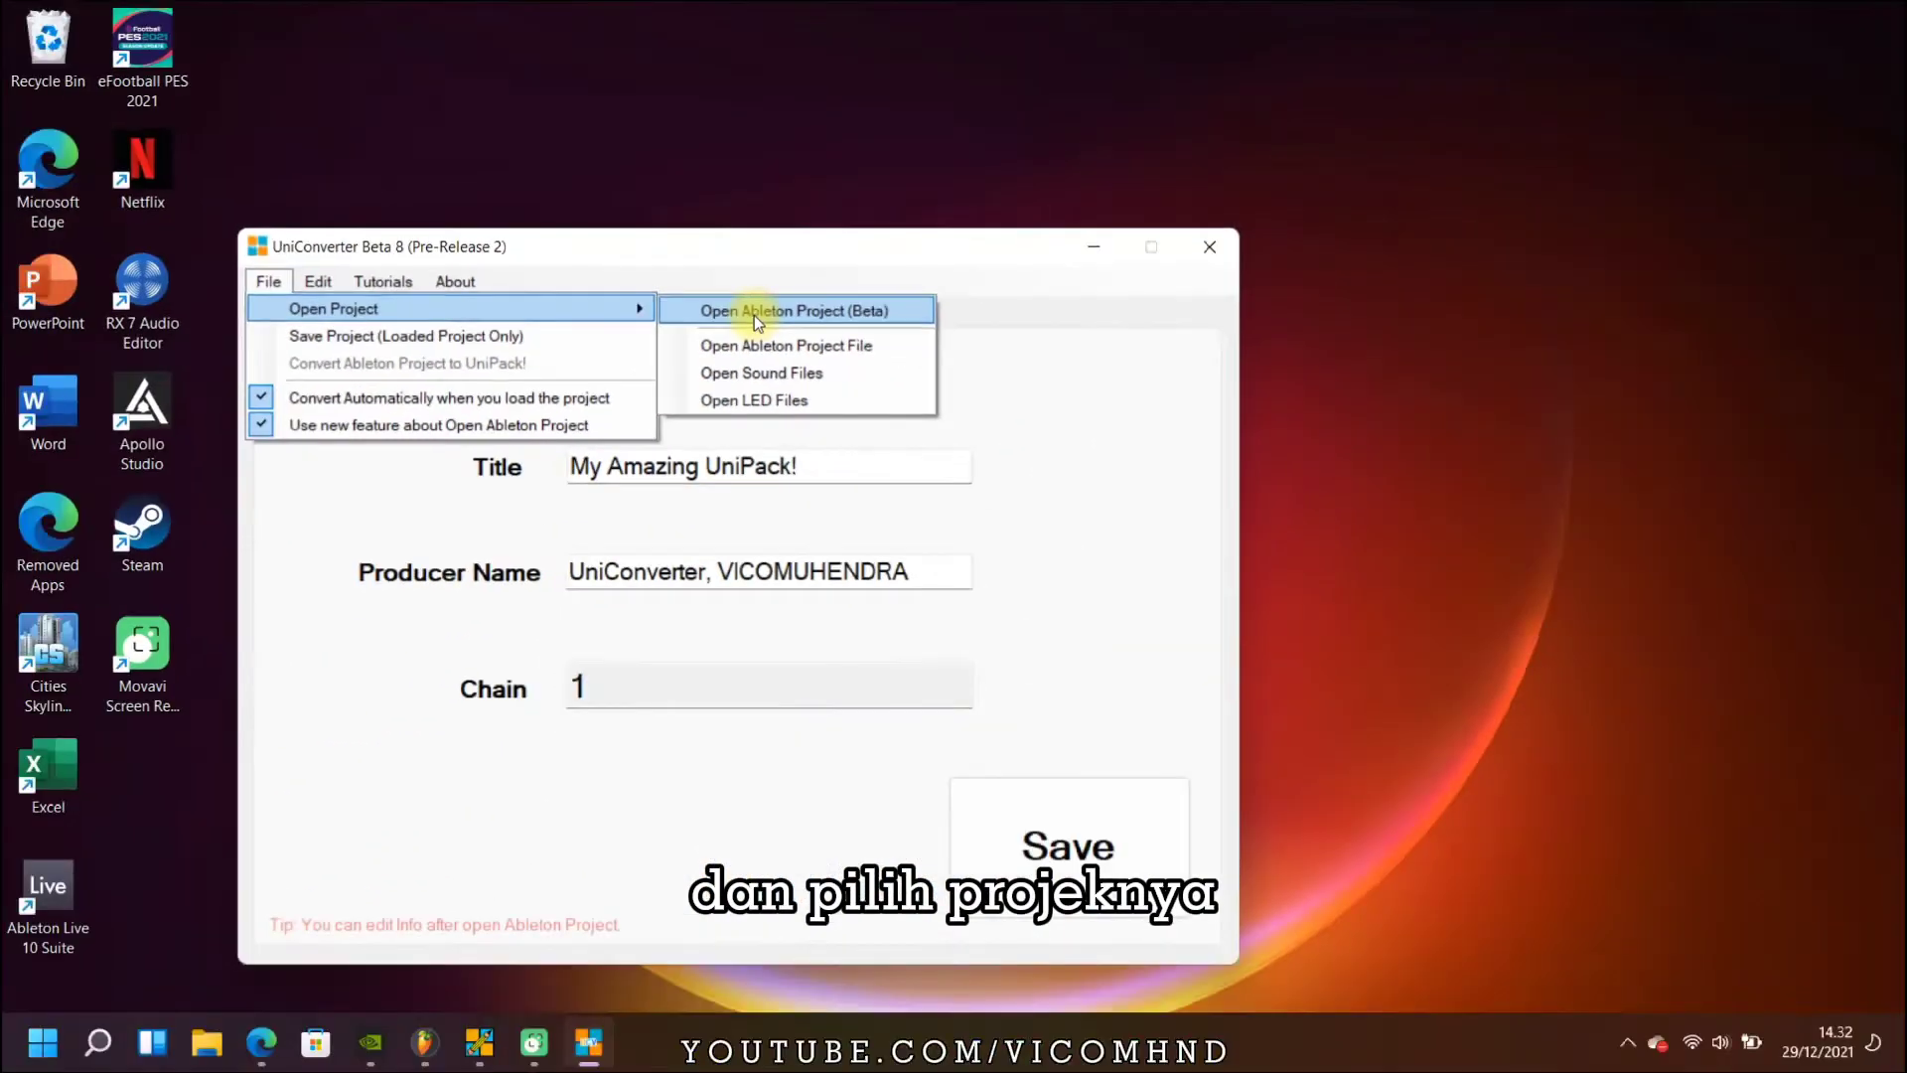
left_click(837, 451)
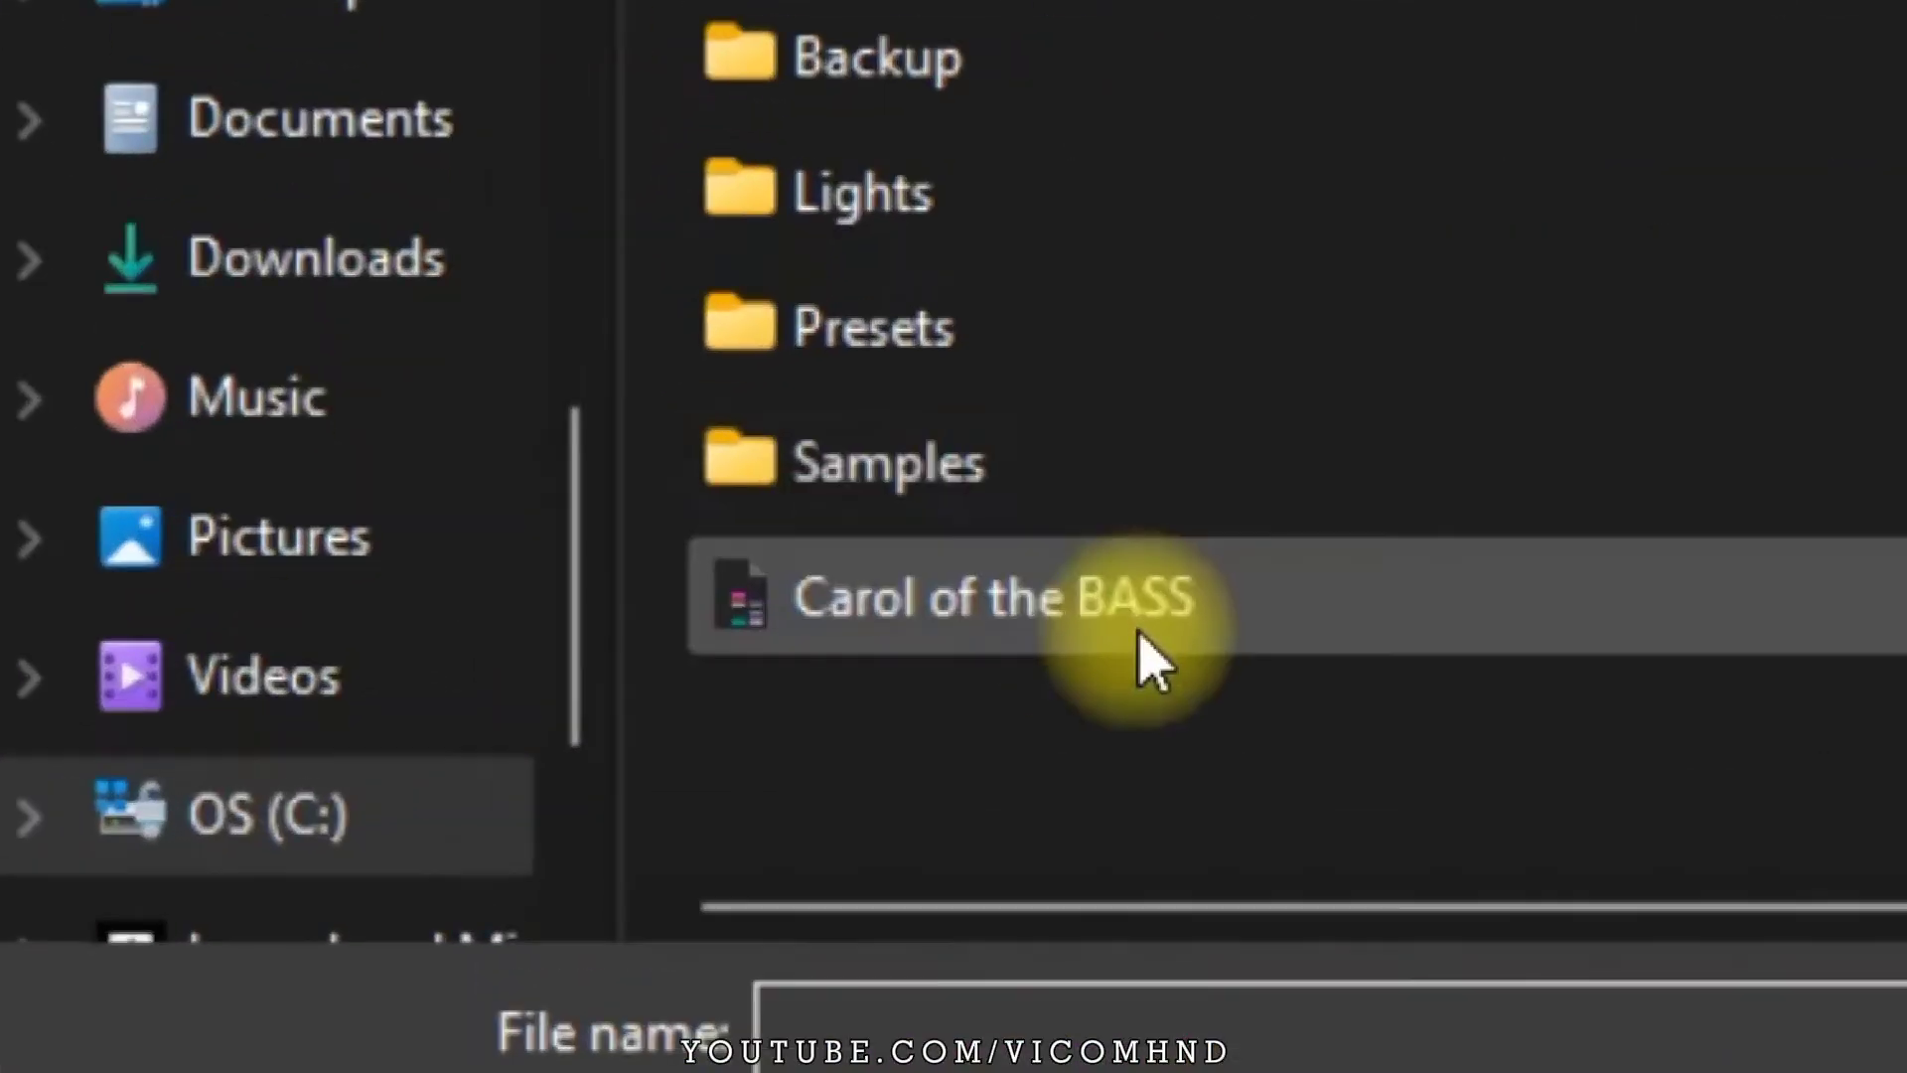
left_click(590, 661)
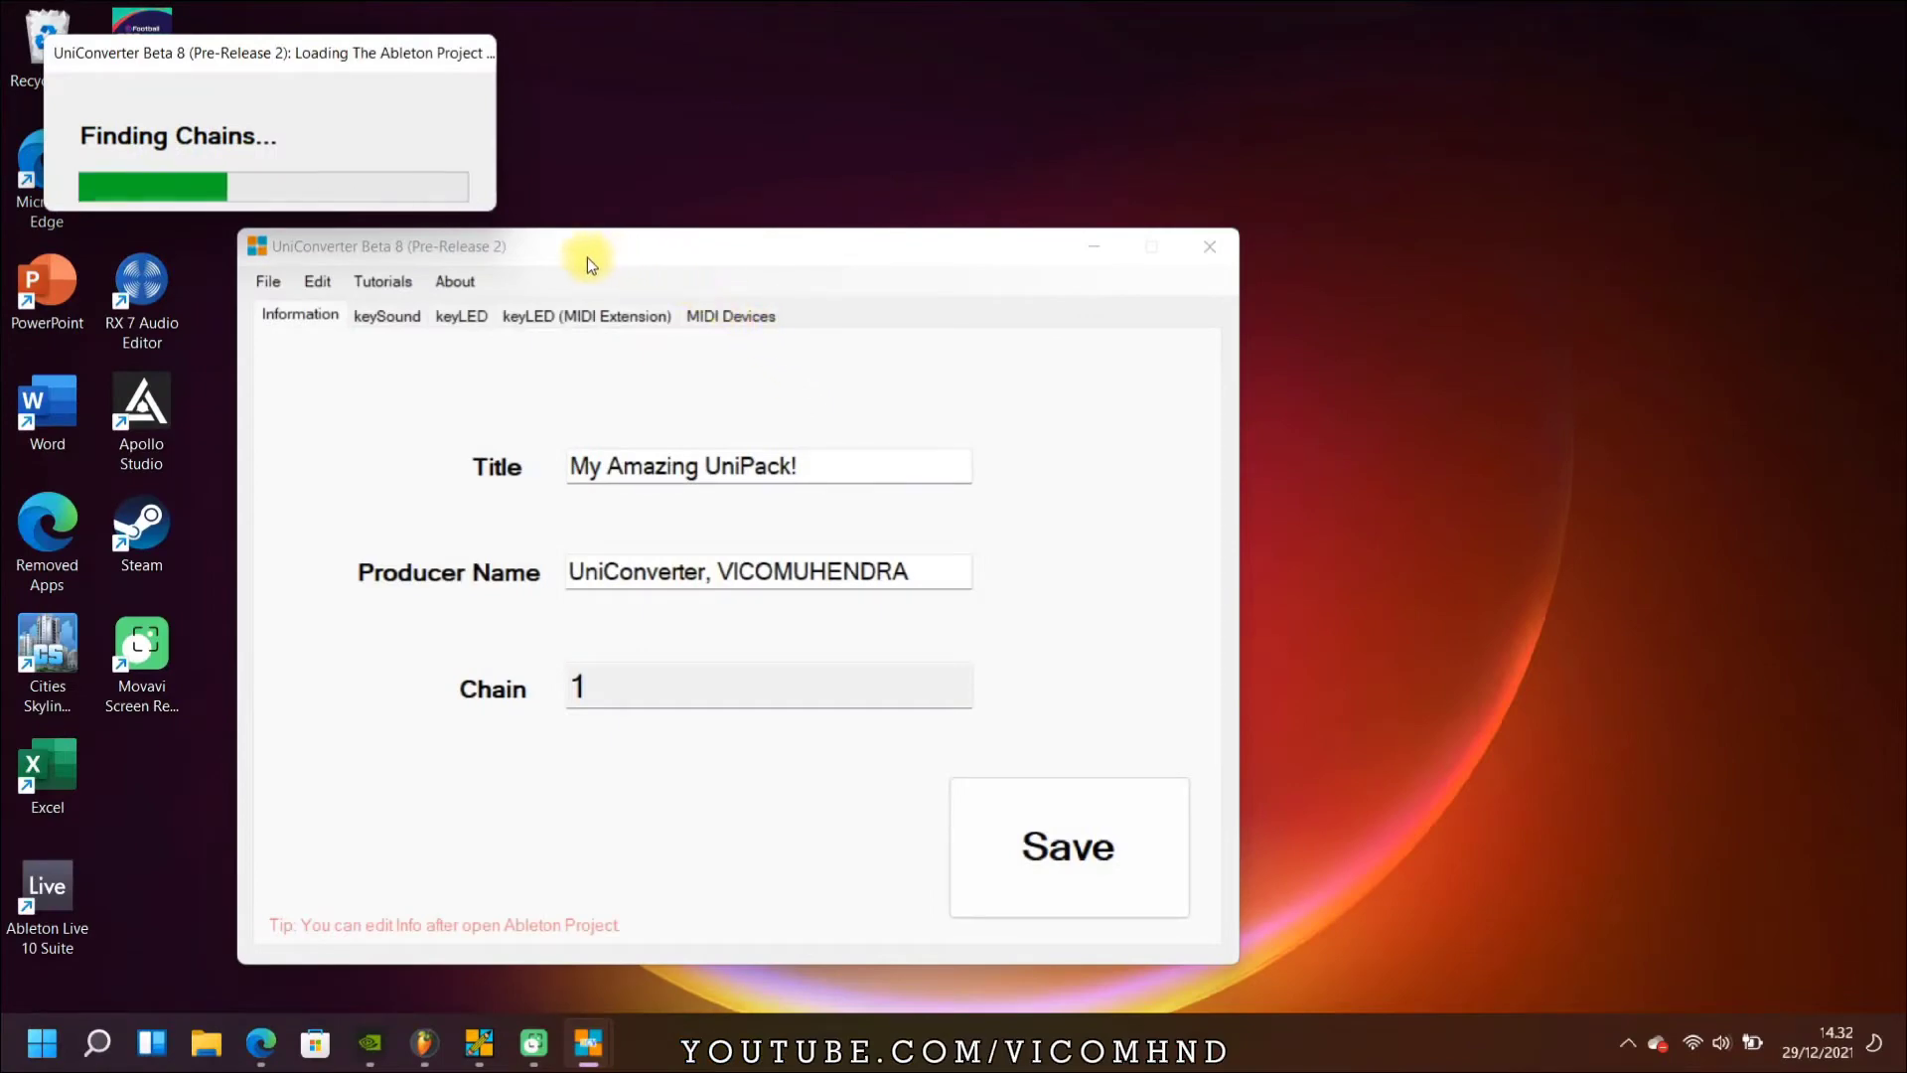
- Finish the project's LED conversion without selecting a Midi Extension data file
key("Return")
key("Return")
left_click_drag(586, 256, 547, 248)
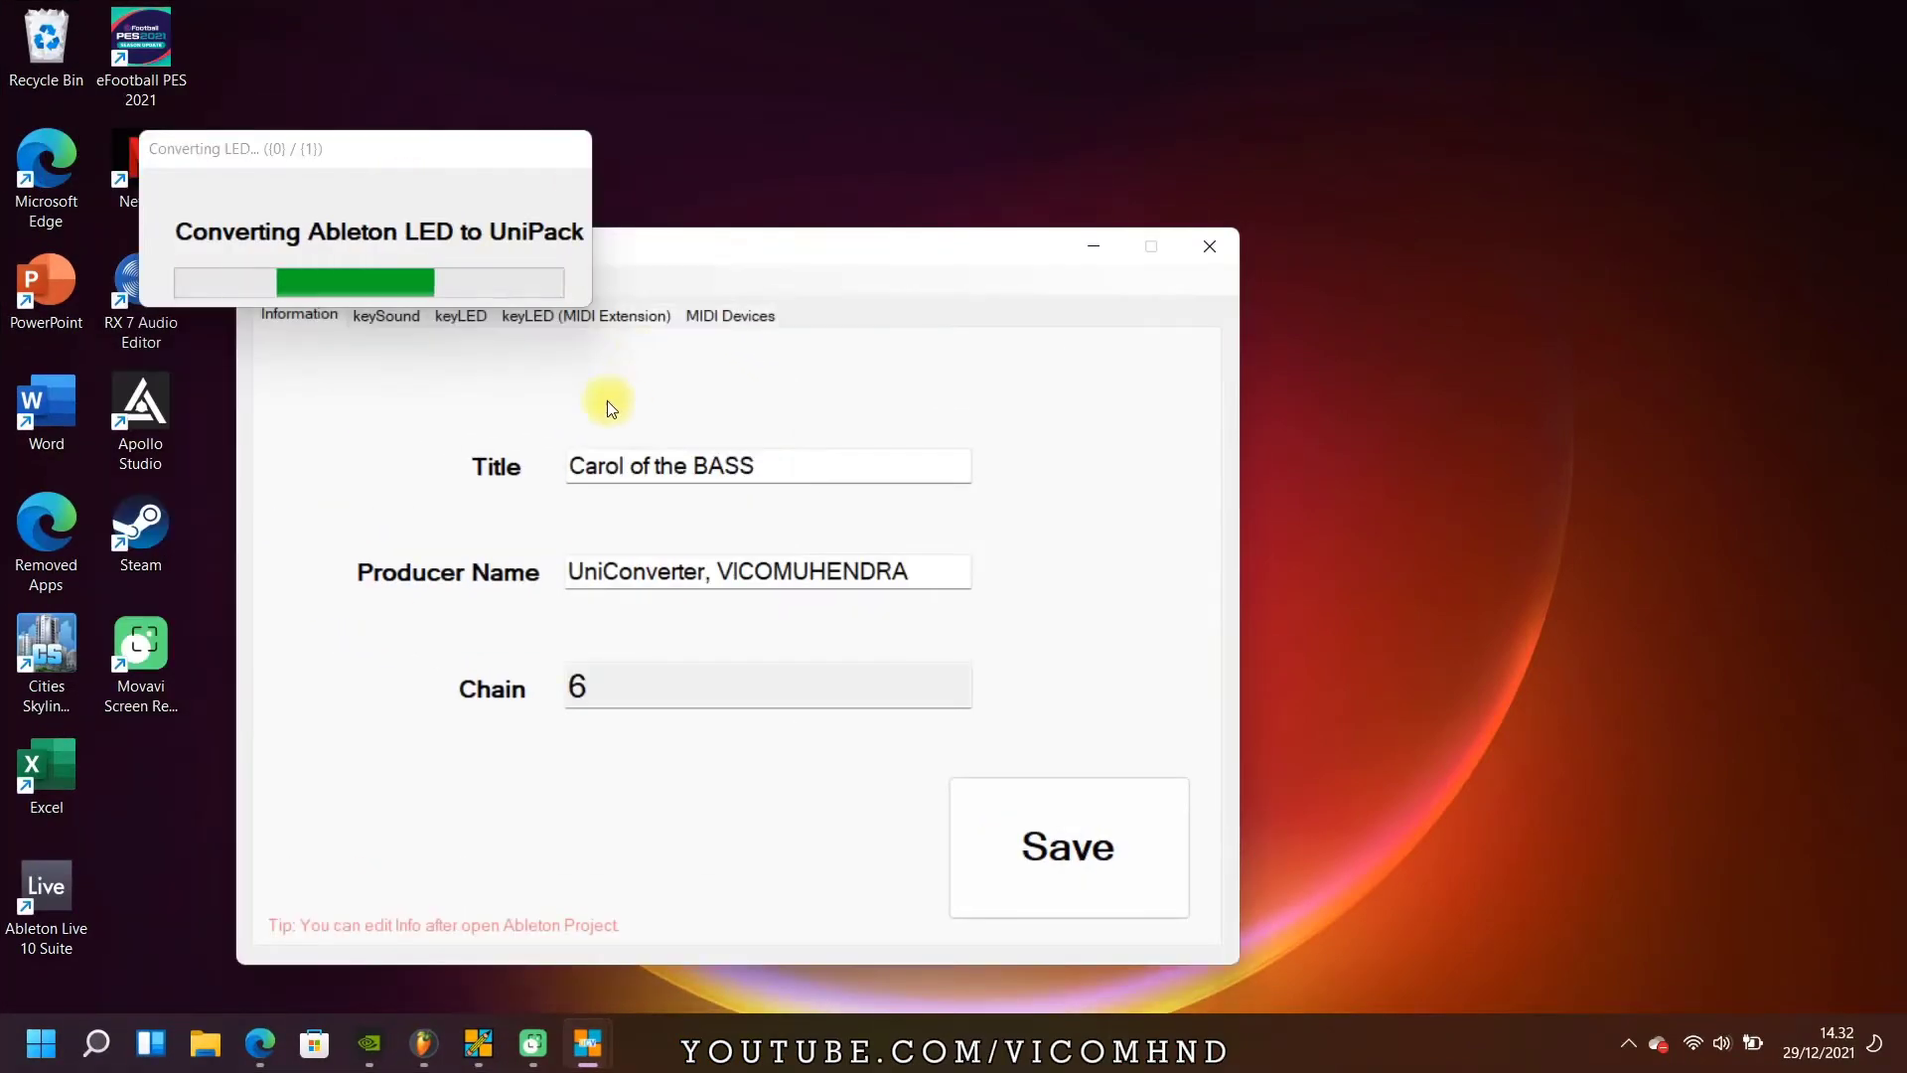
mouse_move(601, 1060)
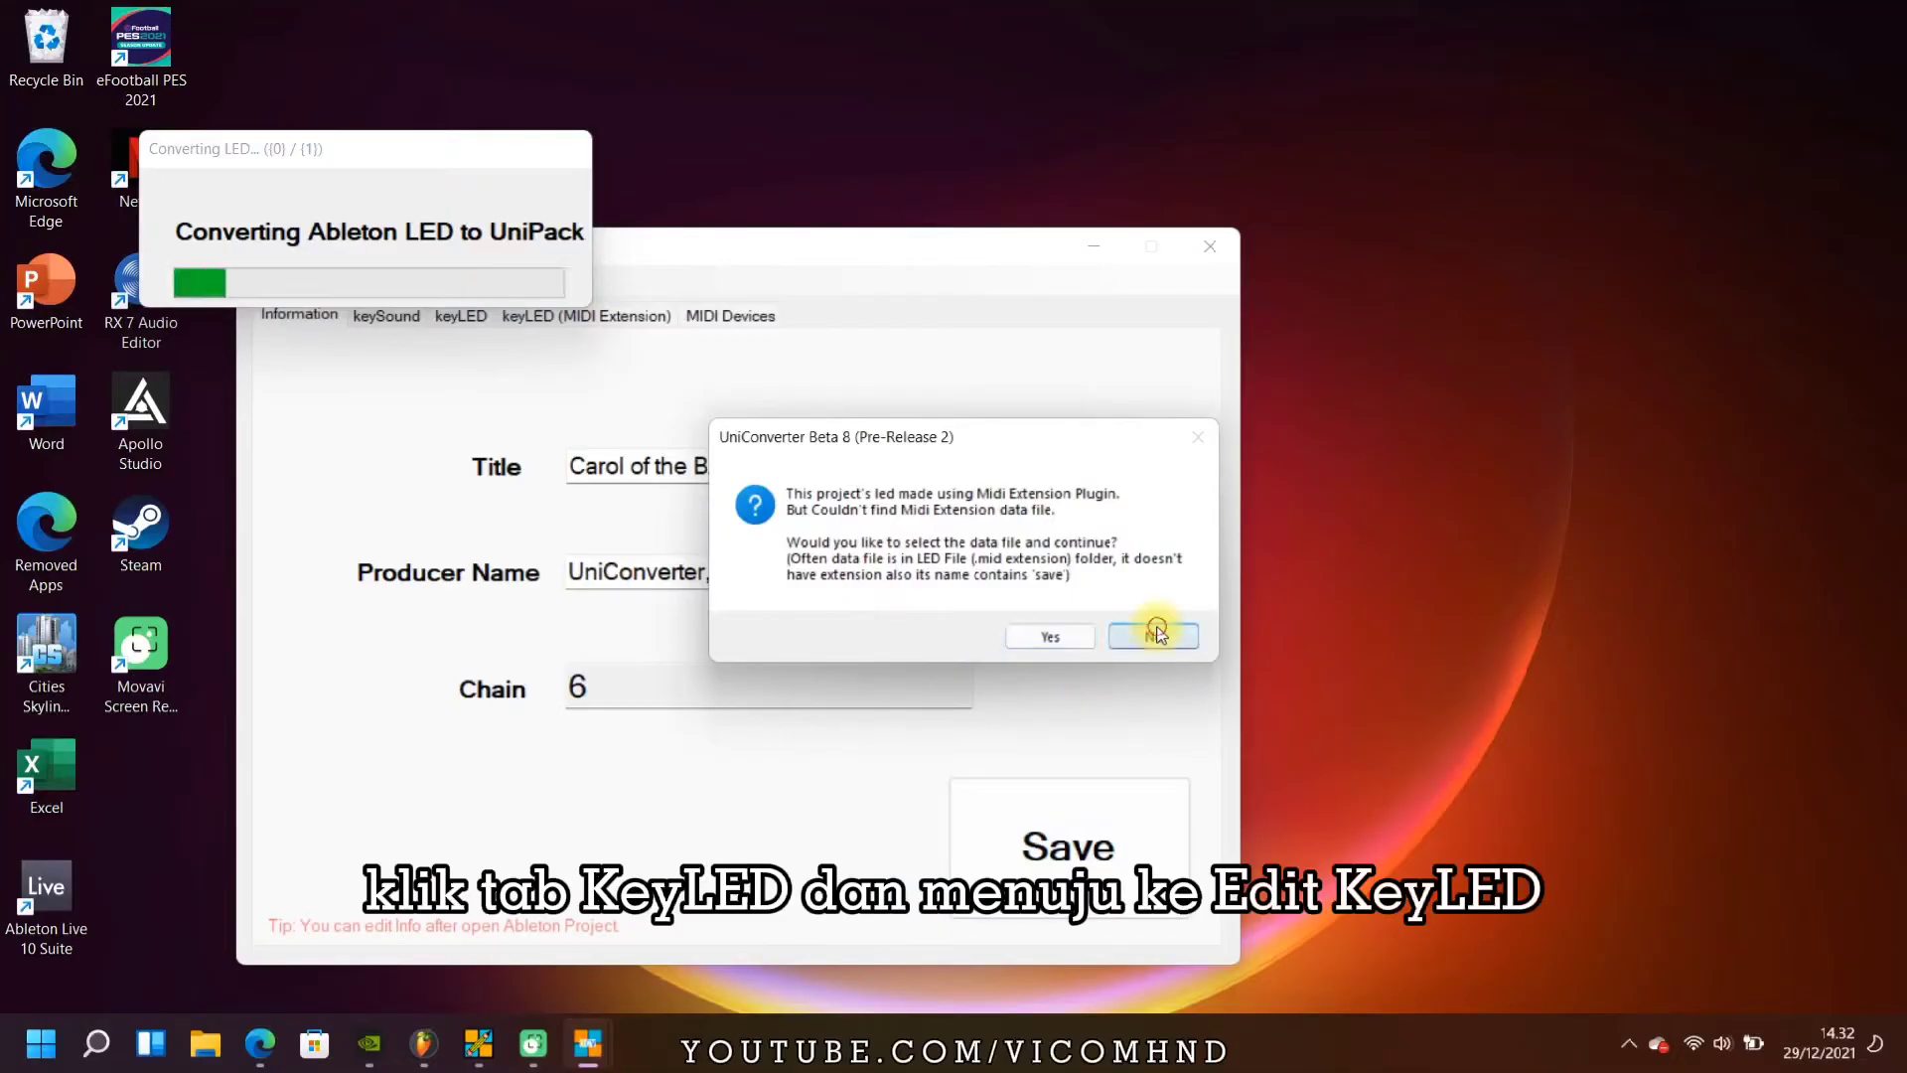
left_click(1433, 776)
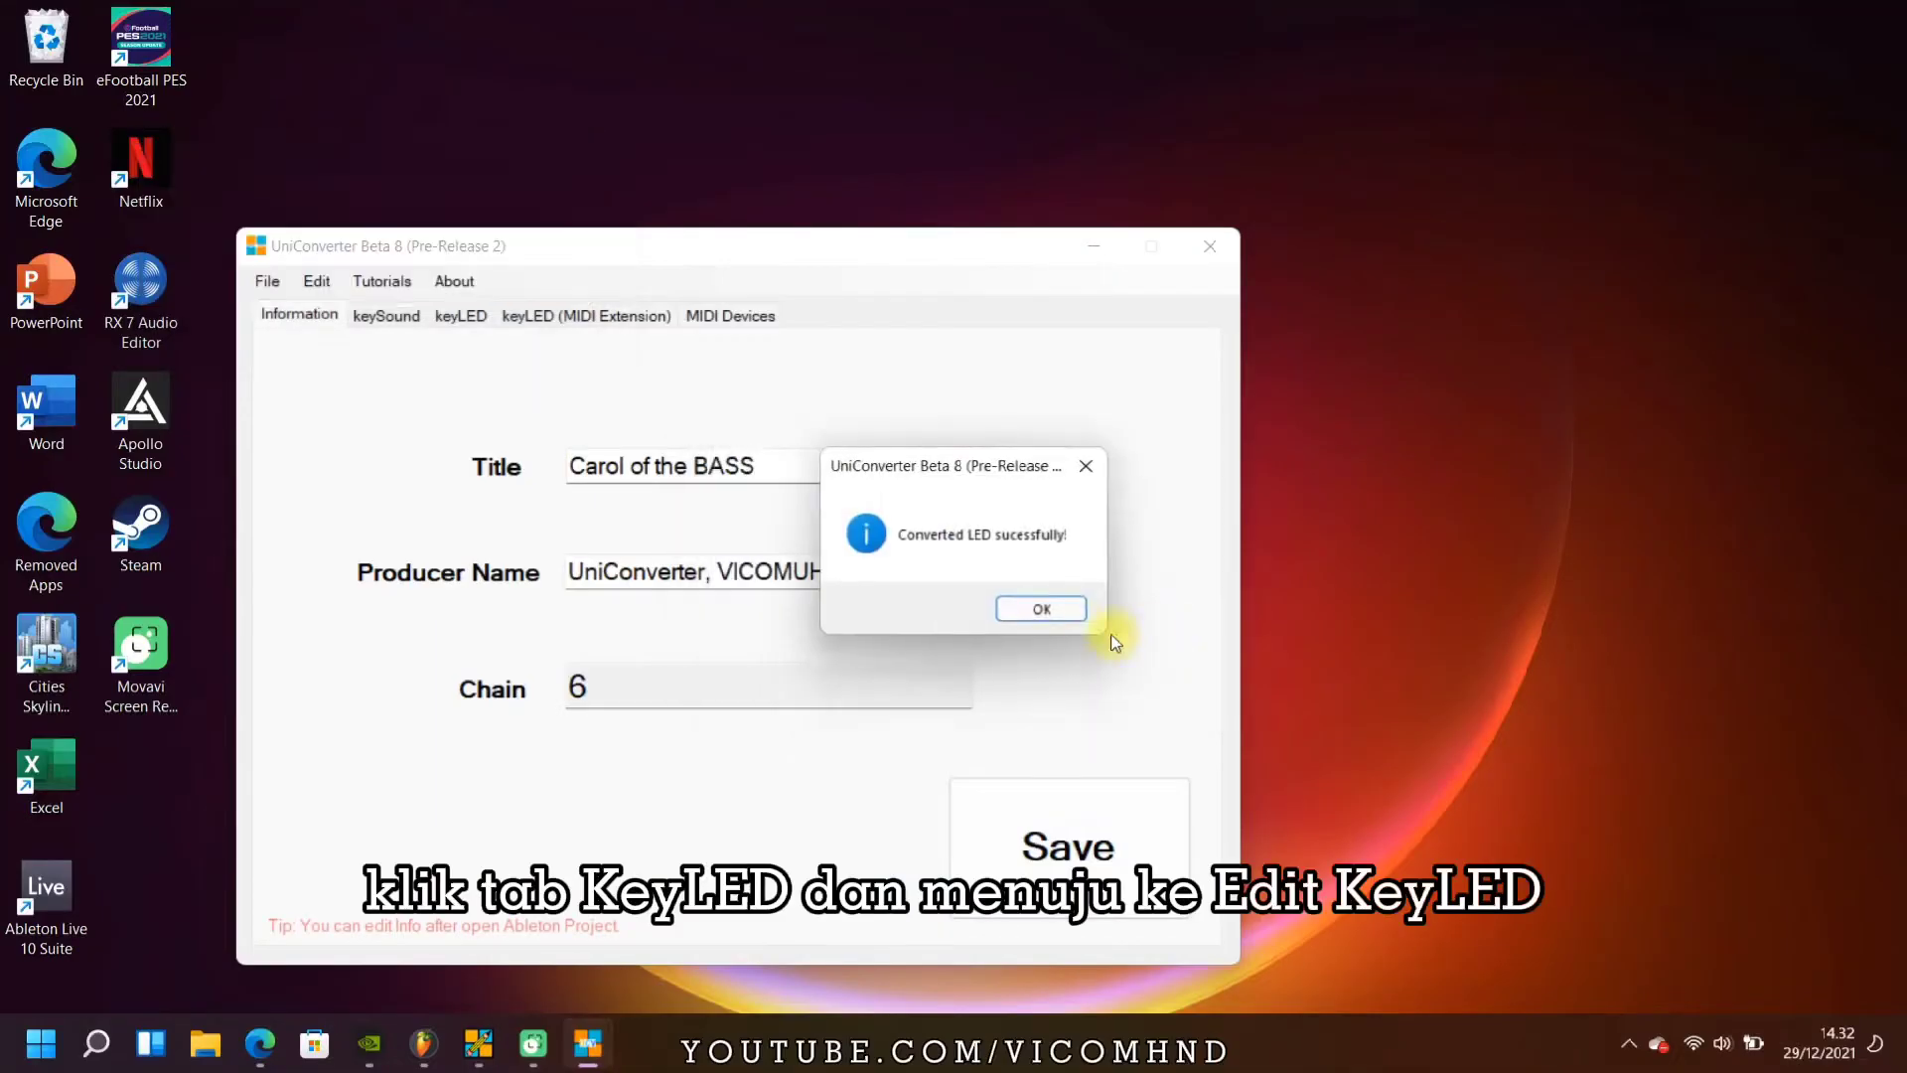
left_click(1061, 850)
- Open the advanced MIDI keyLED editor and convert a1.mid to UniPack LED text
left_click_drag(722, 265, 636, 101)
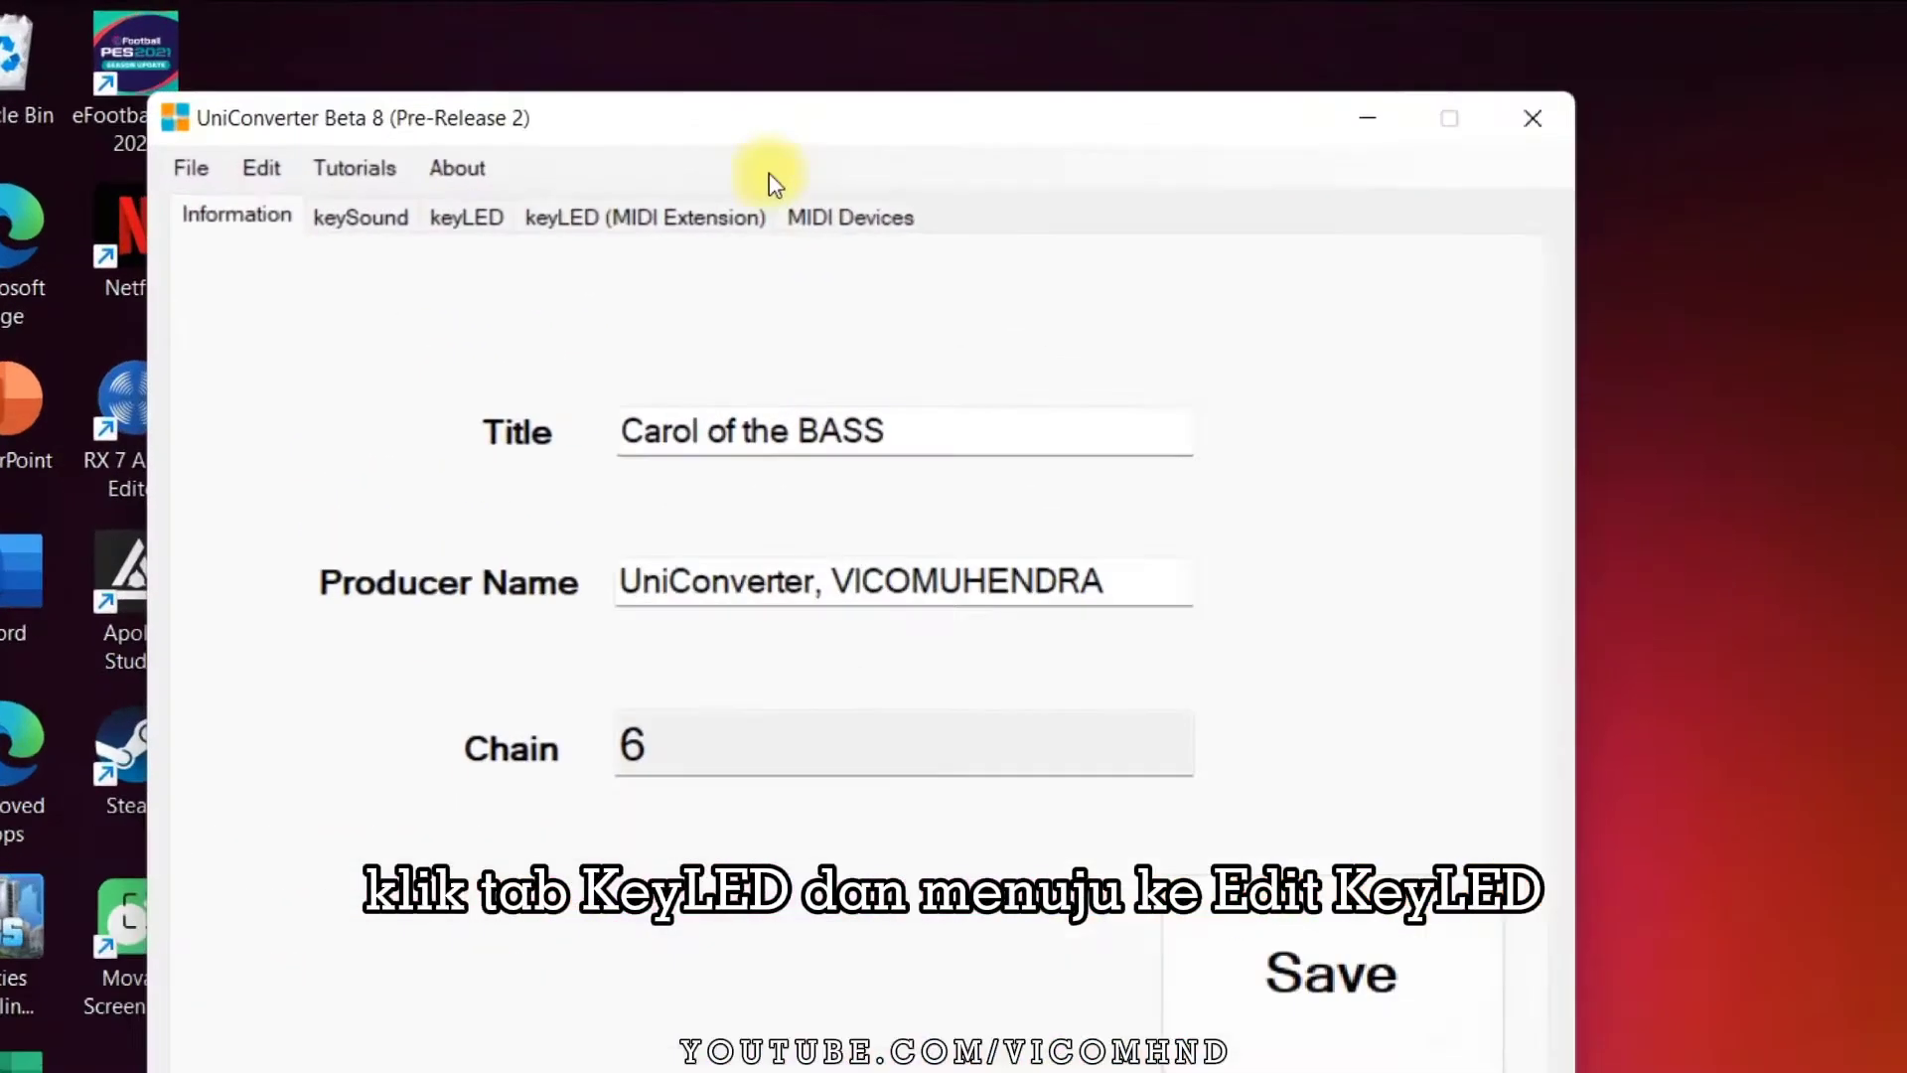
left_click(543, 151)
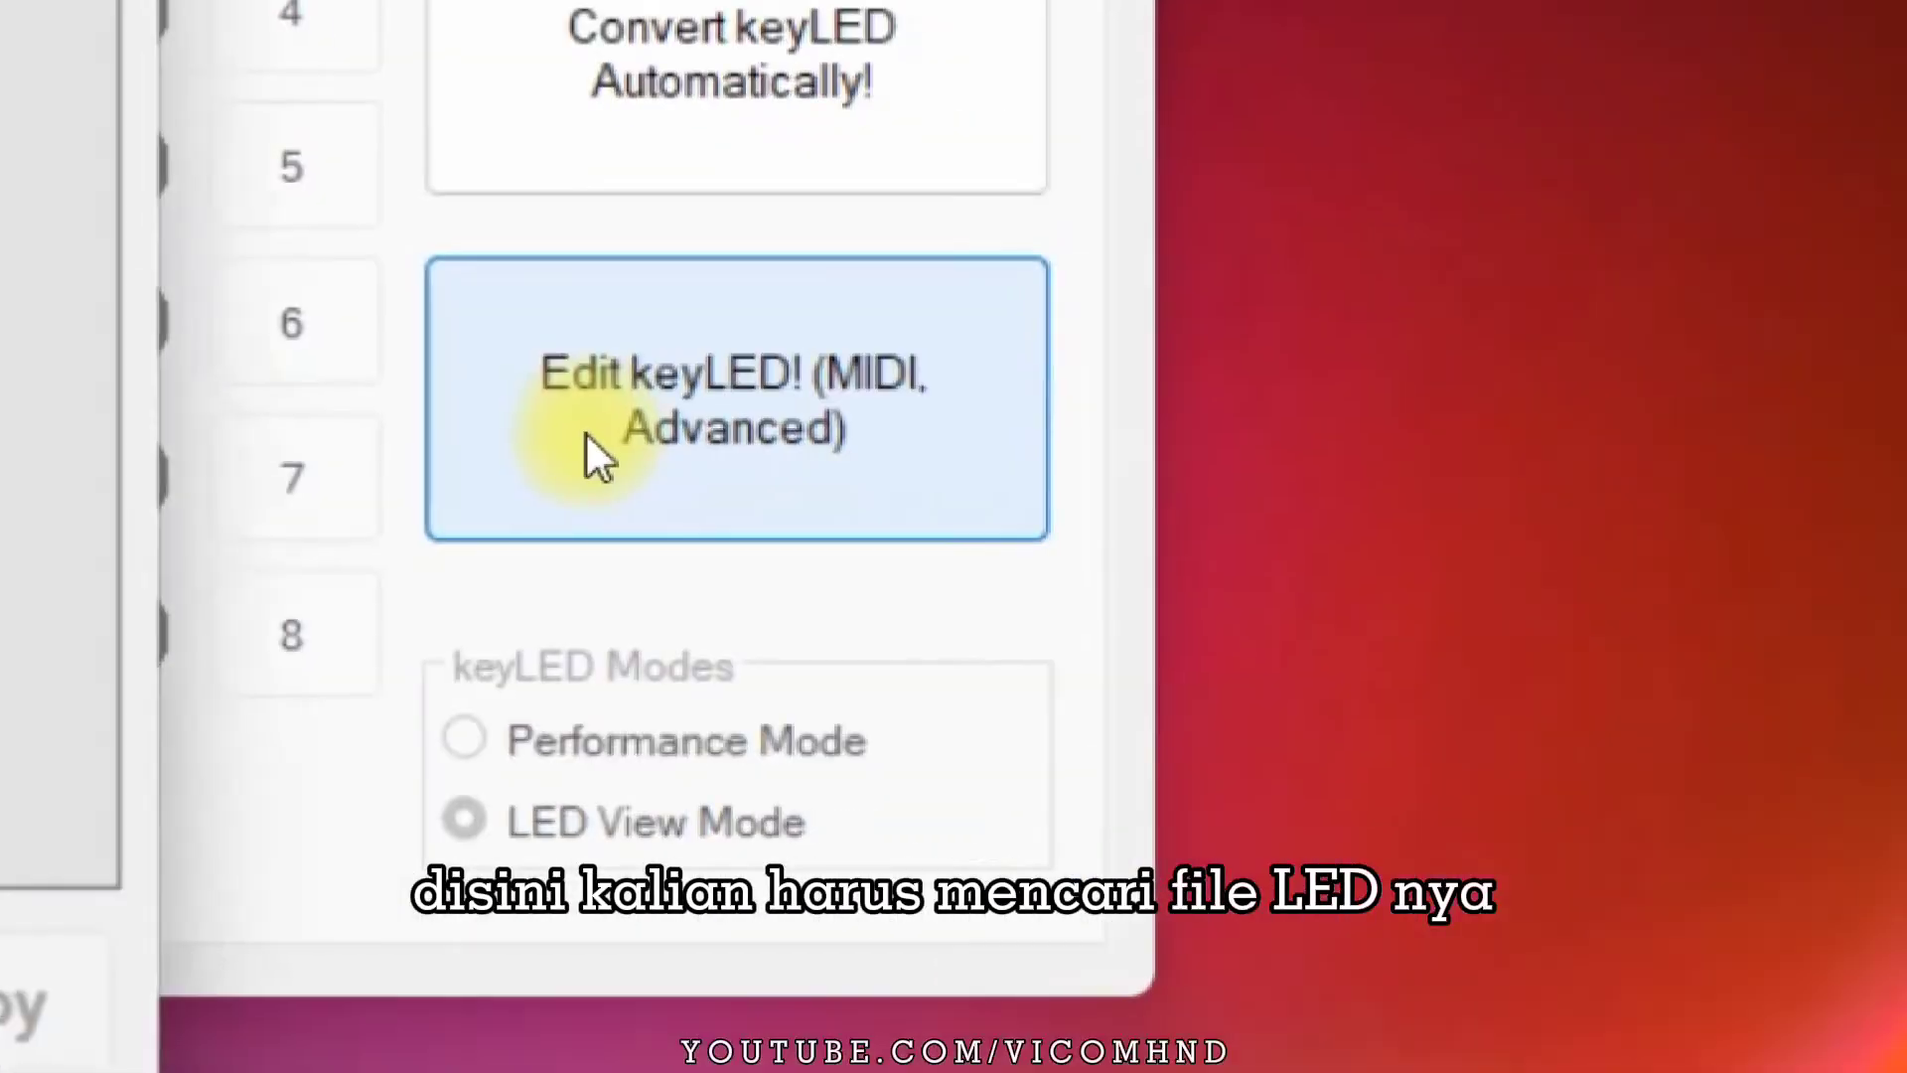
left_click(583, 447)
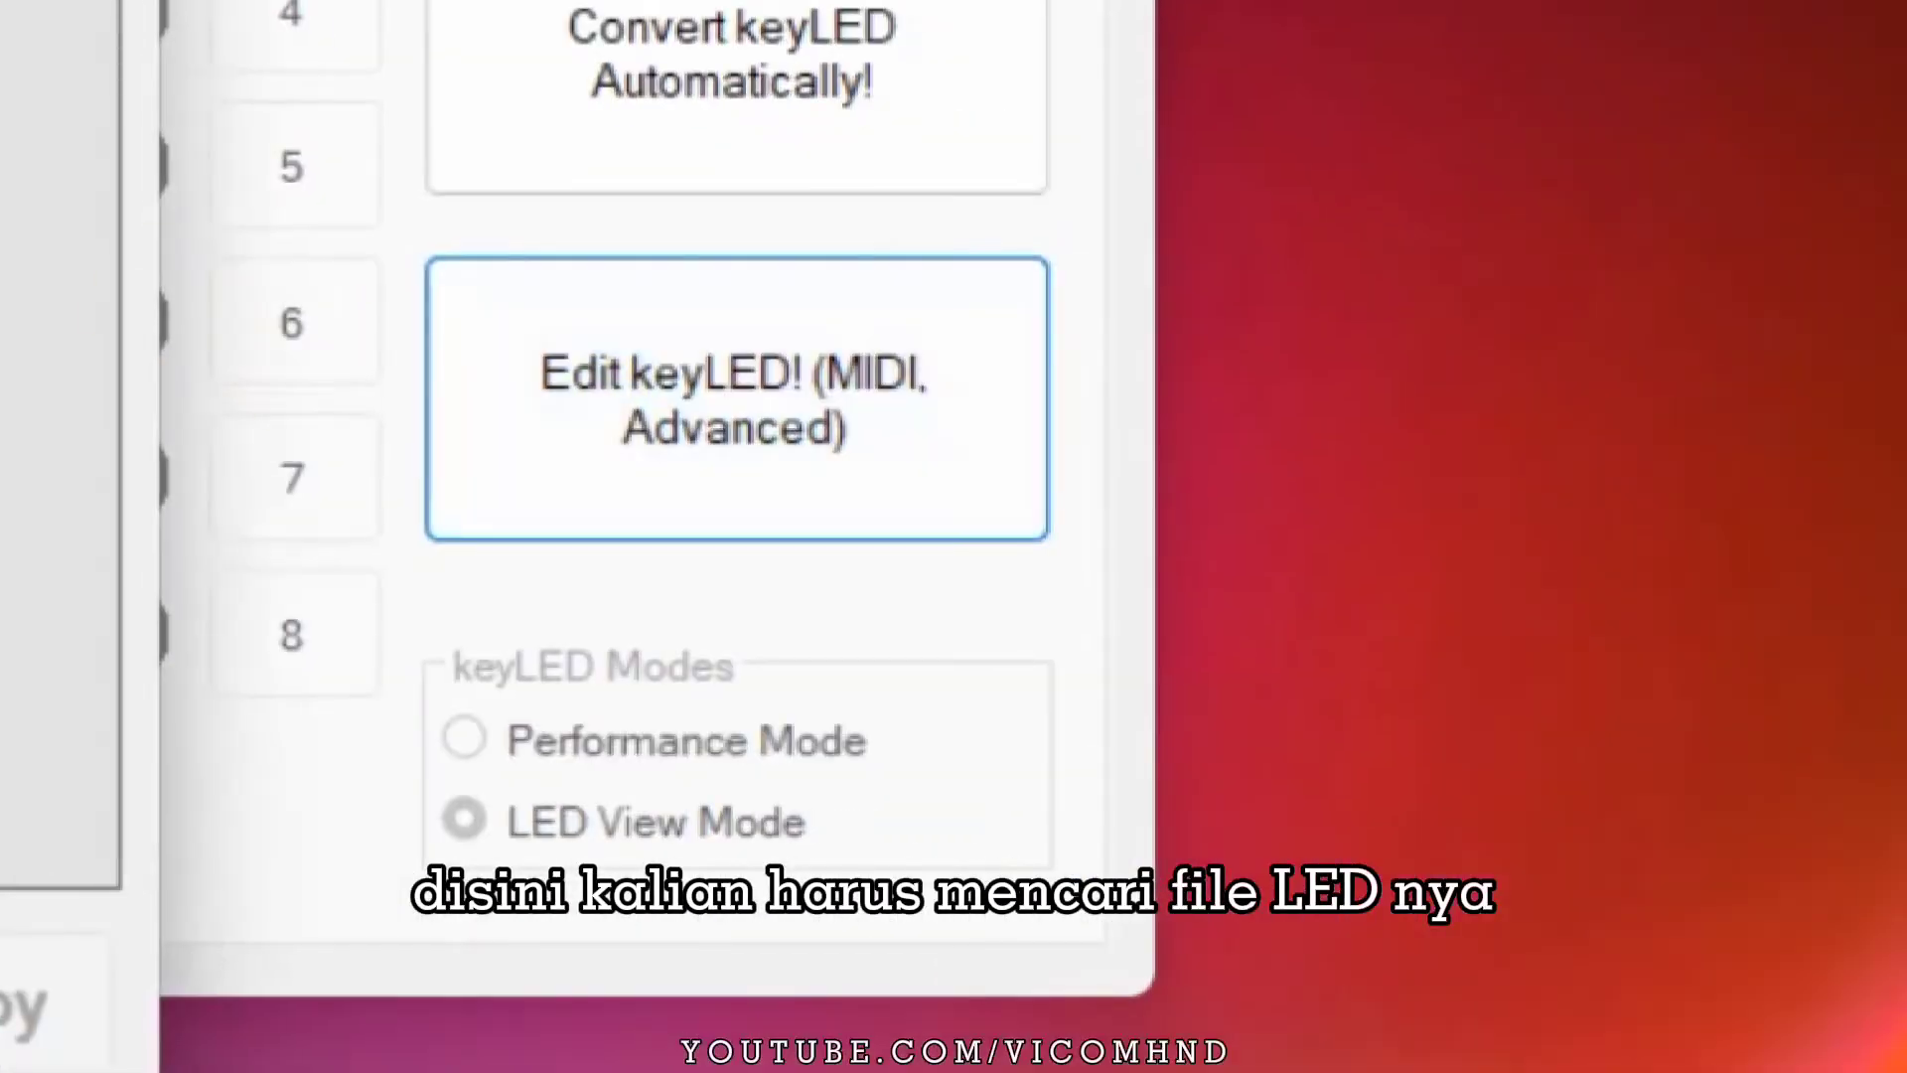
left_click(457, 522)
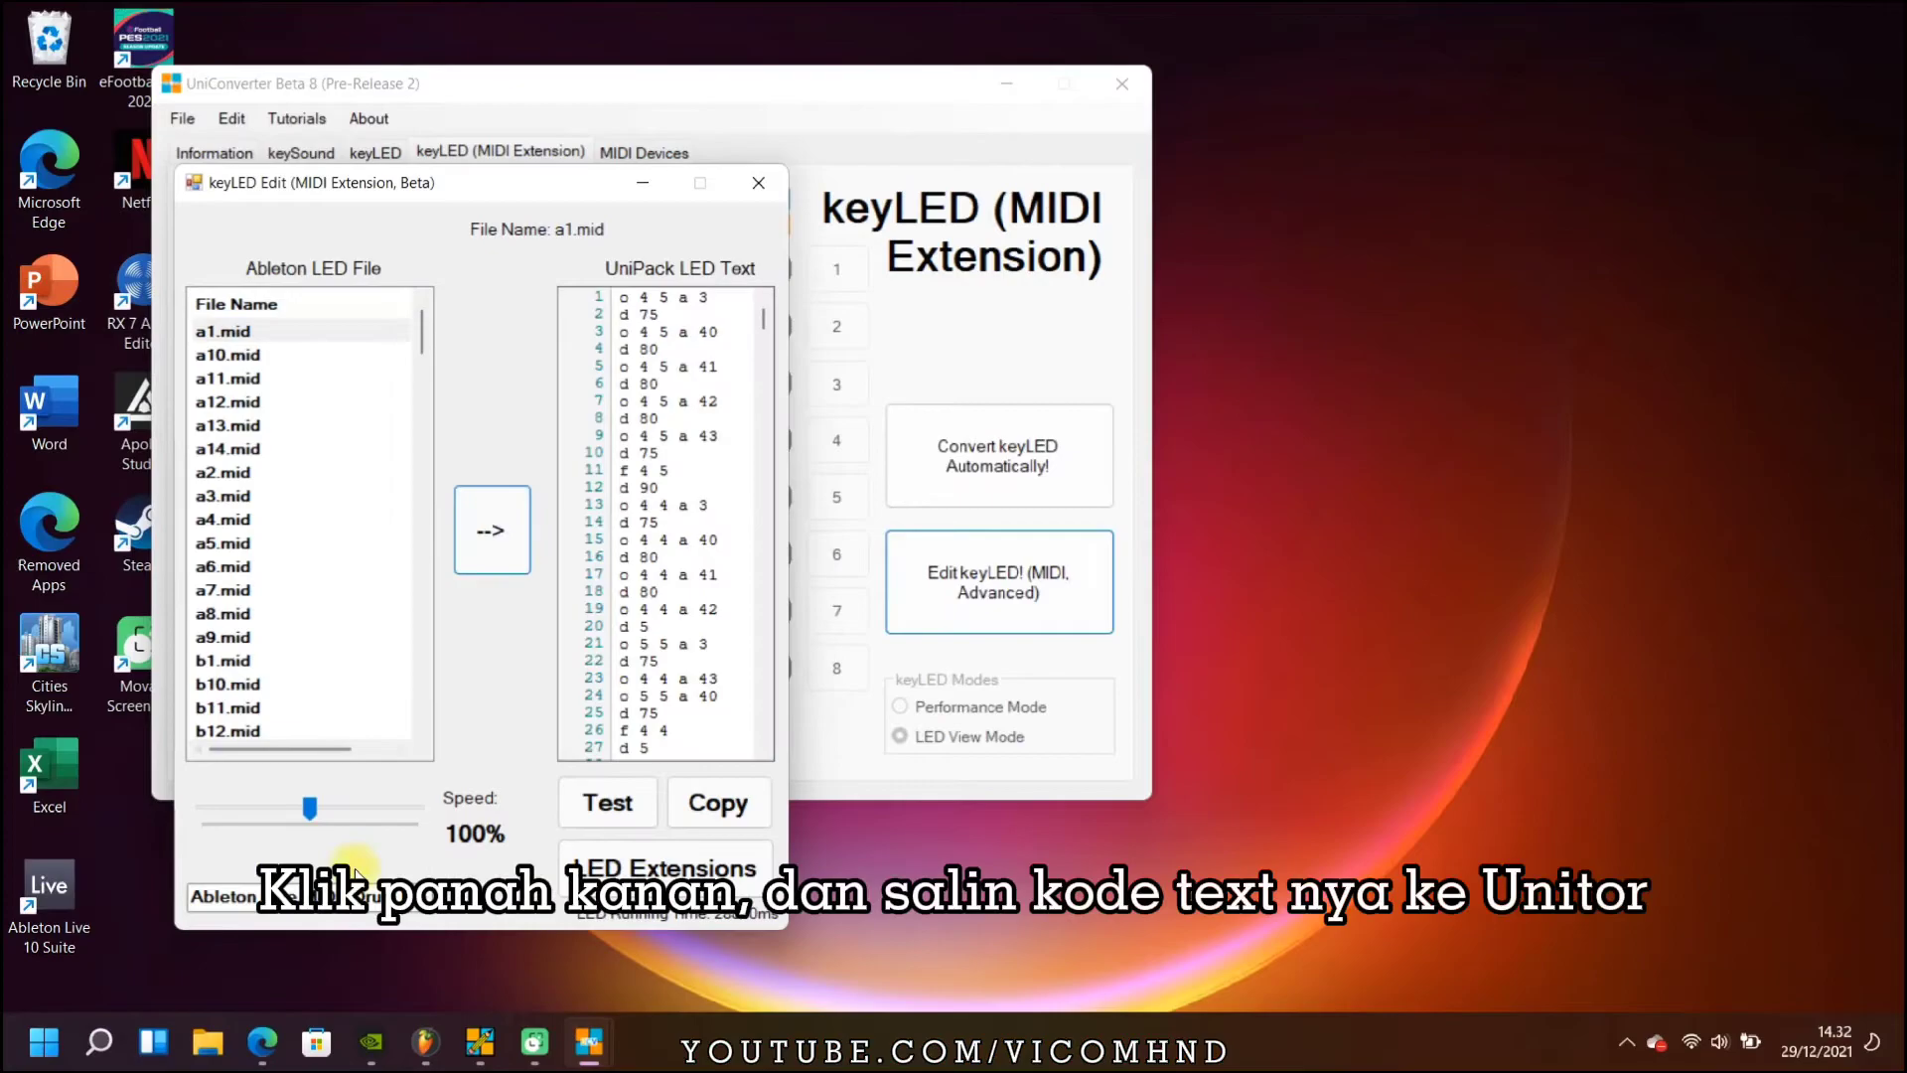
- Switch to Unitor, turn on LED editing and add an LED entry to the chain 1 button at X 4, Y 5
left_click(483, 1041)
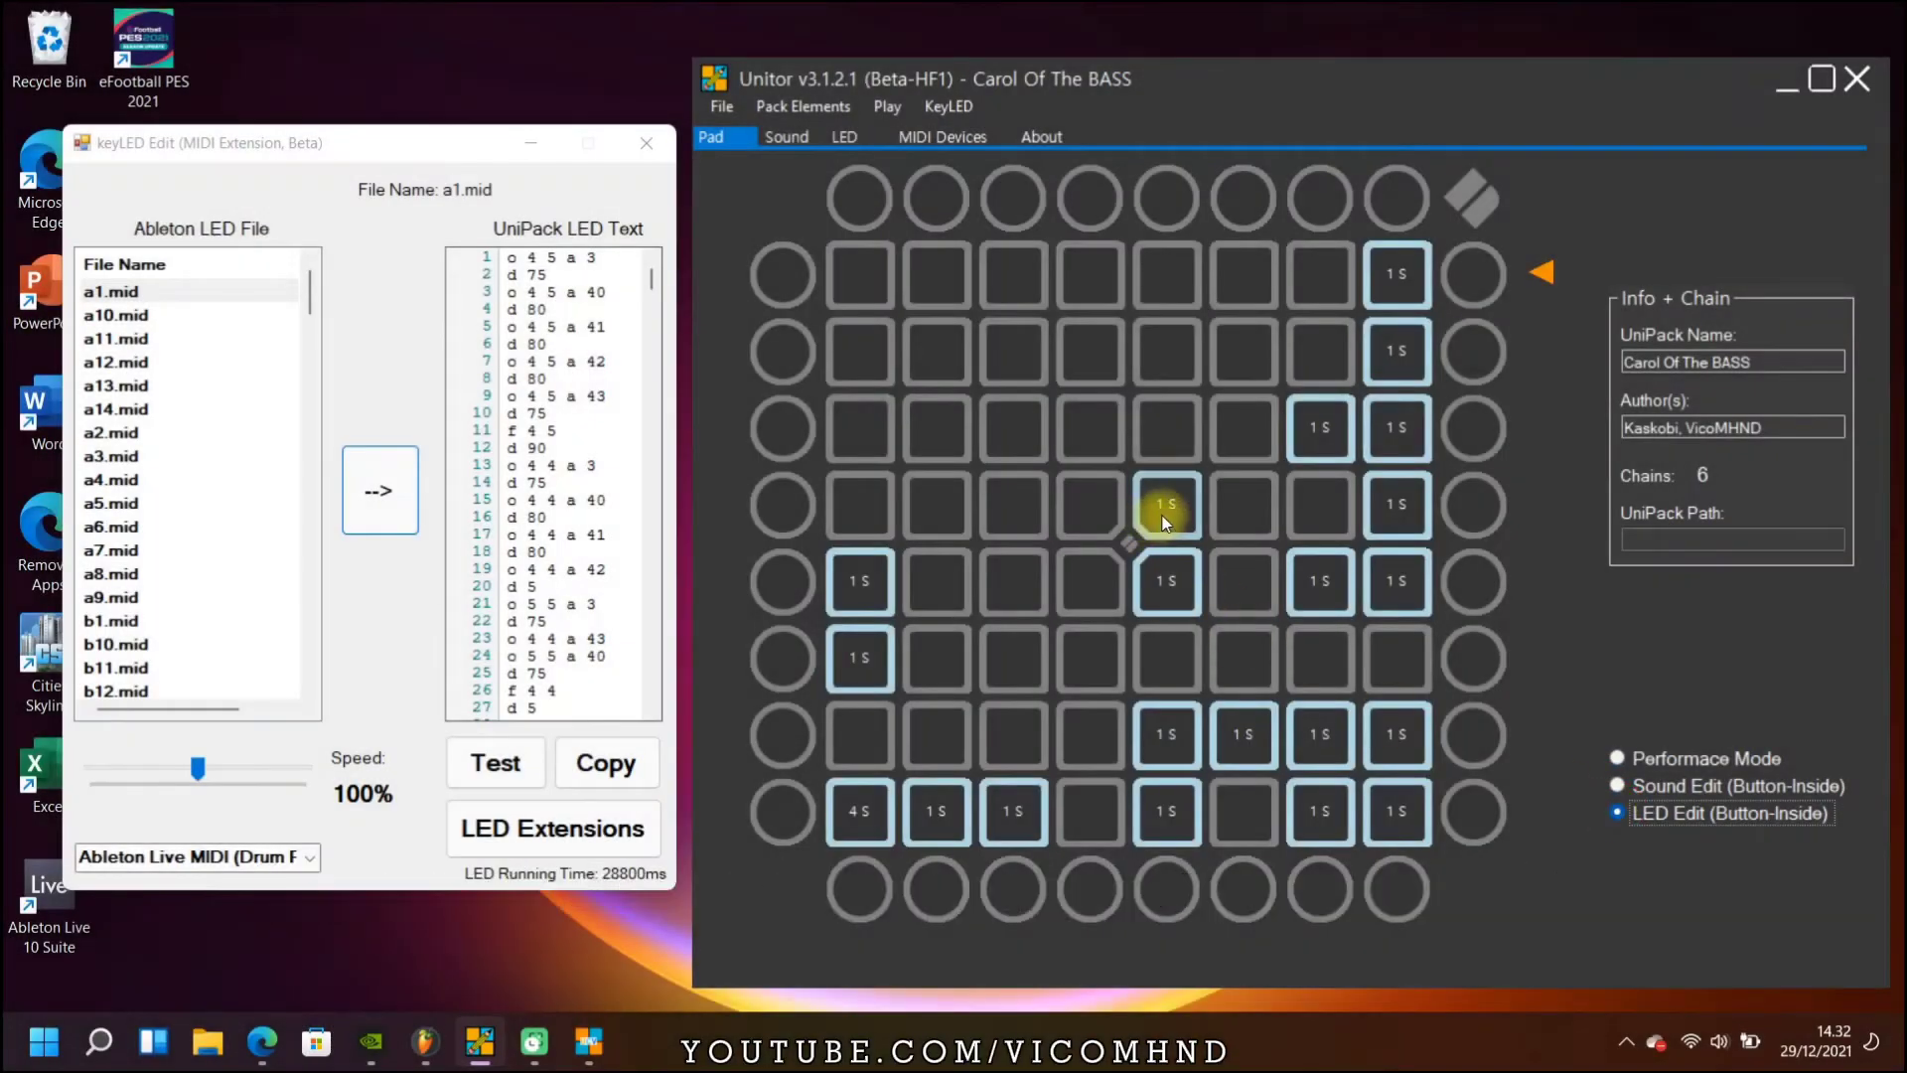
left_click(1165, 523)
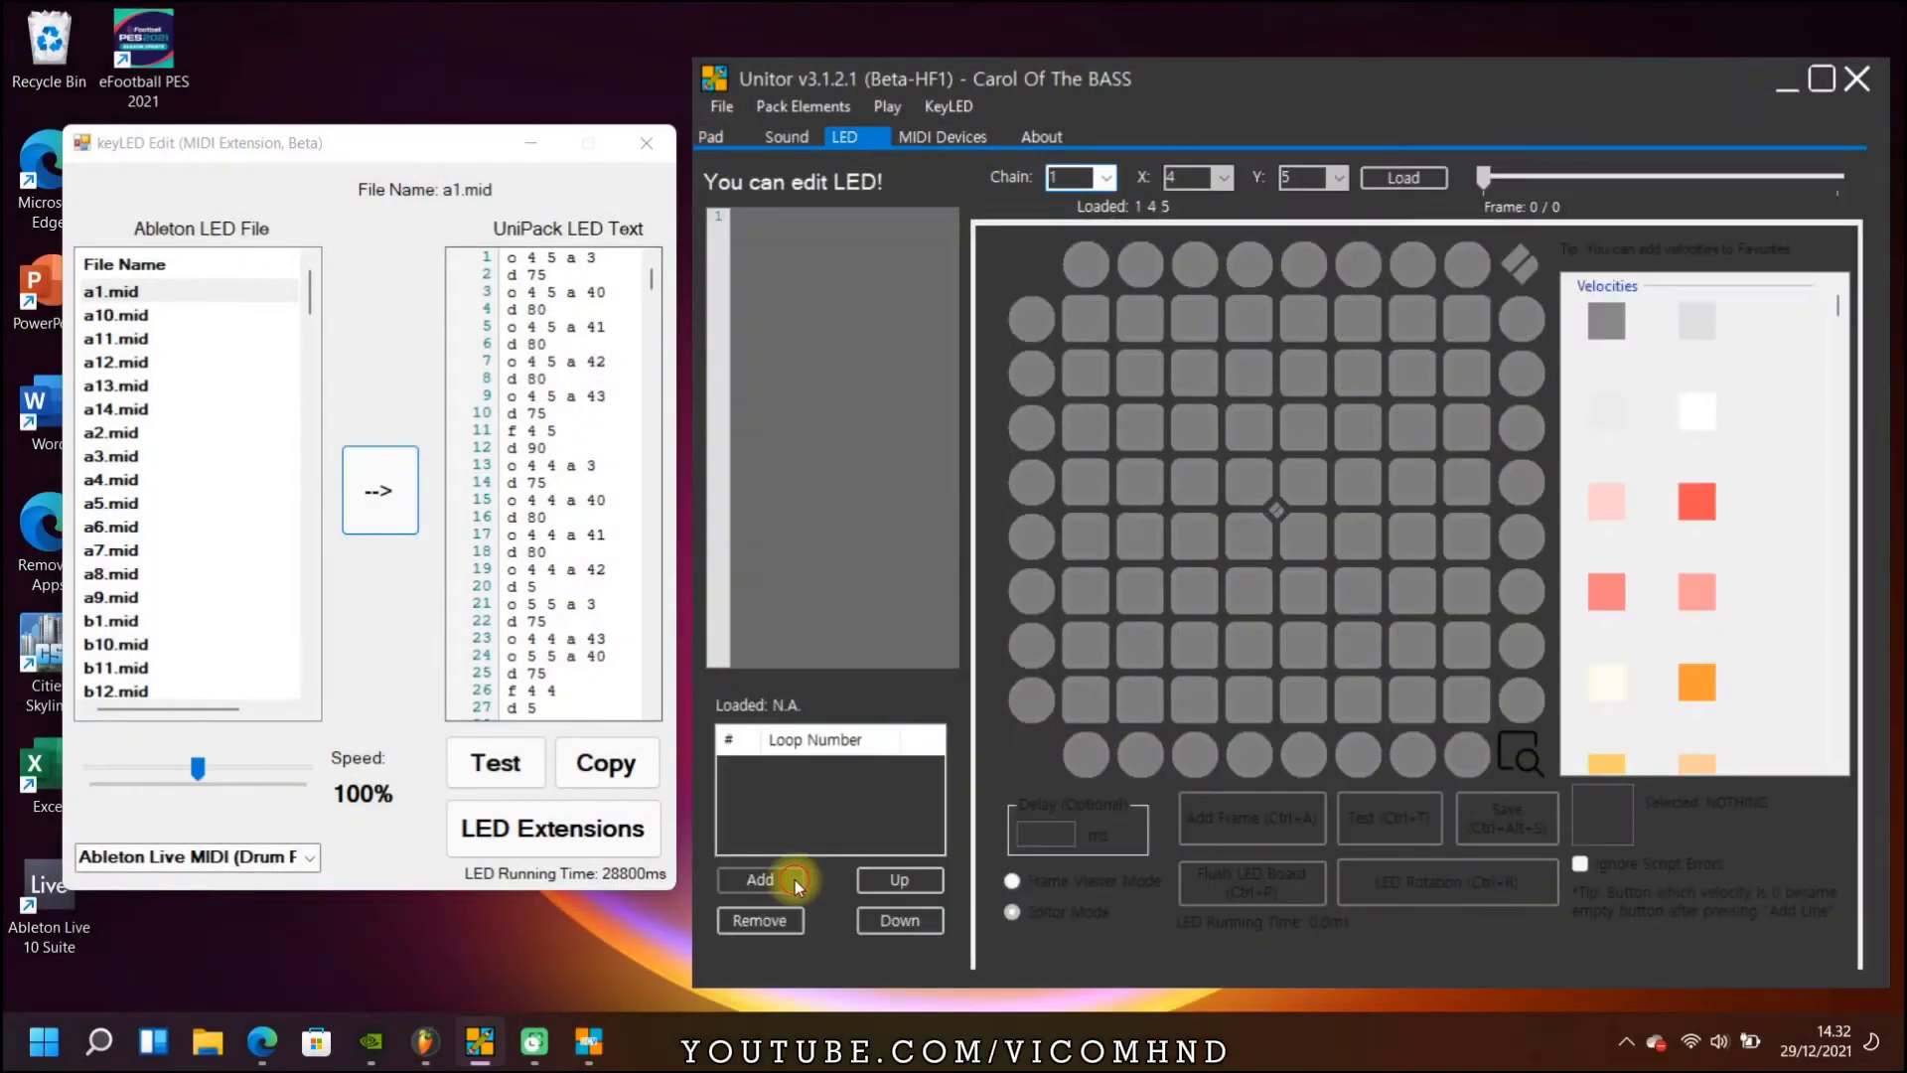
- Set the LED speed of a1.mid to 75% and copy its whole LED text into the button at X 4, Y 5
left_click_drag(195, 770, 170, 773)
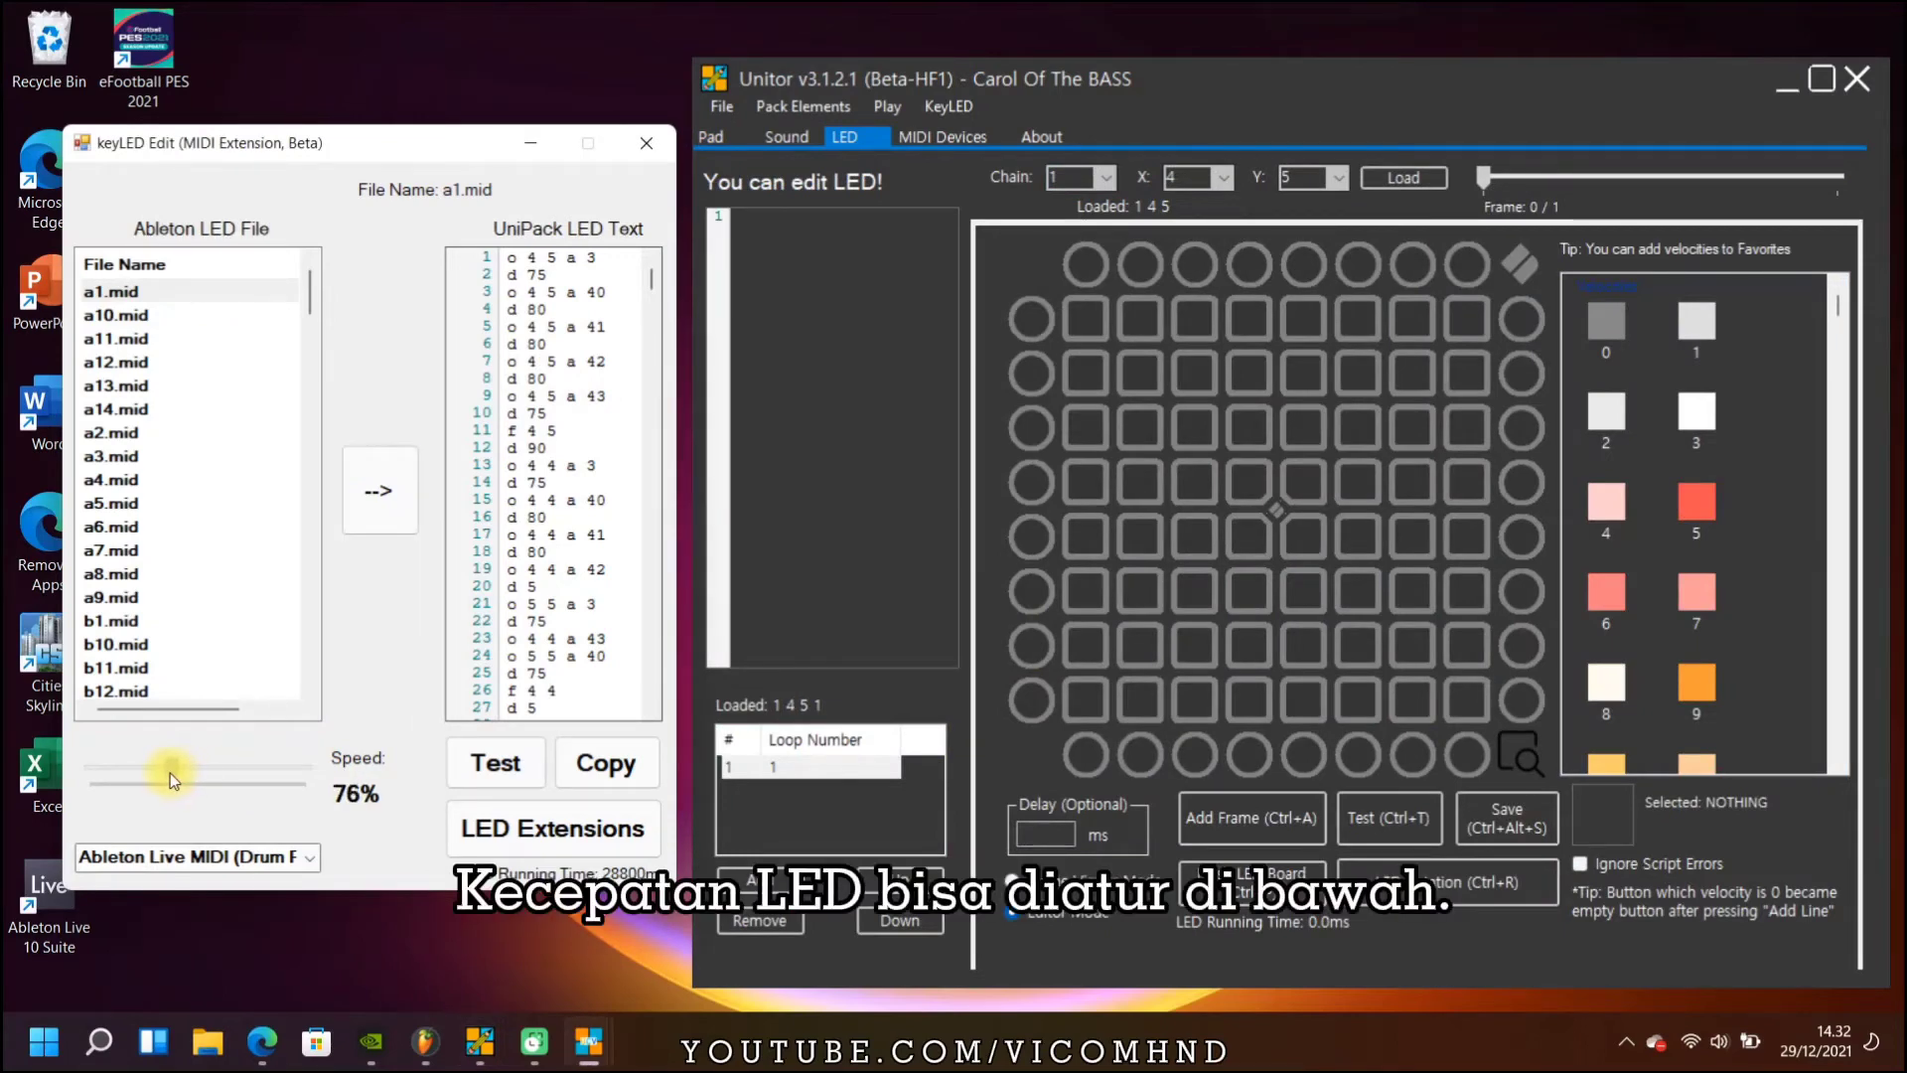
left_click_drag(170, 772, 169, 773)
left_click(587, 672)
key("ctrl+a")
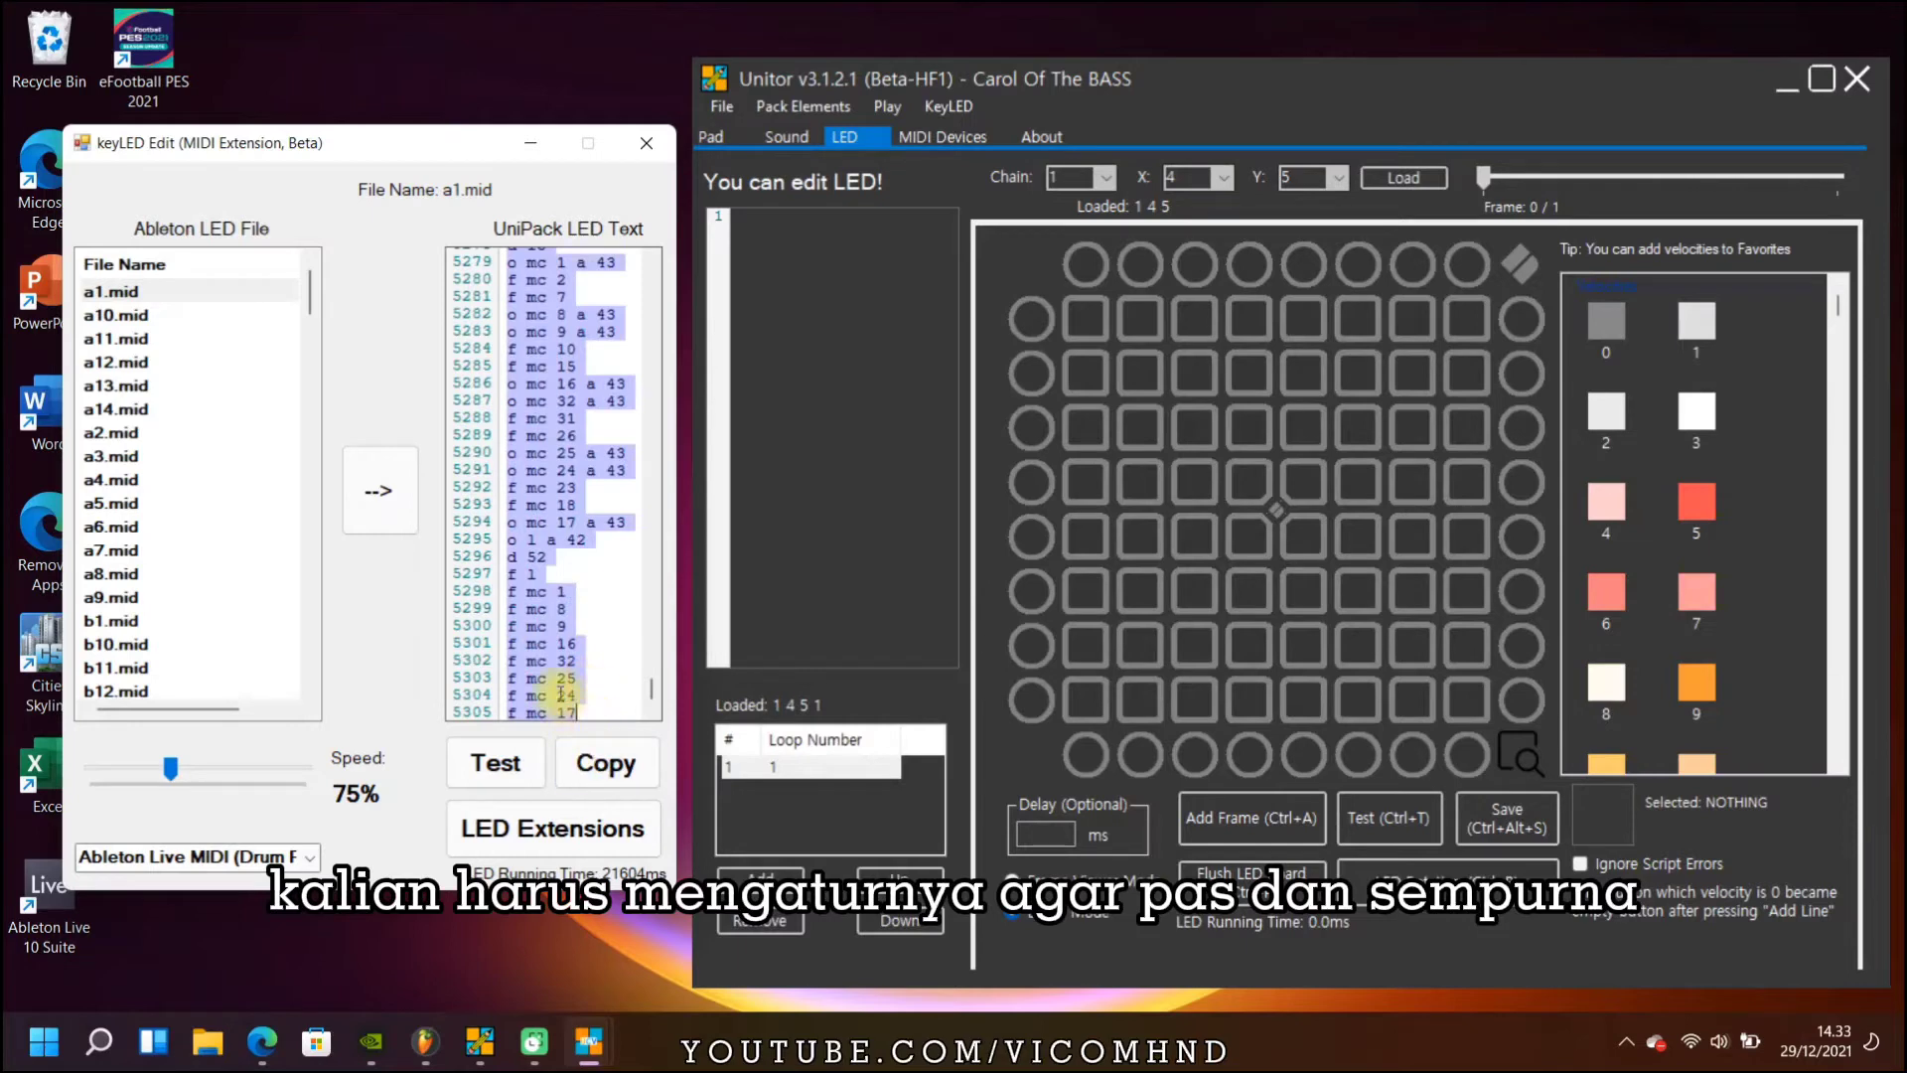
left_click(606, 762)
left_click(854, 484)
key("ctrl+v")
left_click(1484, 837)
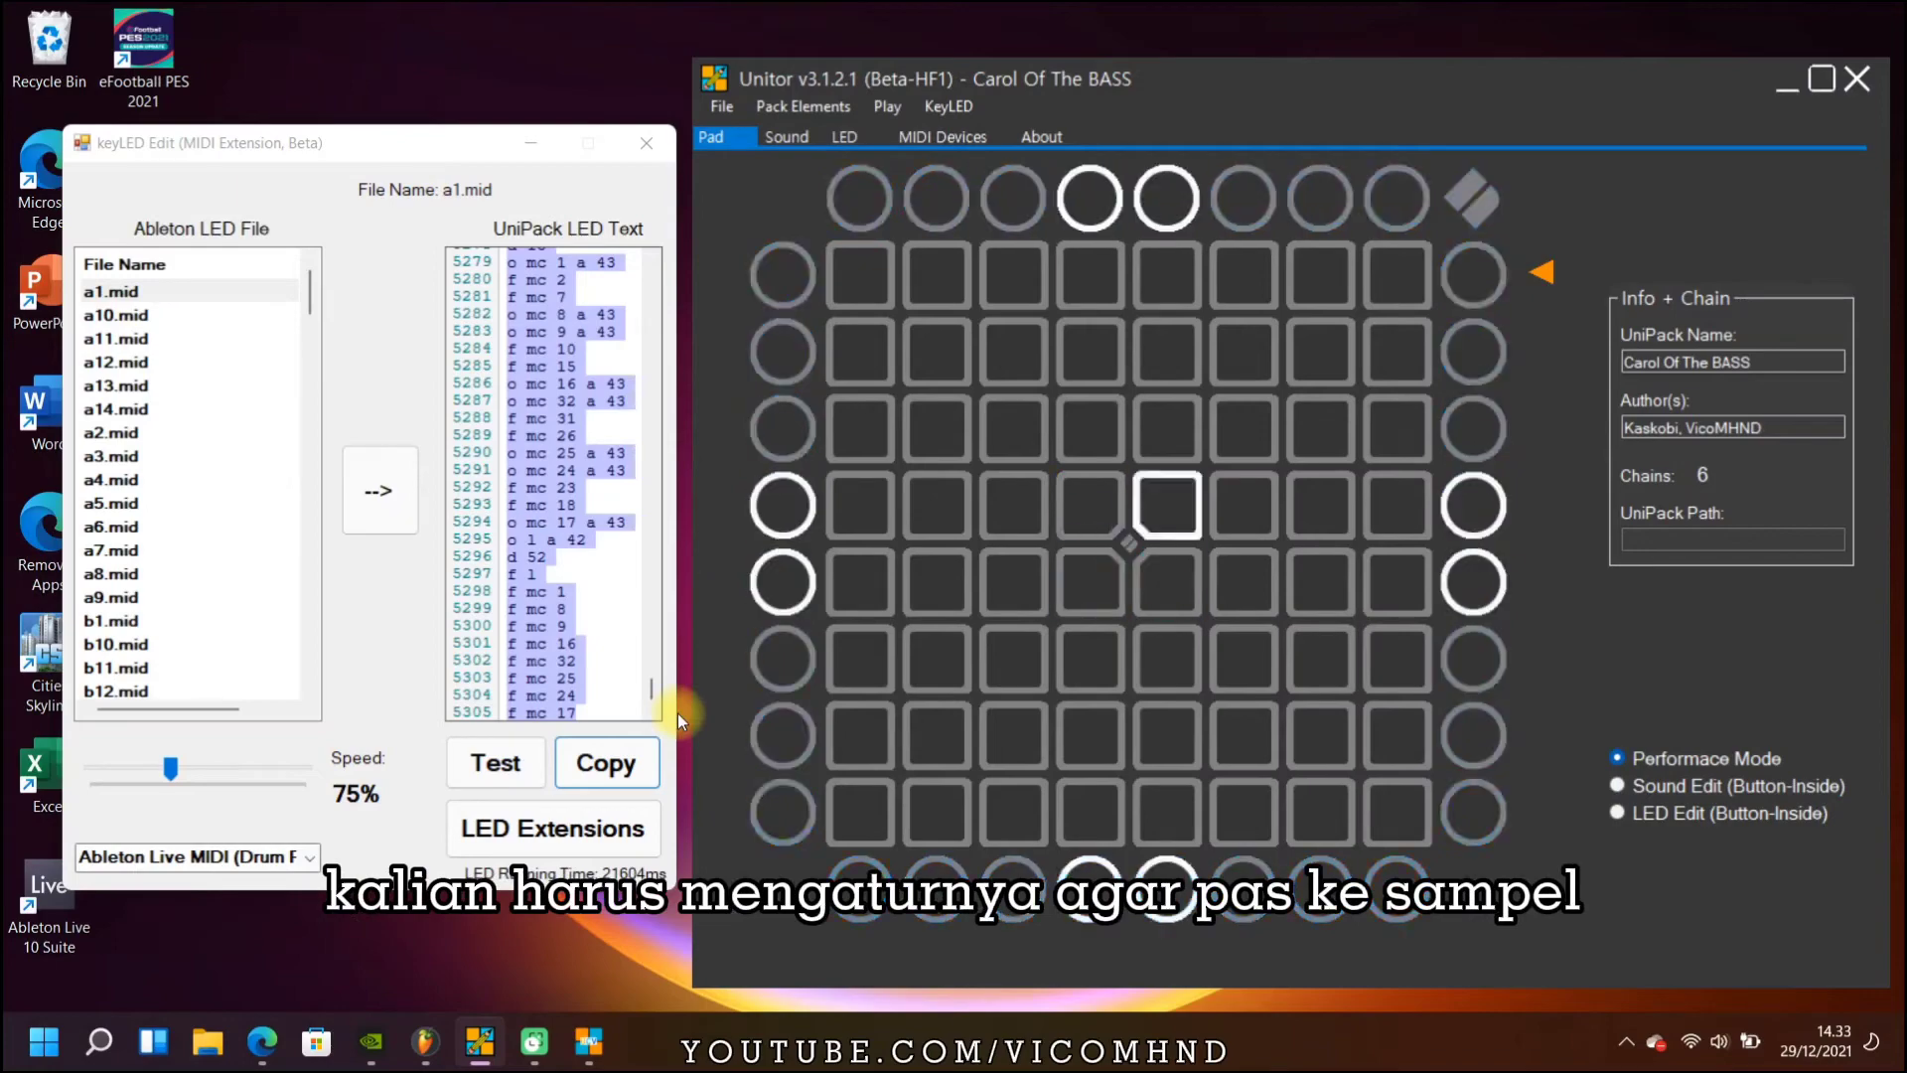
- Raise the LED speed of a1.mid and replace the LED text of the button at X 4, Y 5 with the retimed version
left_click_drag(170, 769, 189, 772)
left_click(1617, 811)
left_click(910, 595)
key("ctrl+a")
key("ctrl+v")
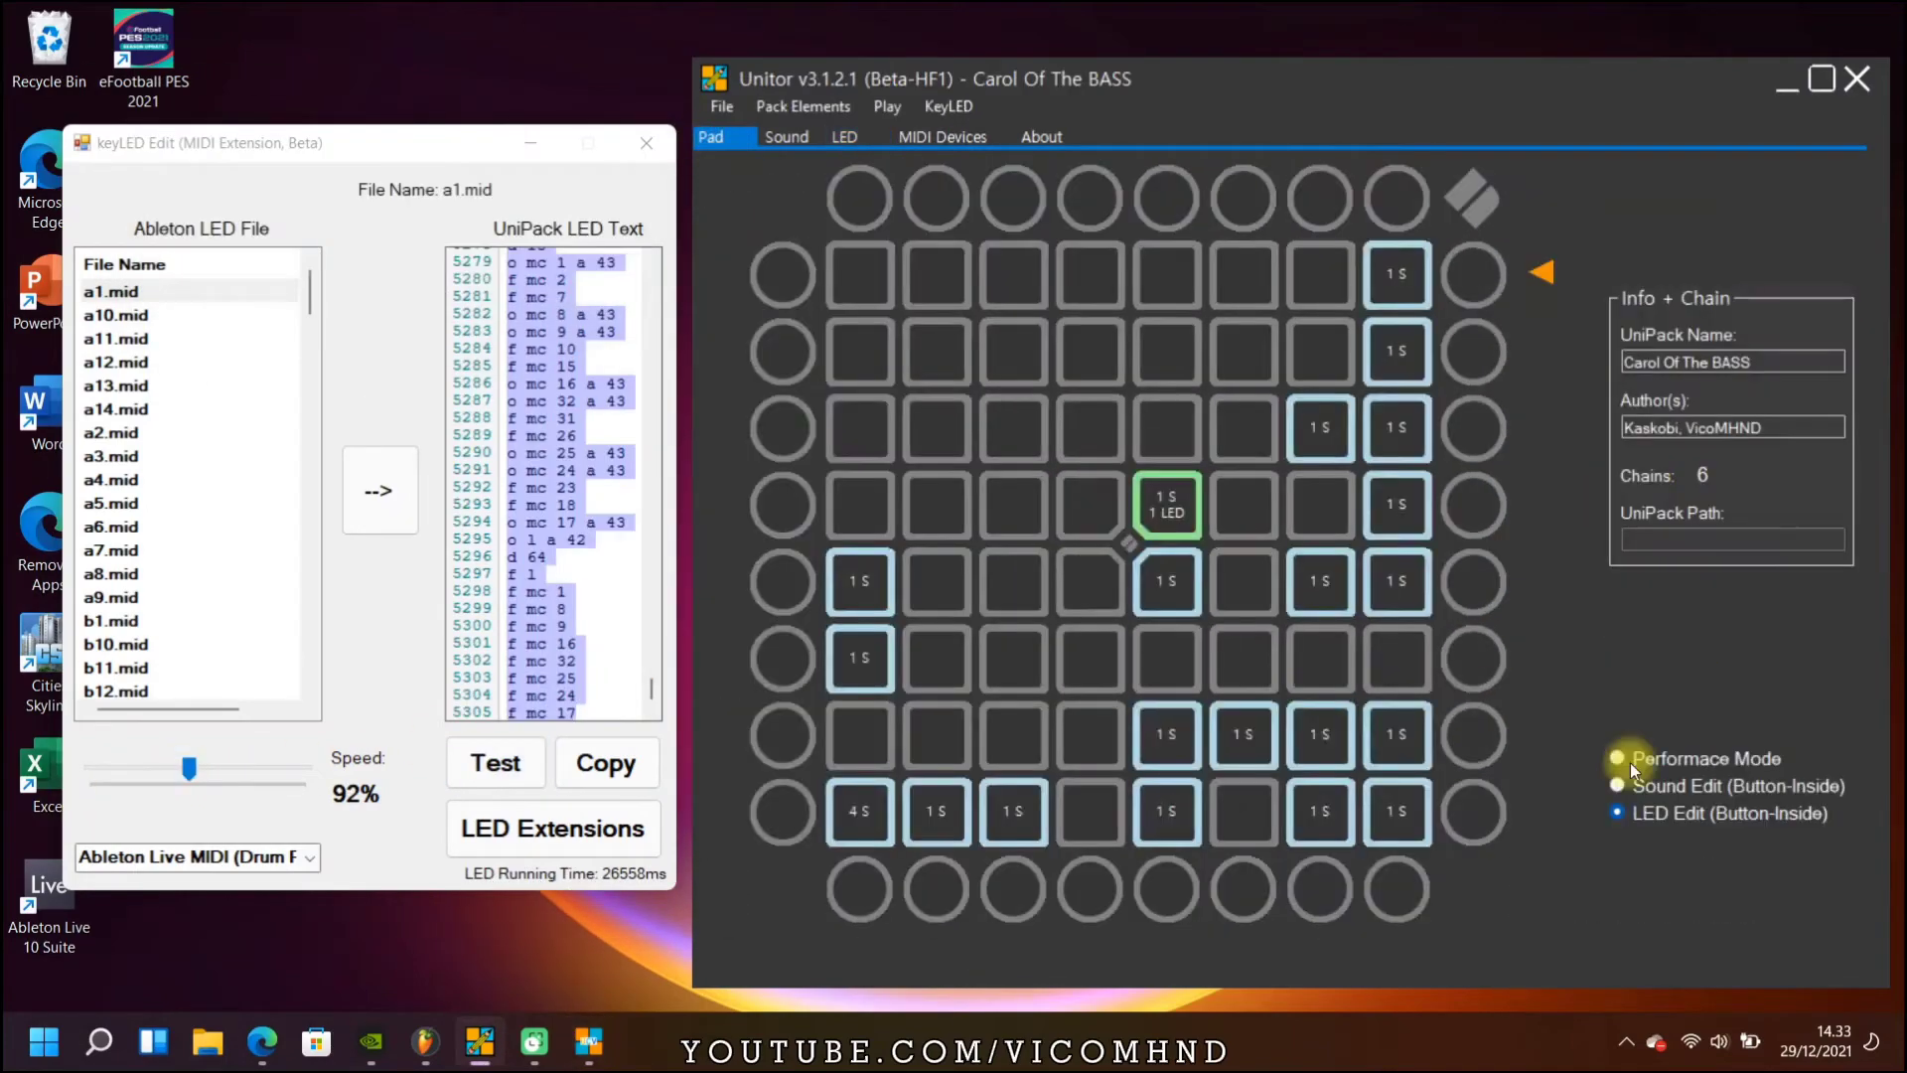
left_click(1626, 766)
- Lower the LED speed to 66%, replace the LED text of the X 4, Y 5 button and play that pad
left_click_drag(189, 769, 160, 771)
key("ctrl+a")
key("BackSpace")
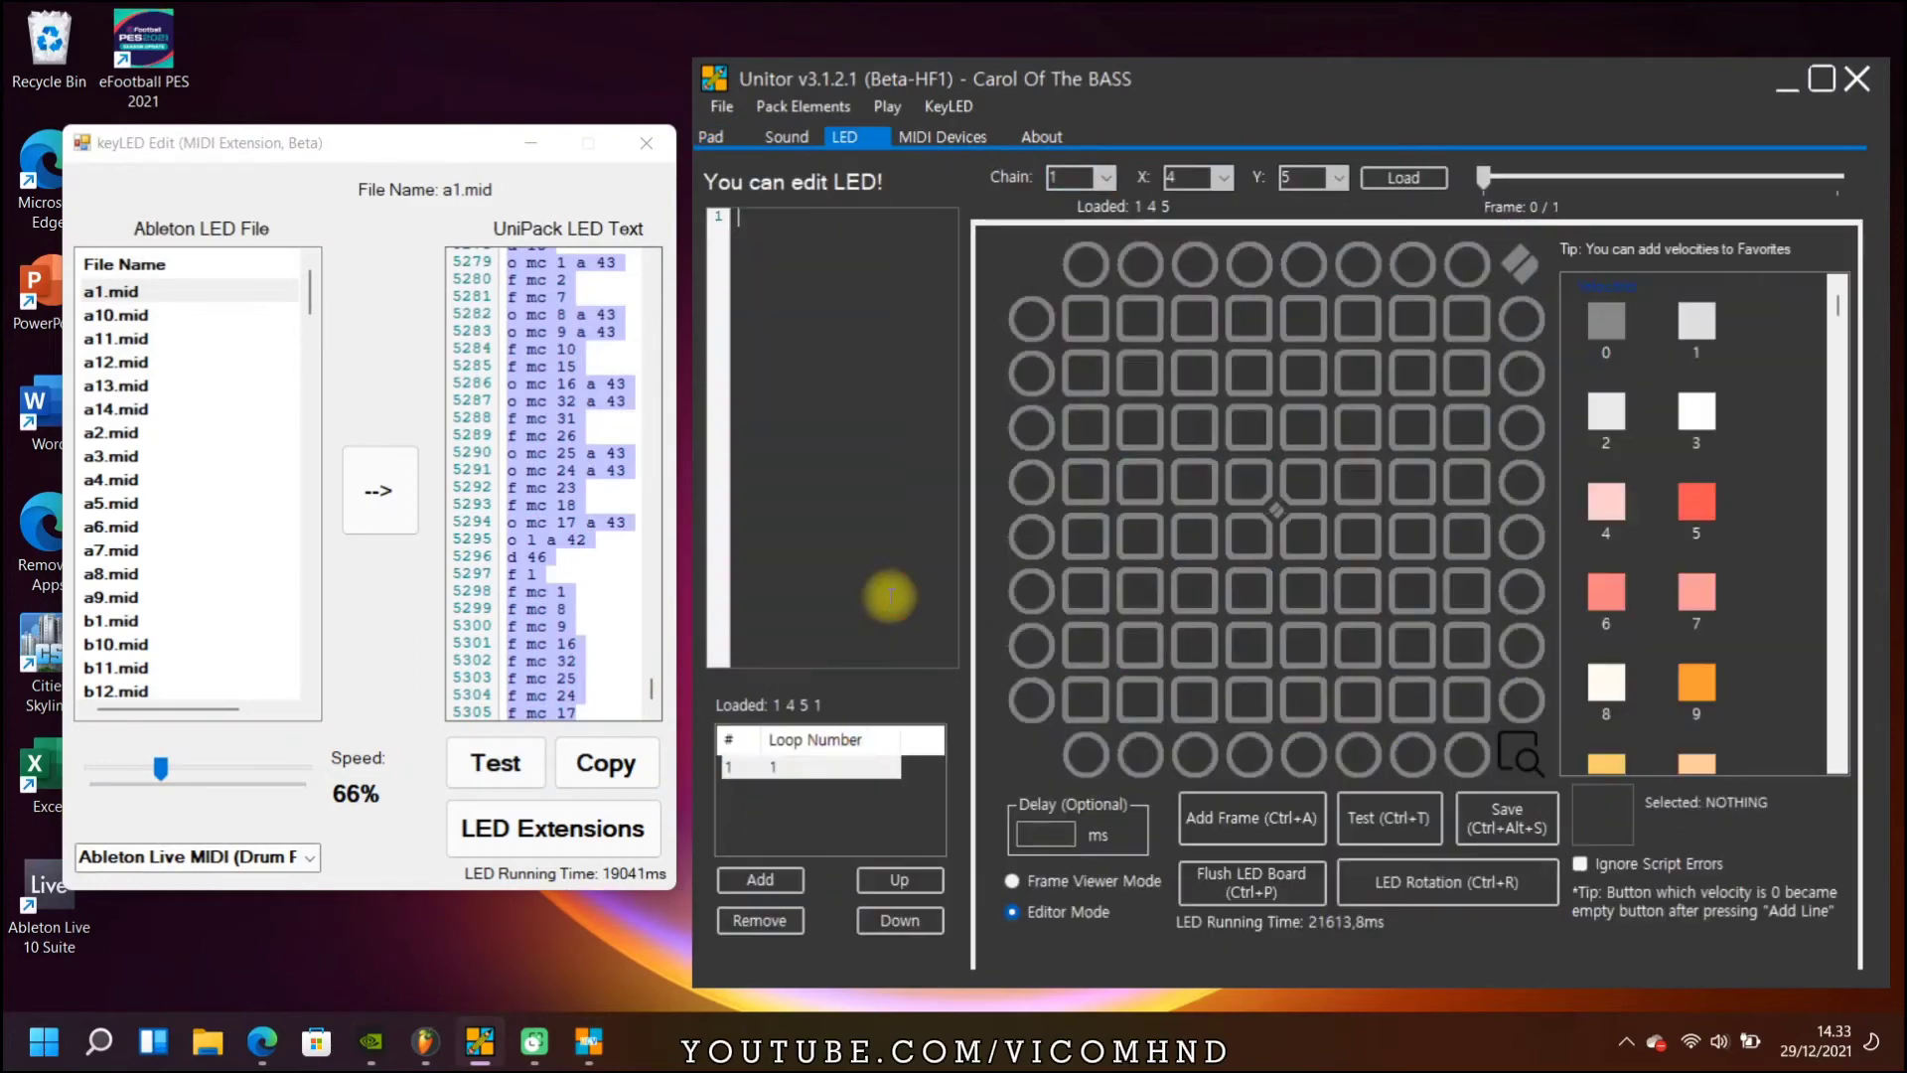
key("ctrl+v")
left_click(717, 139)
left_click(1171, 510)
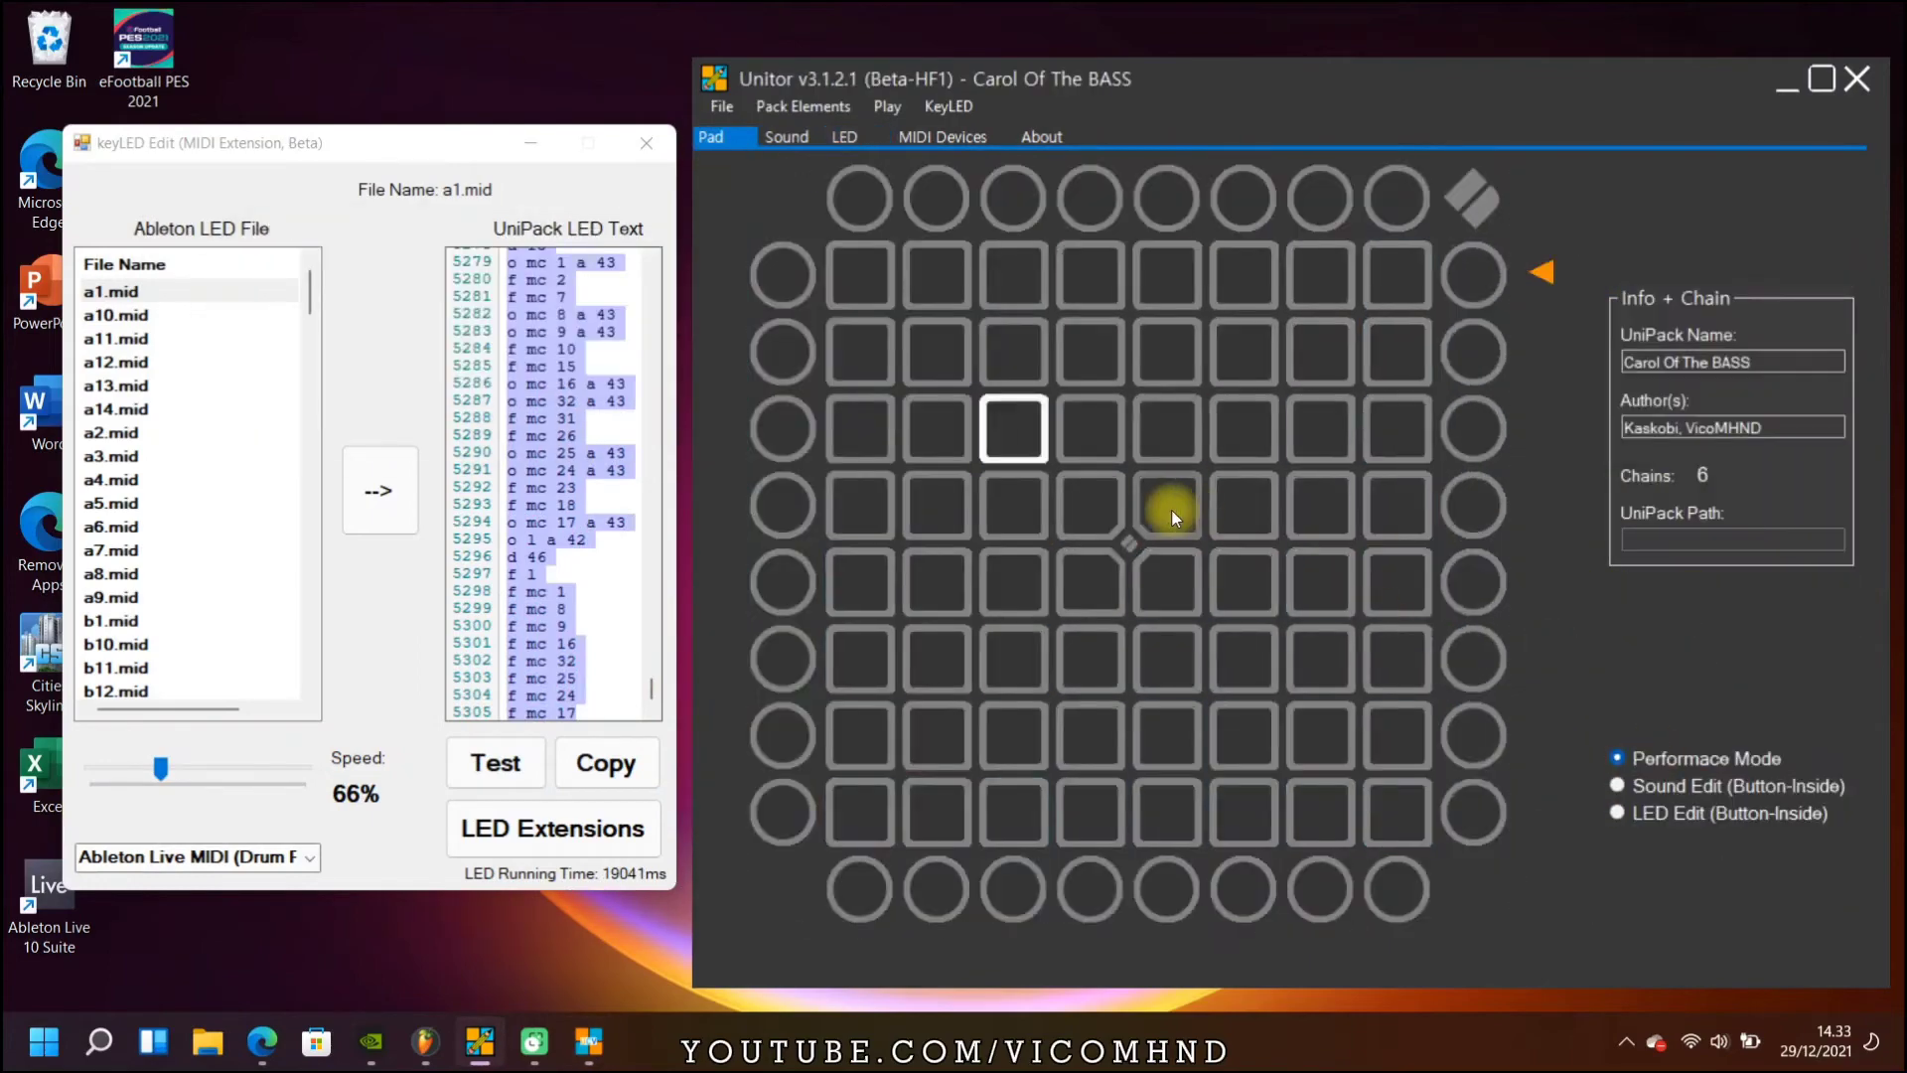
- Test the a1.mid LED at 68% speed and set the speed to 59%
left_click_drag(159, 770, 164, 768)
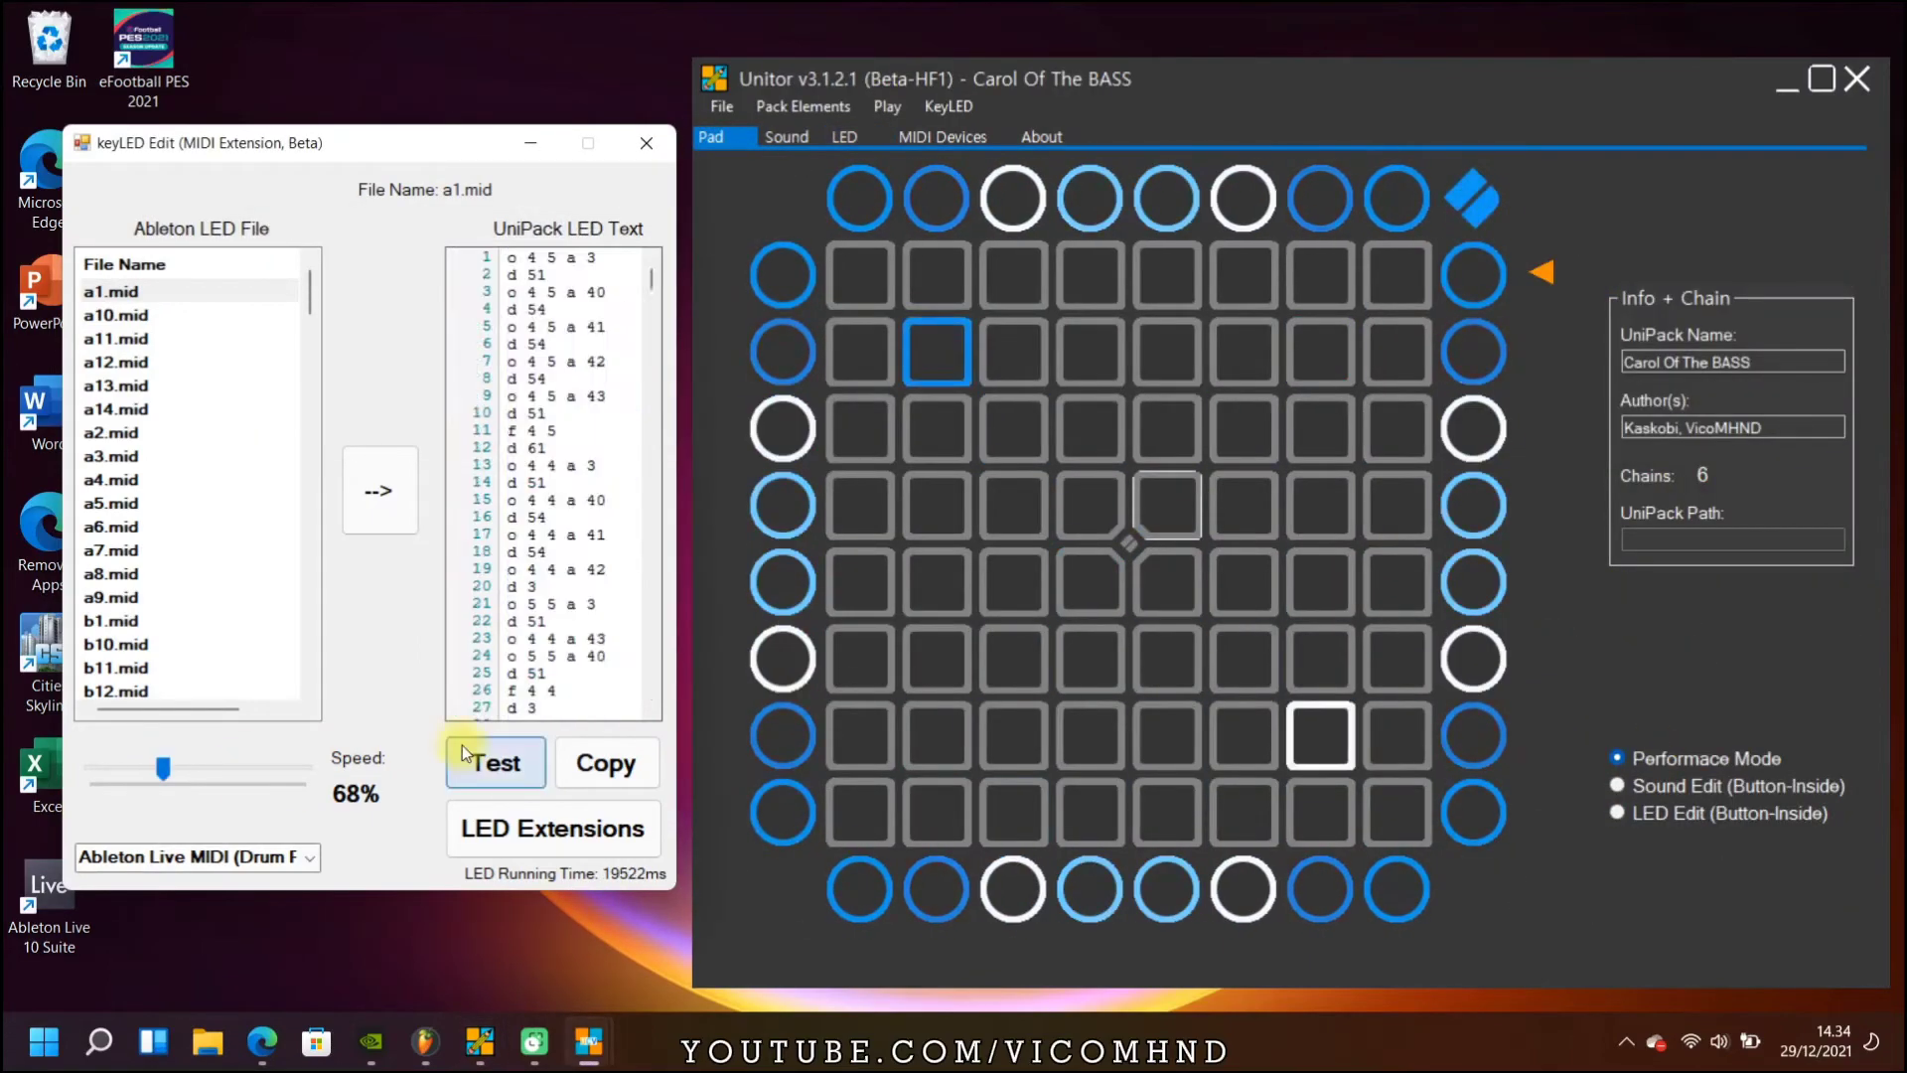
left_click(464, 755)
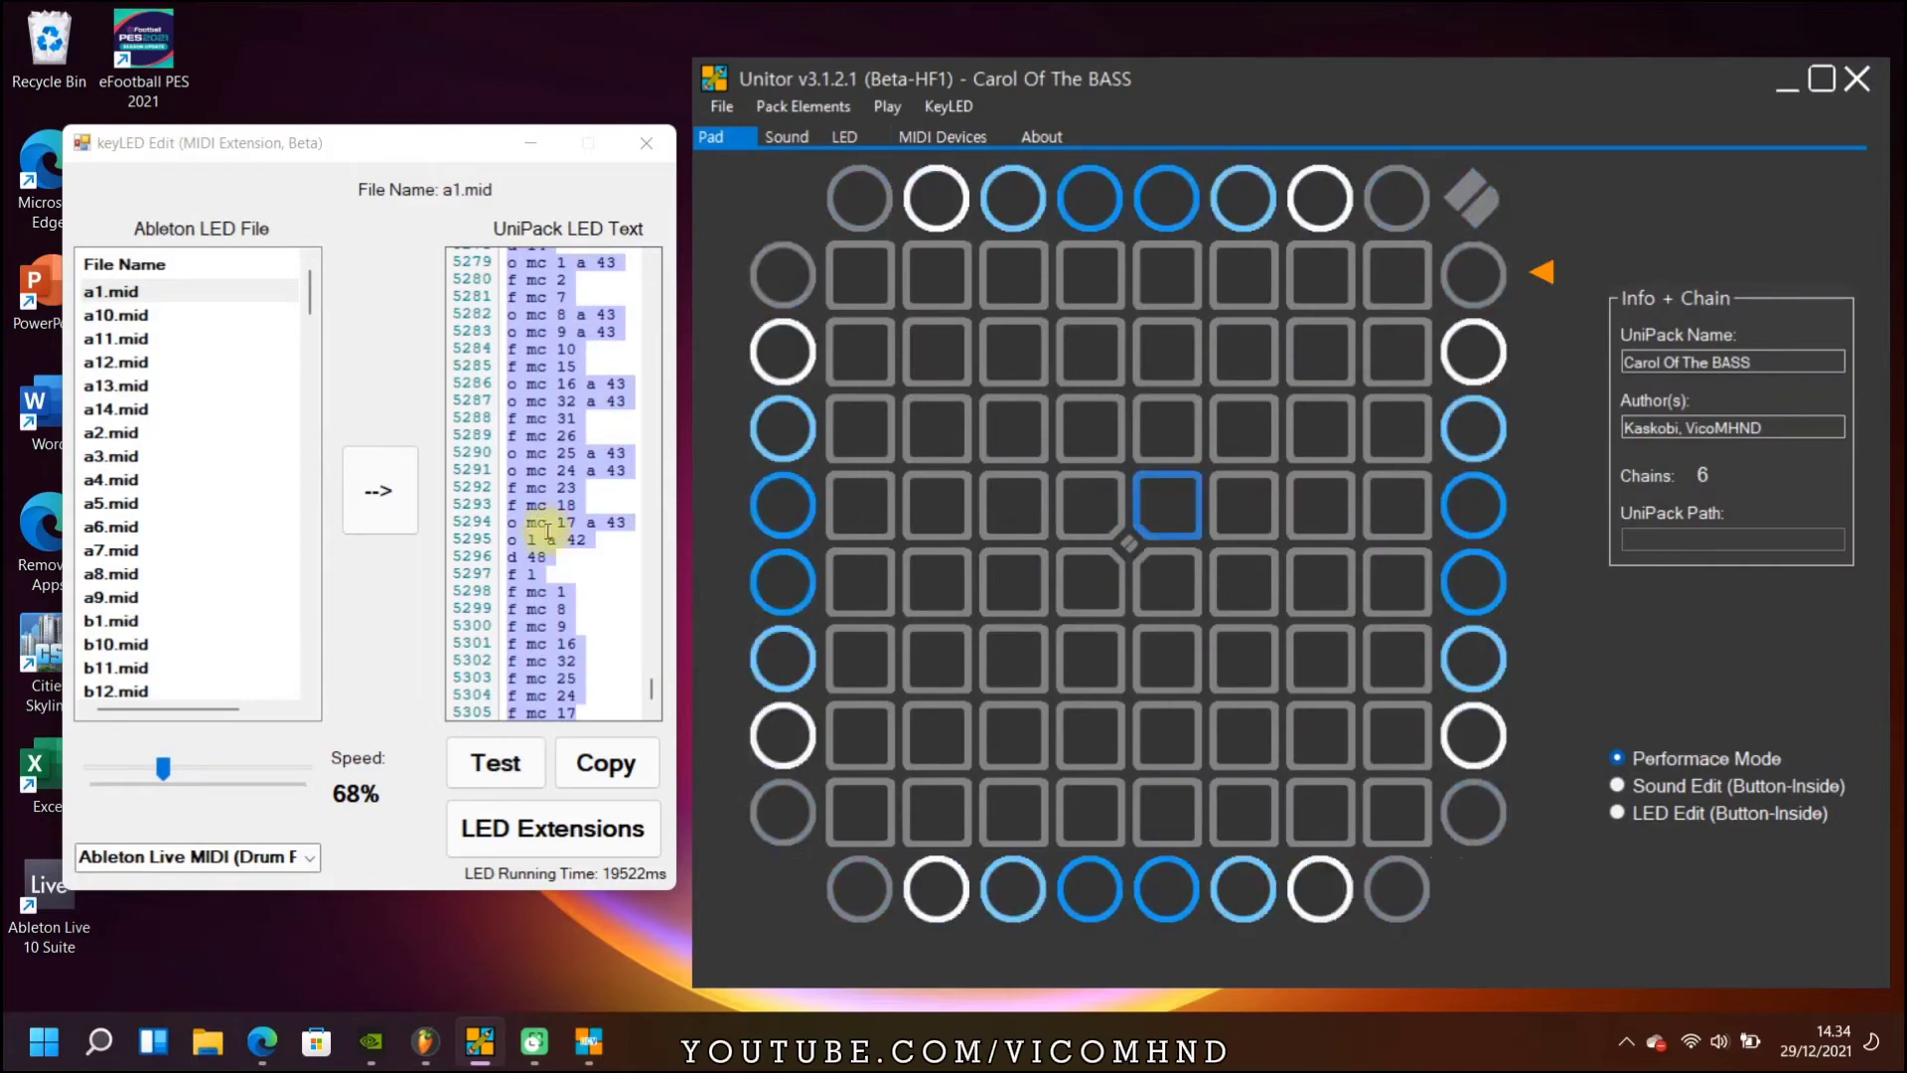
left_click_drag(163, 768, 159, 767)
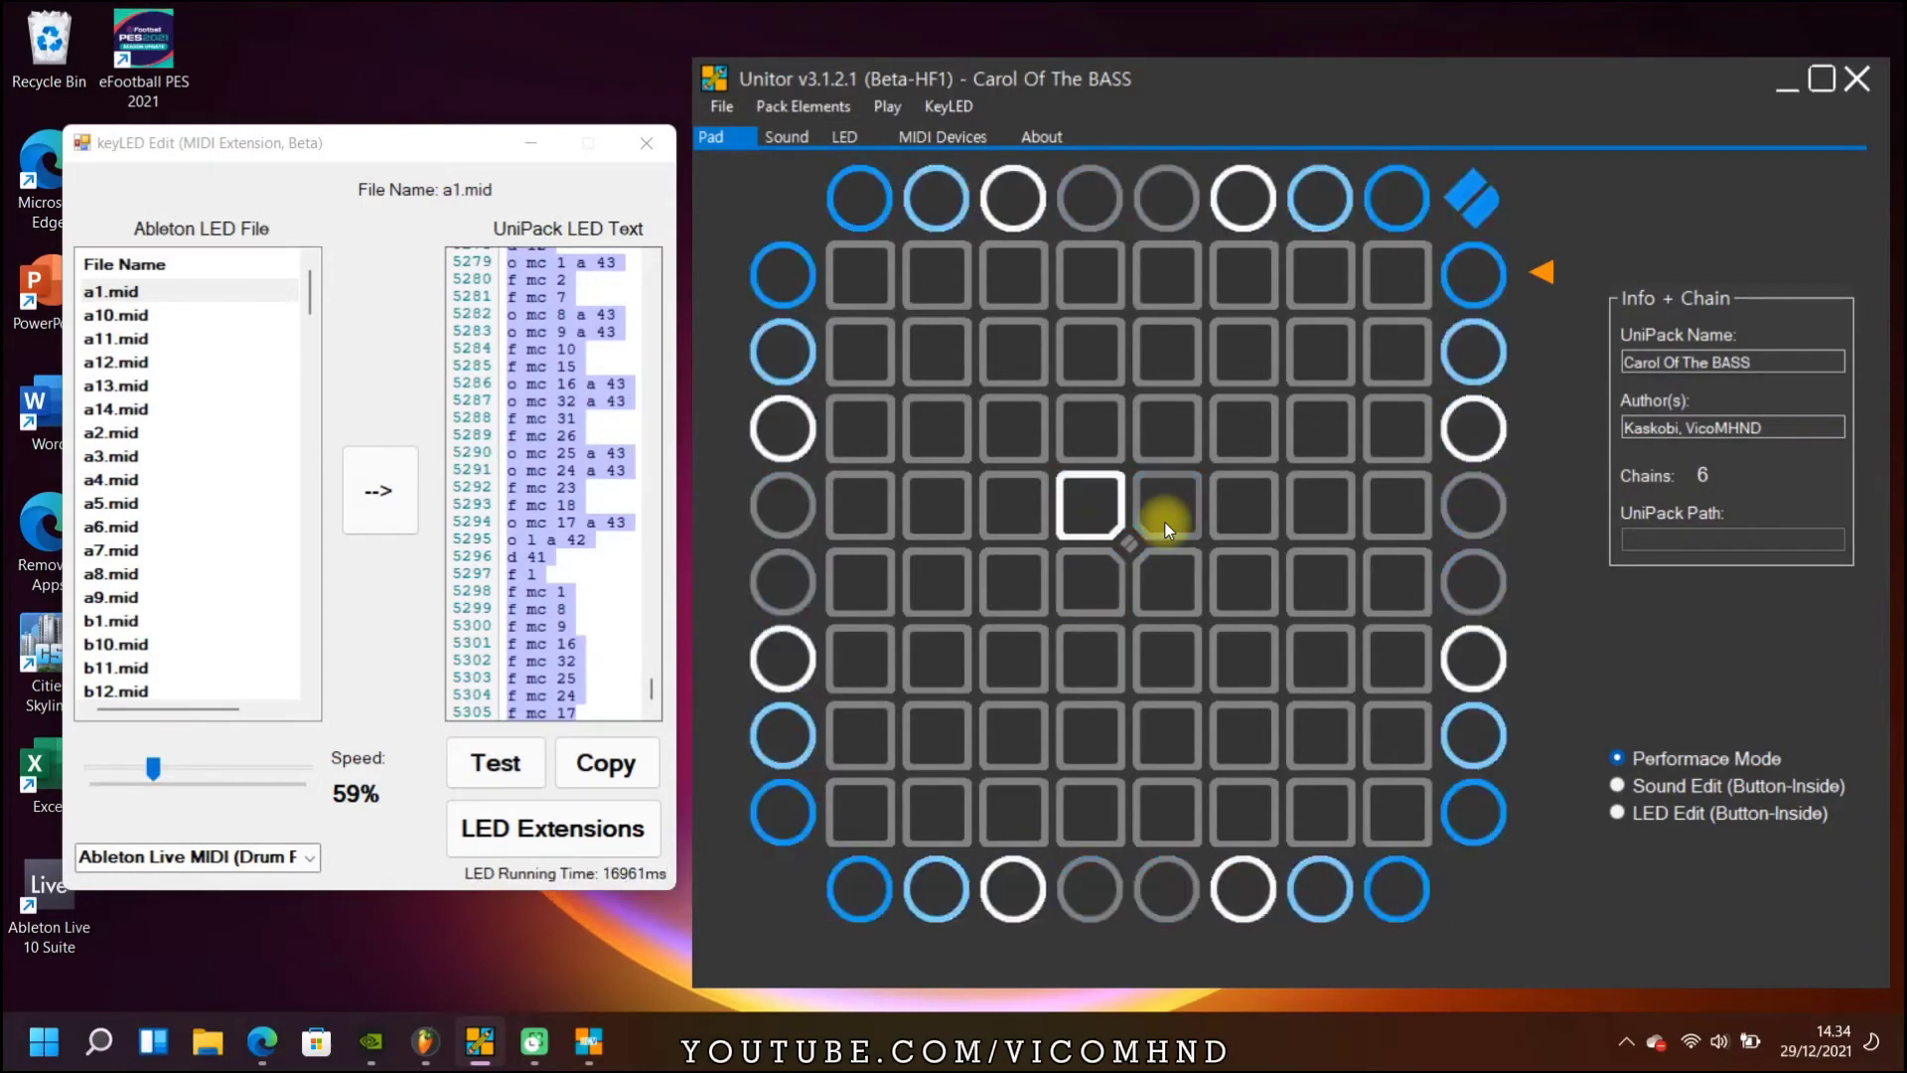
- Convert a2.mid, save its LED text on the chain 1 button at X 5, Y 8 and play that pad
left_click(110, 432)
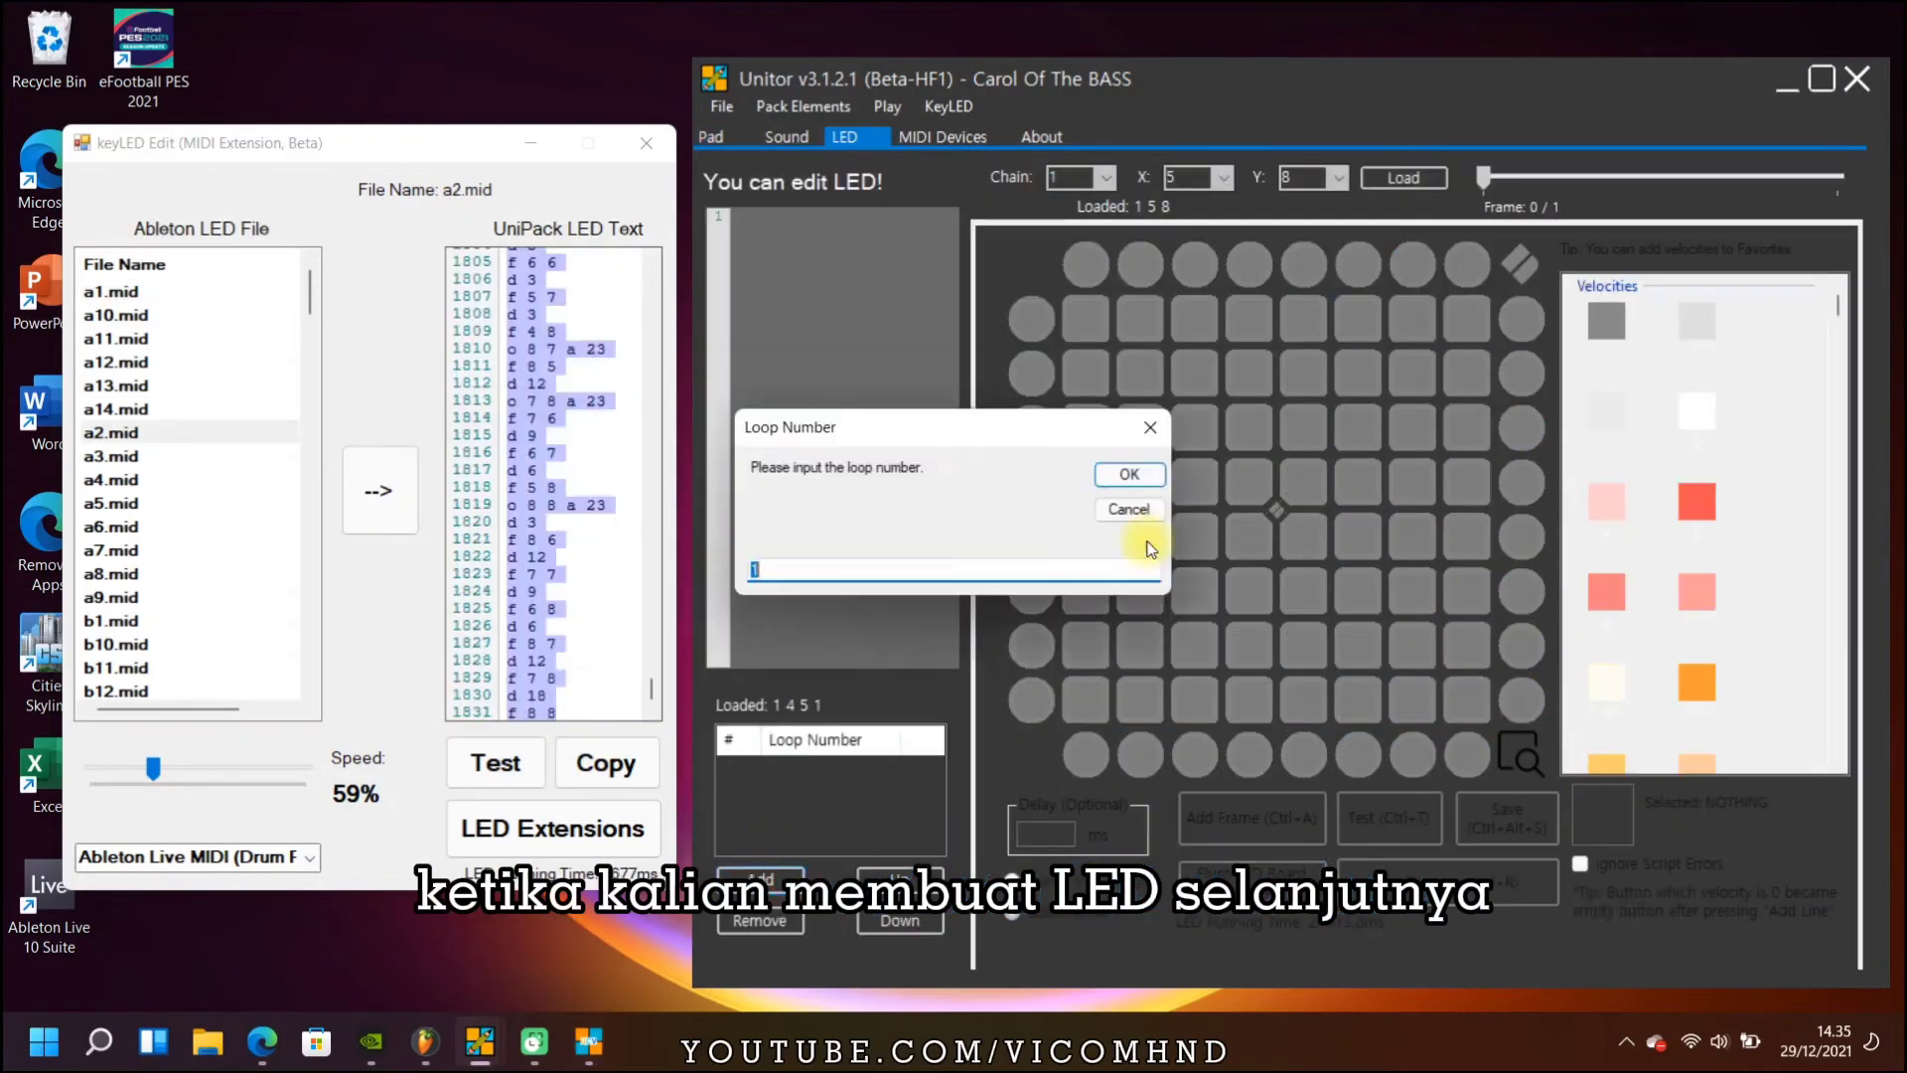
key("Return")
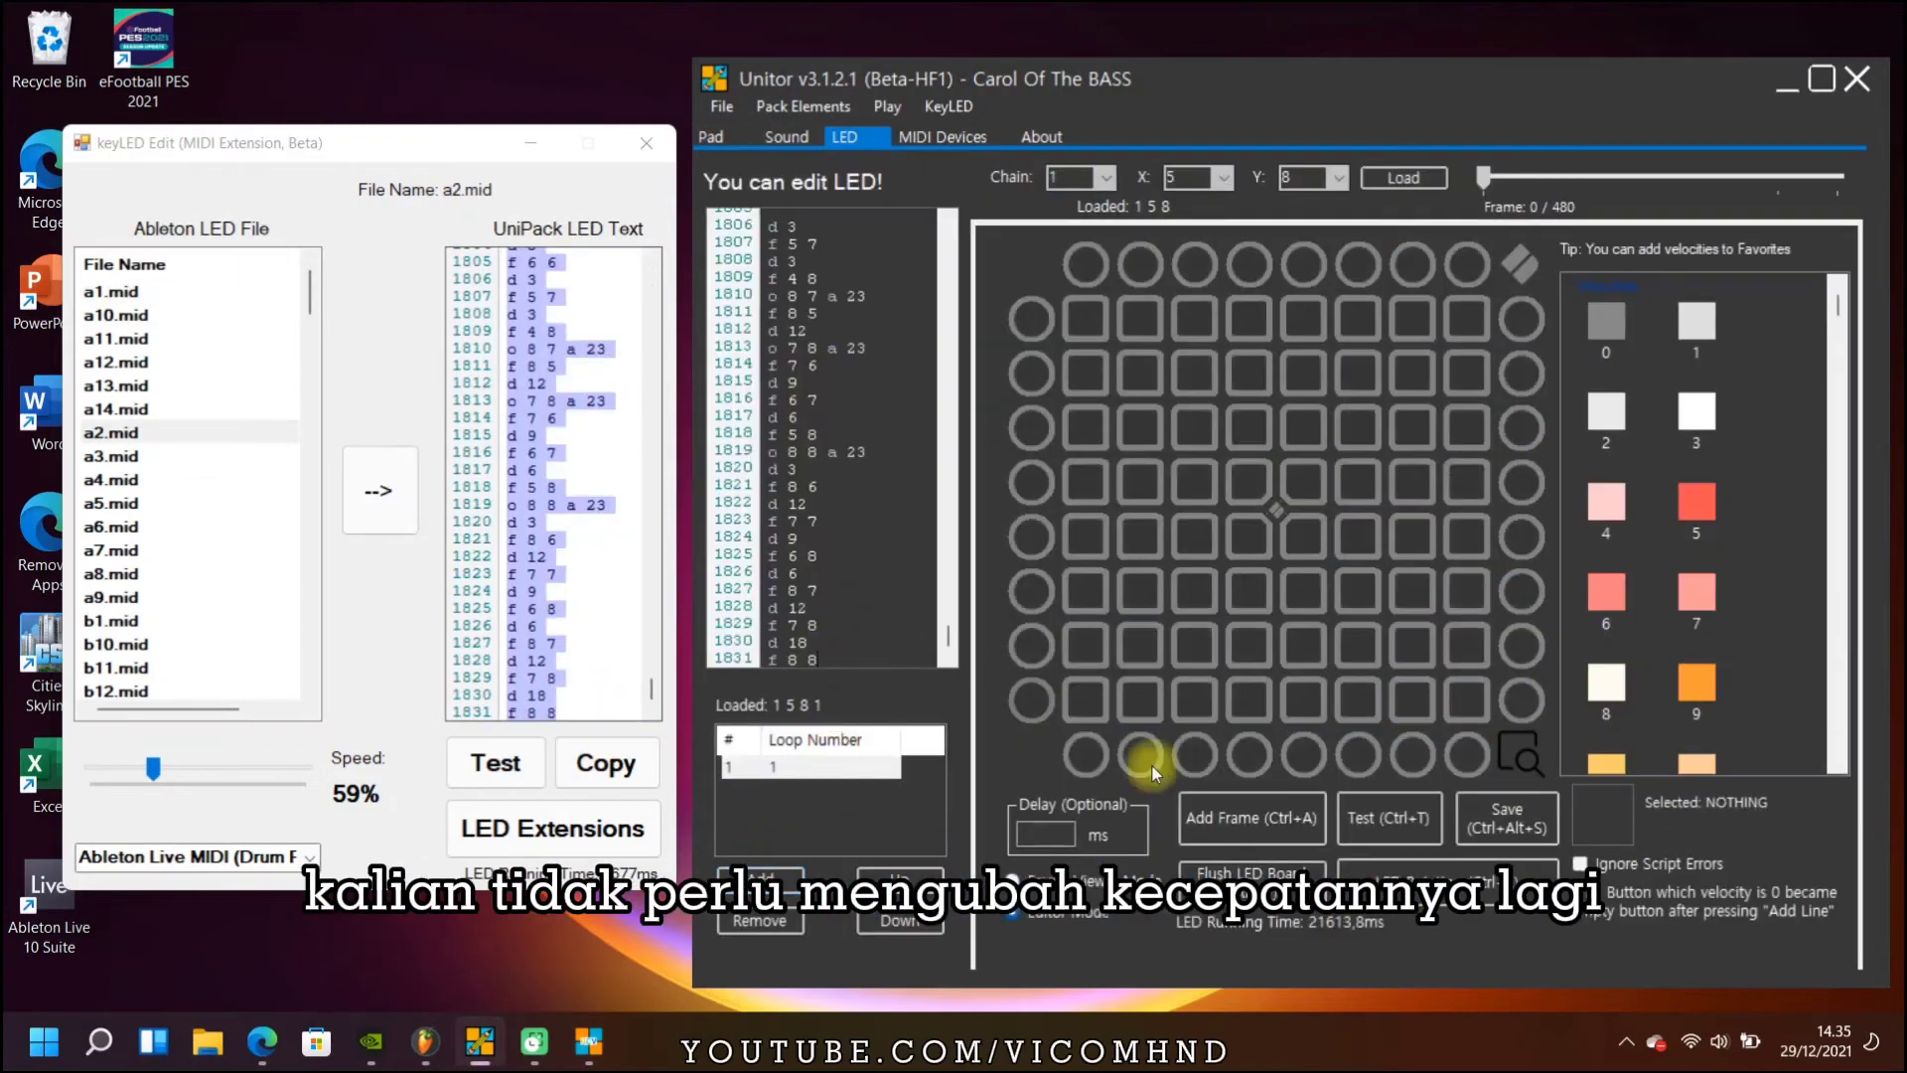
left_click(1410, 834)
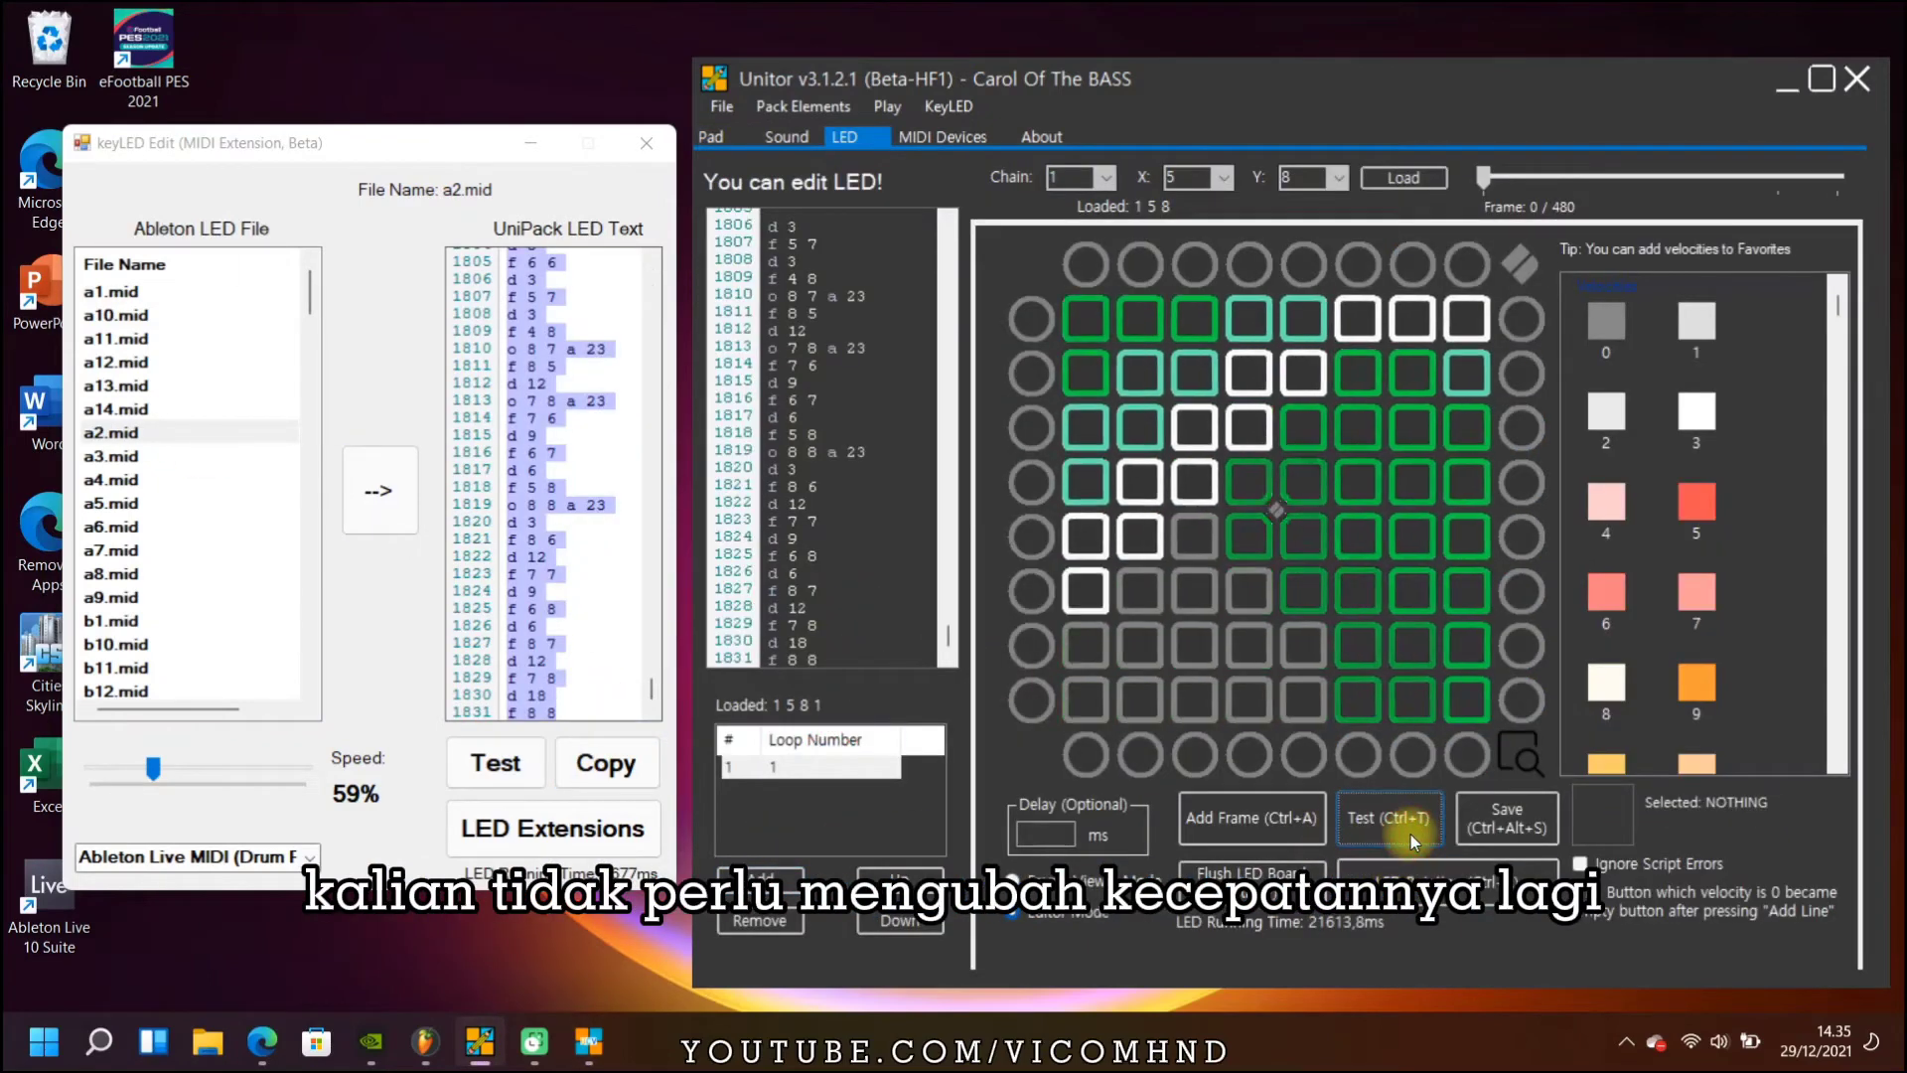
left_click(1489, 826)
left_click(713, 139)
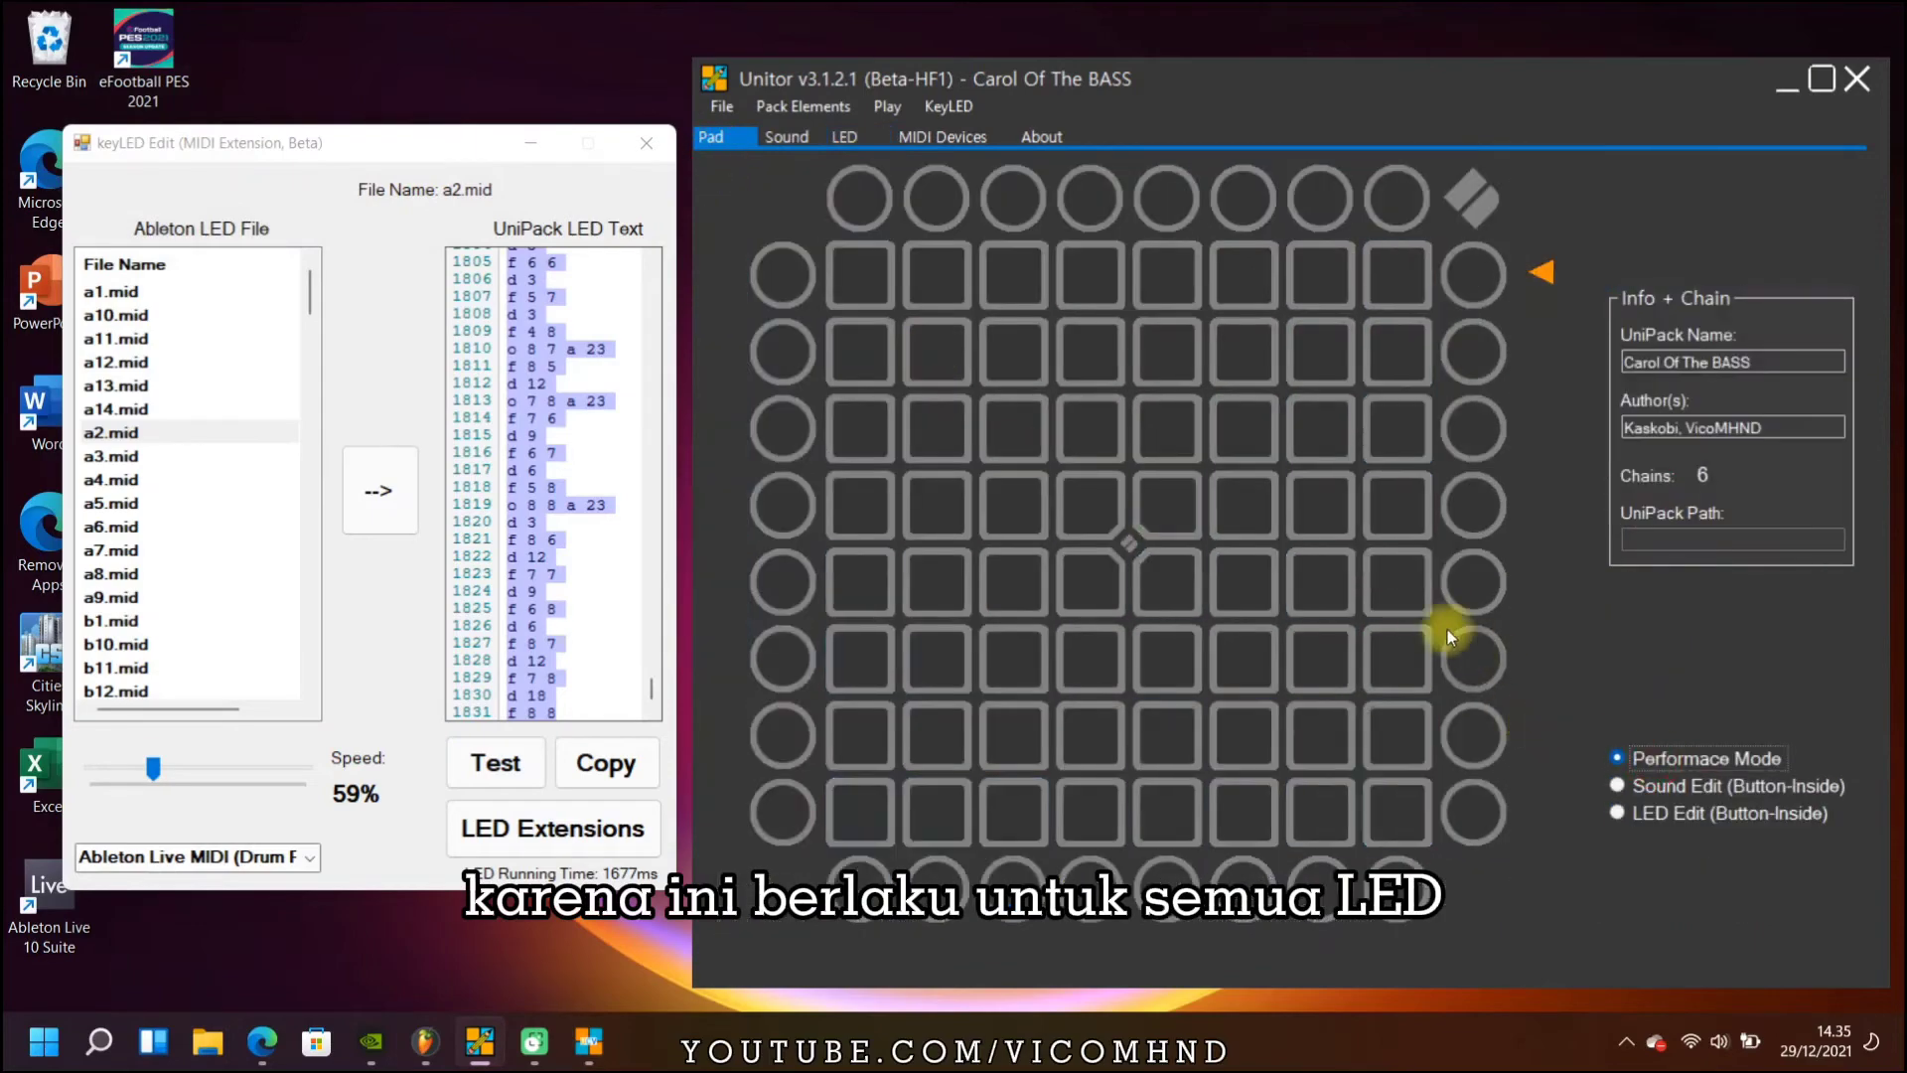
left_click(1412, 601)
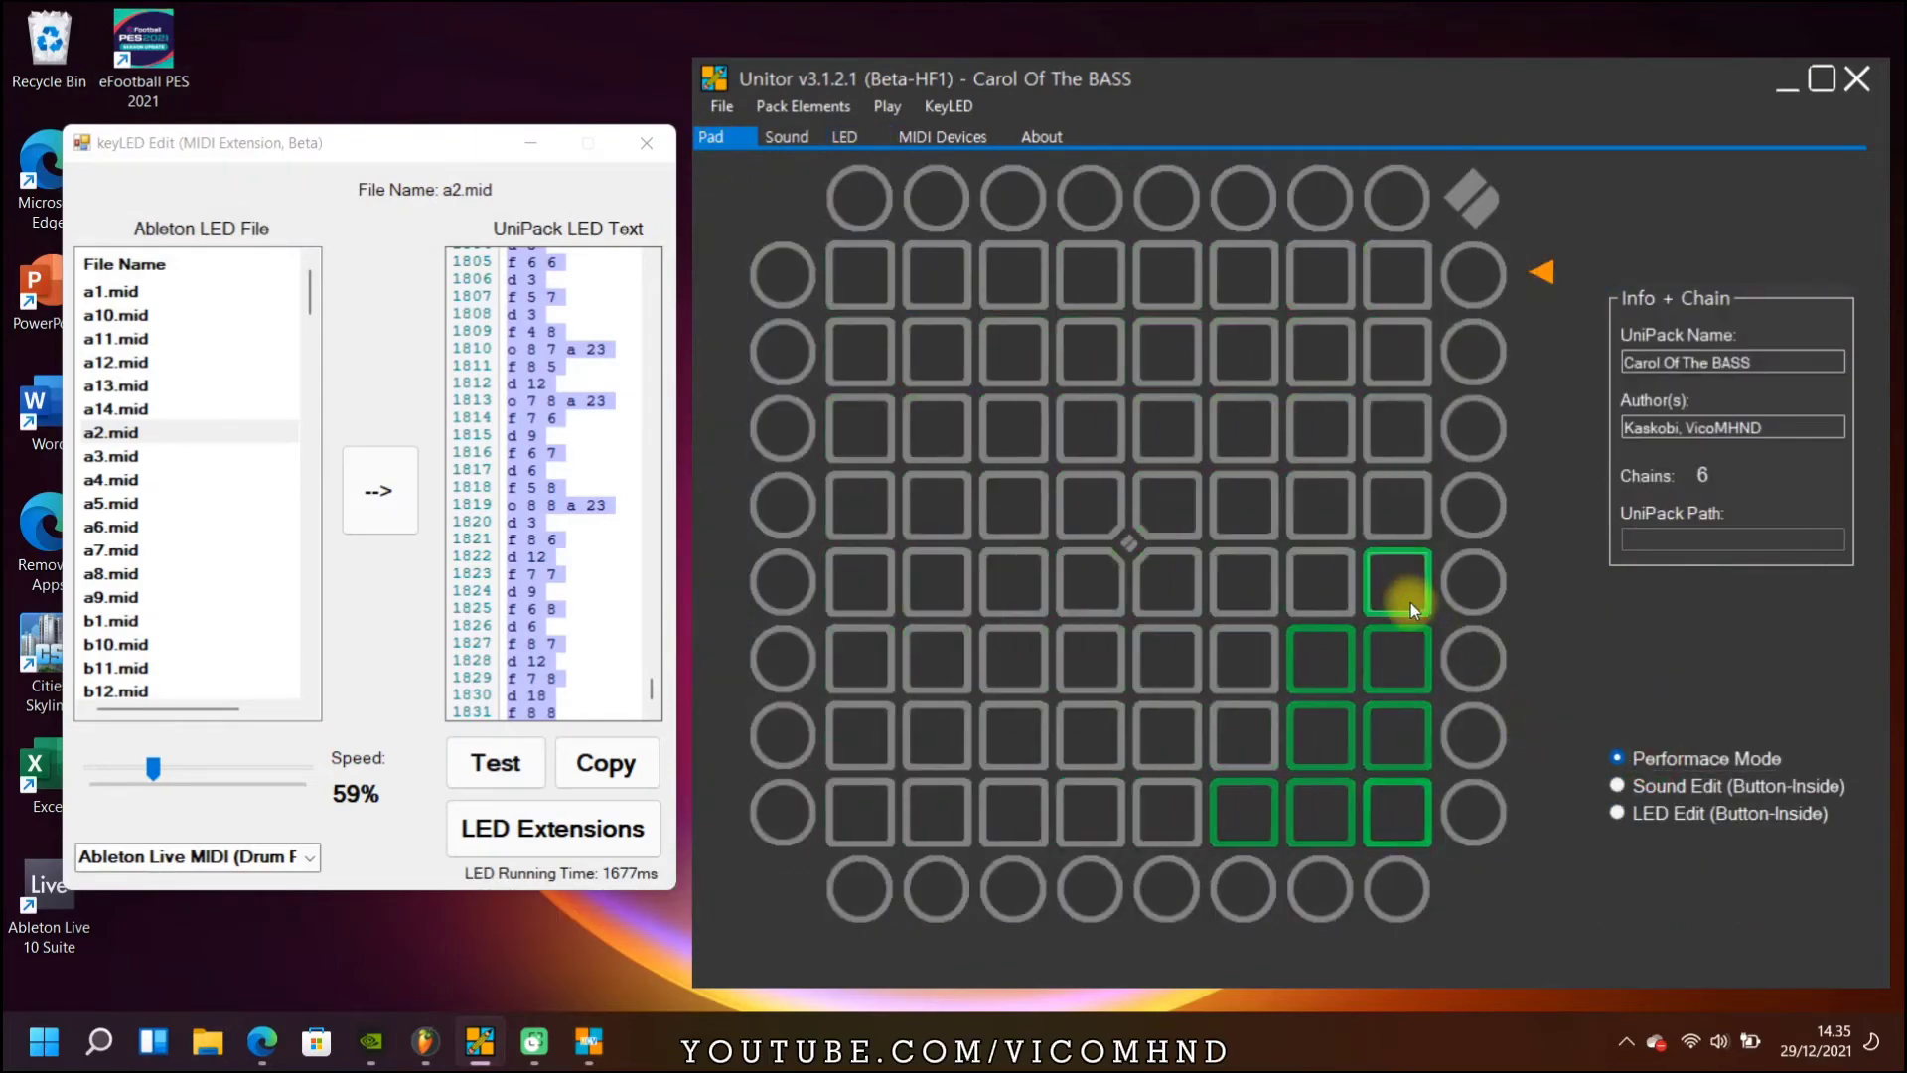
- Turn on LED editing, add the a4.mid LED text to the button at X 4, Y 8 and an LED to X 3, Y 8
left_click(1617, 812)
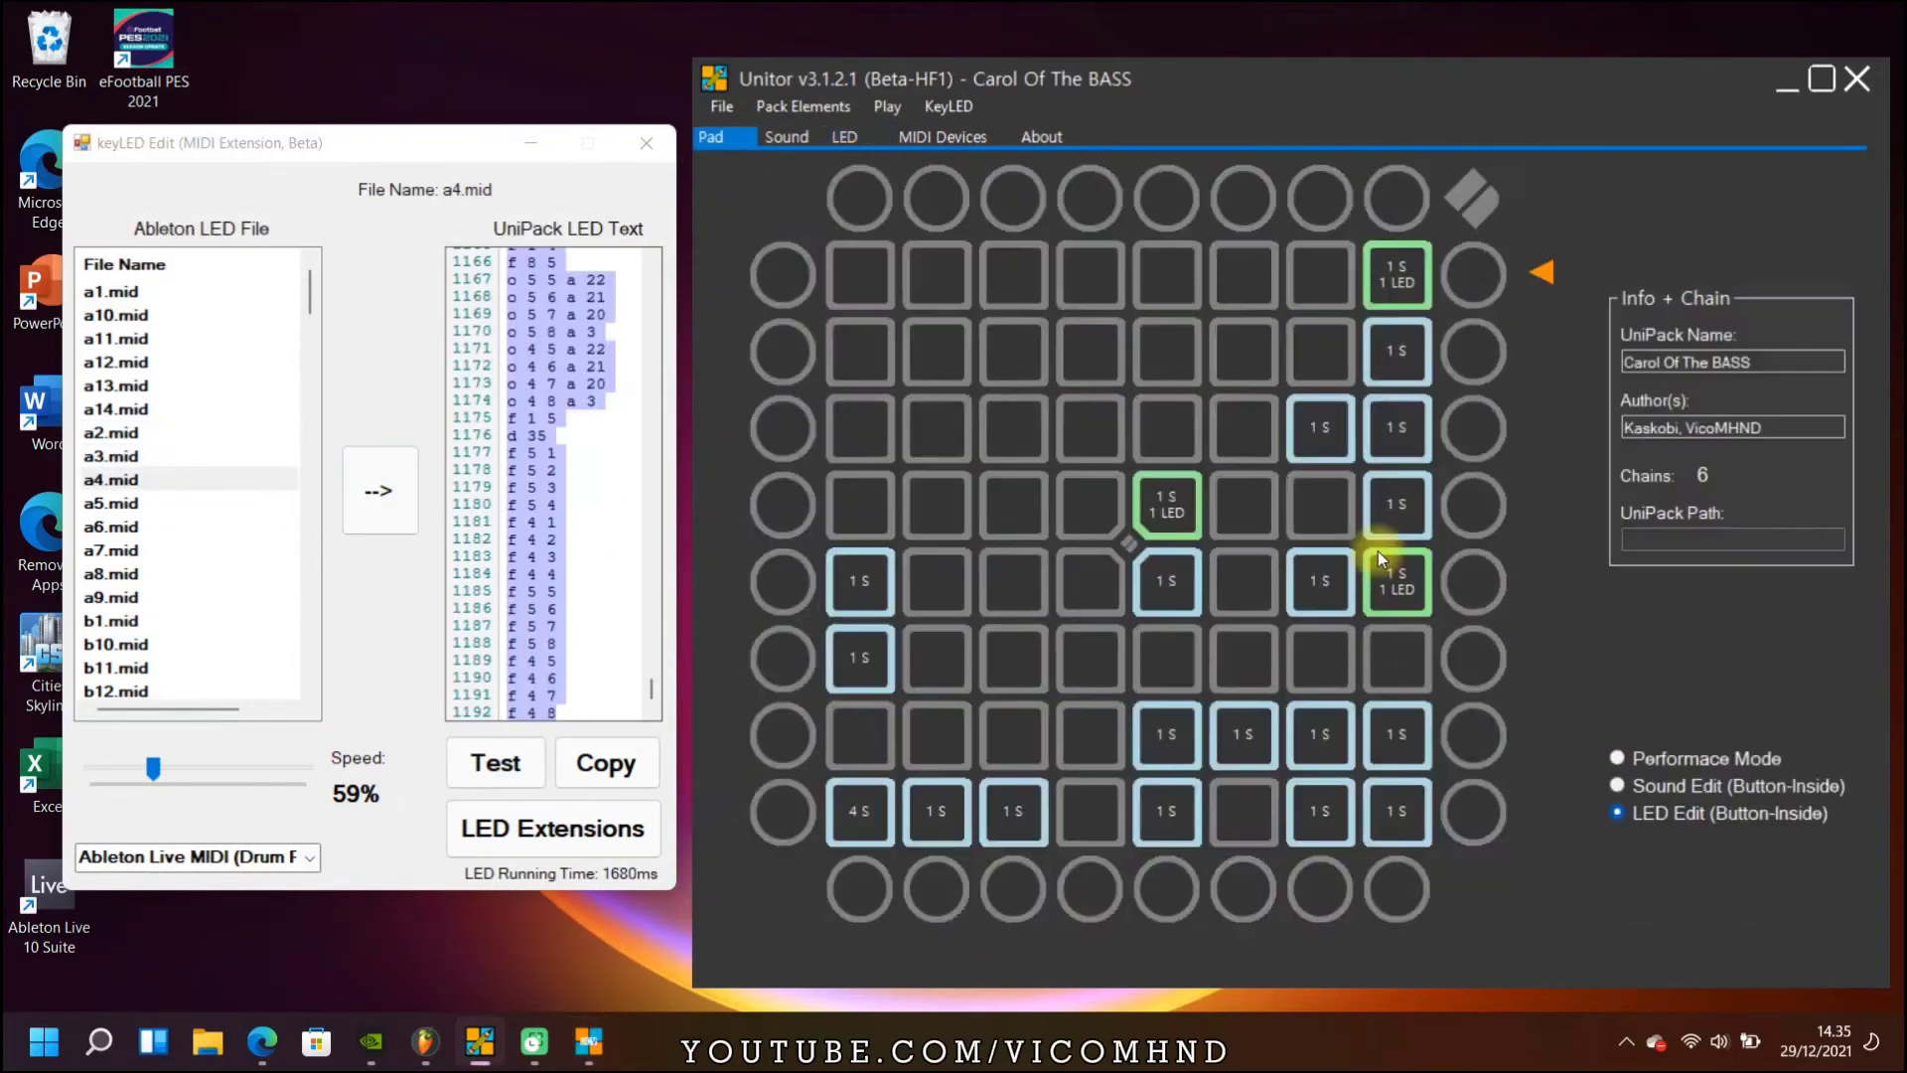
left_click(1379, 551)
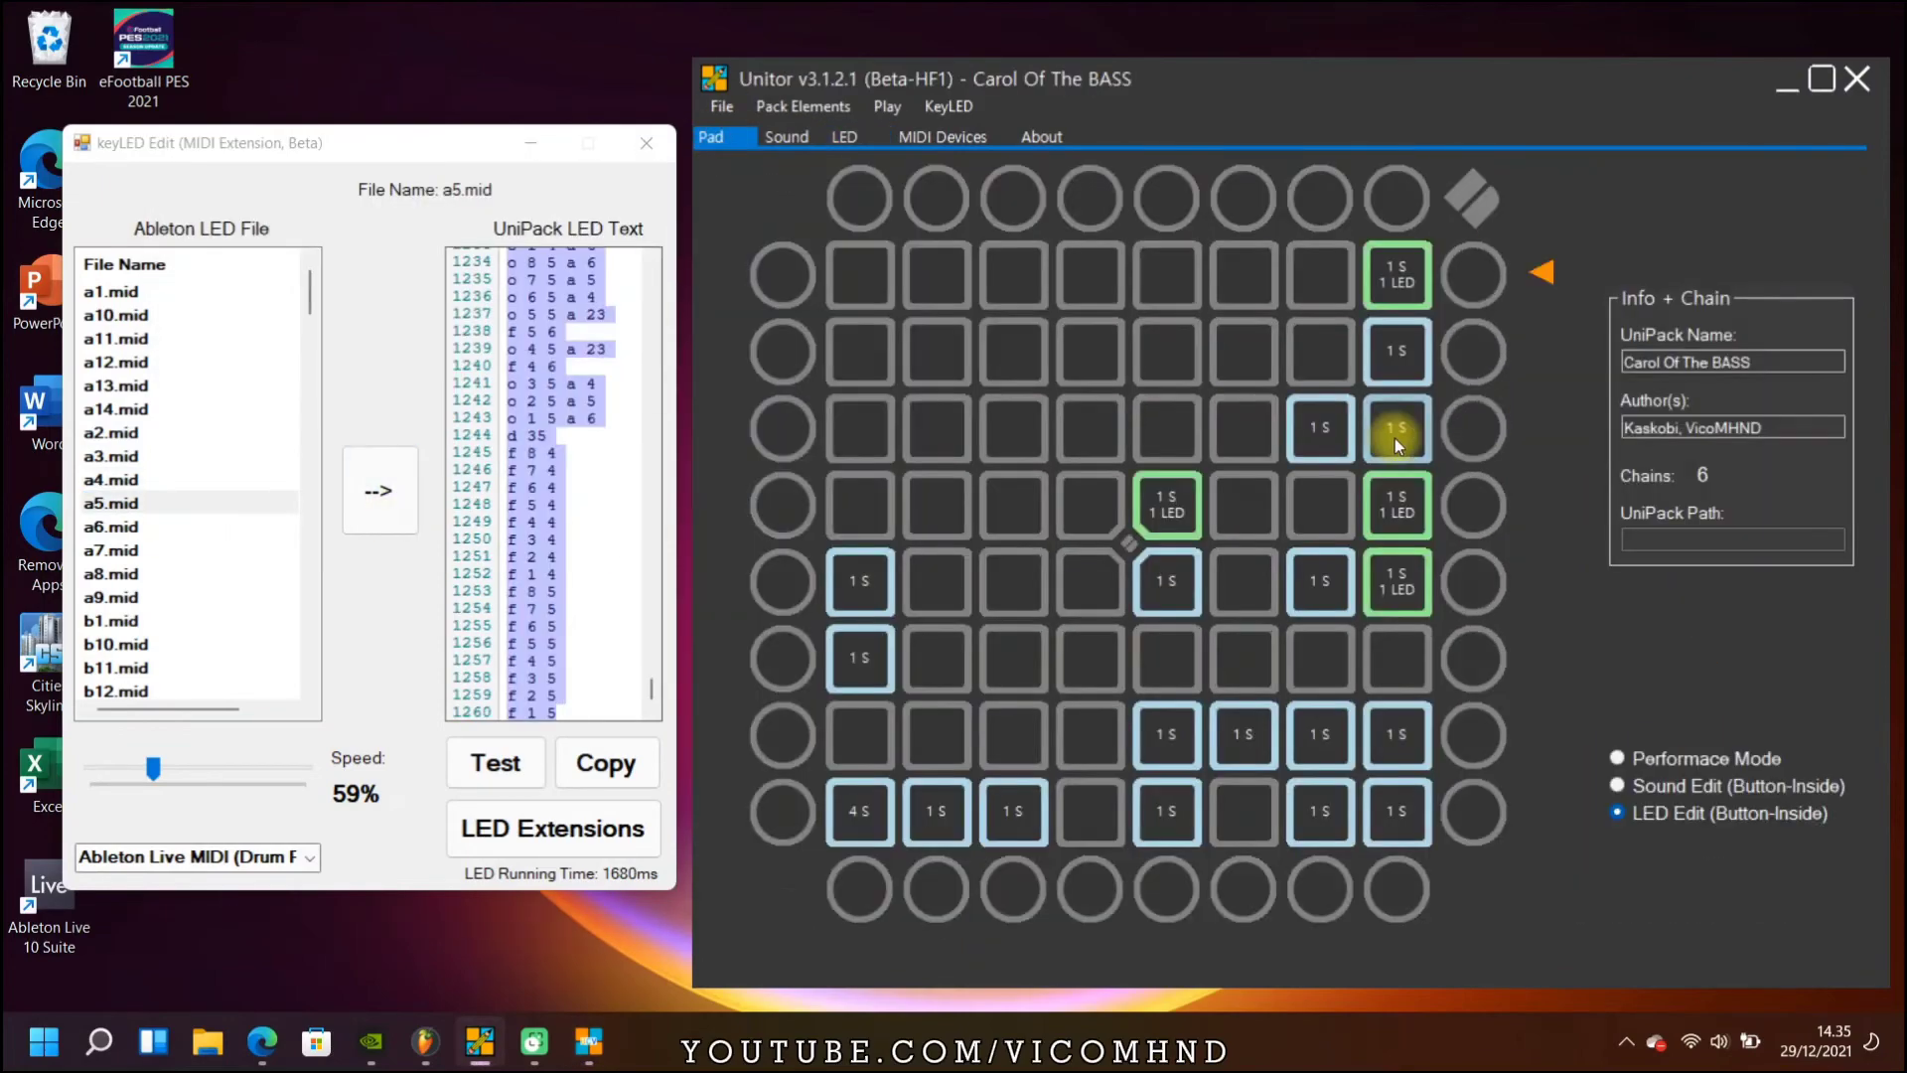
left_click(1394, 438)
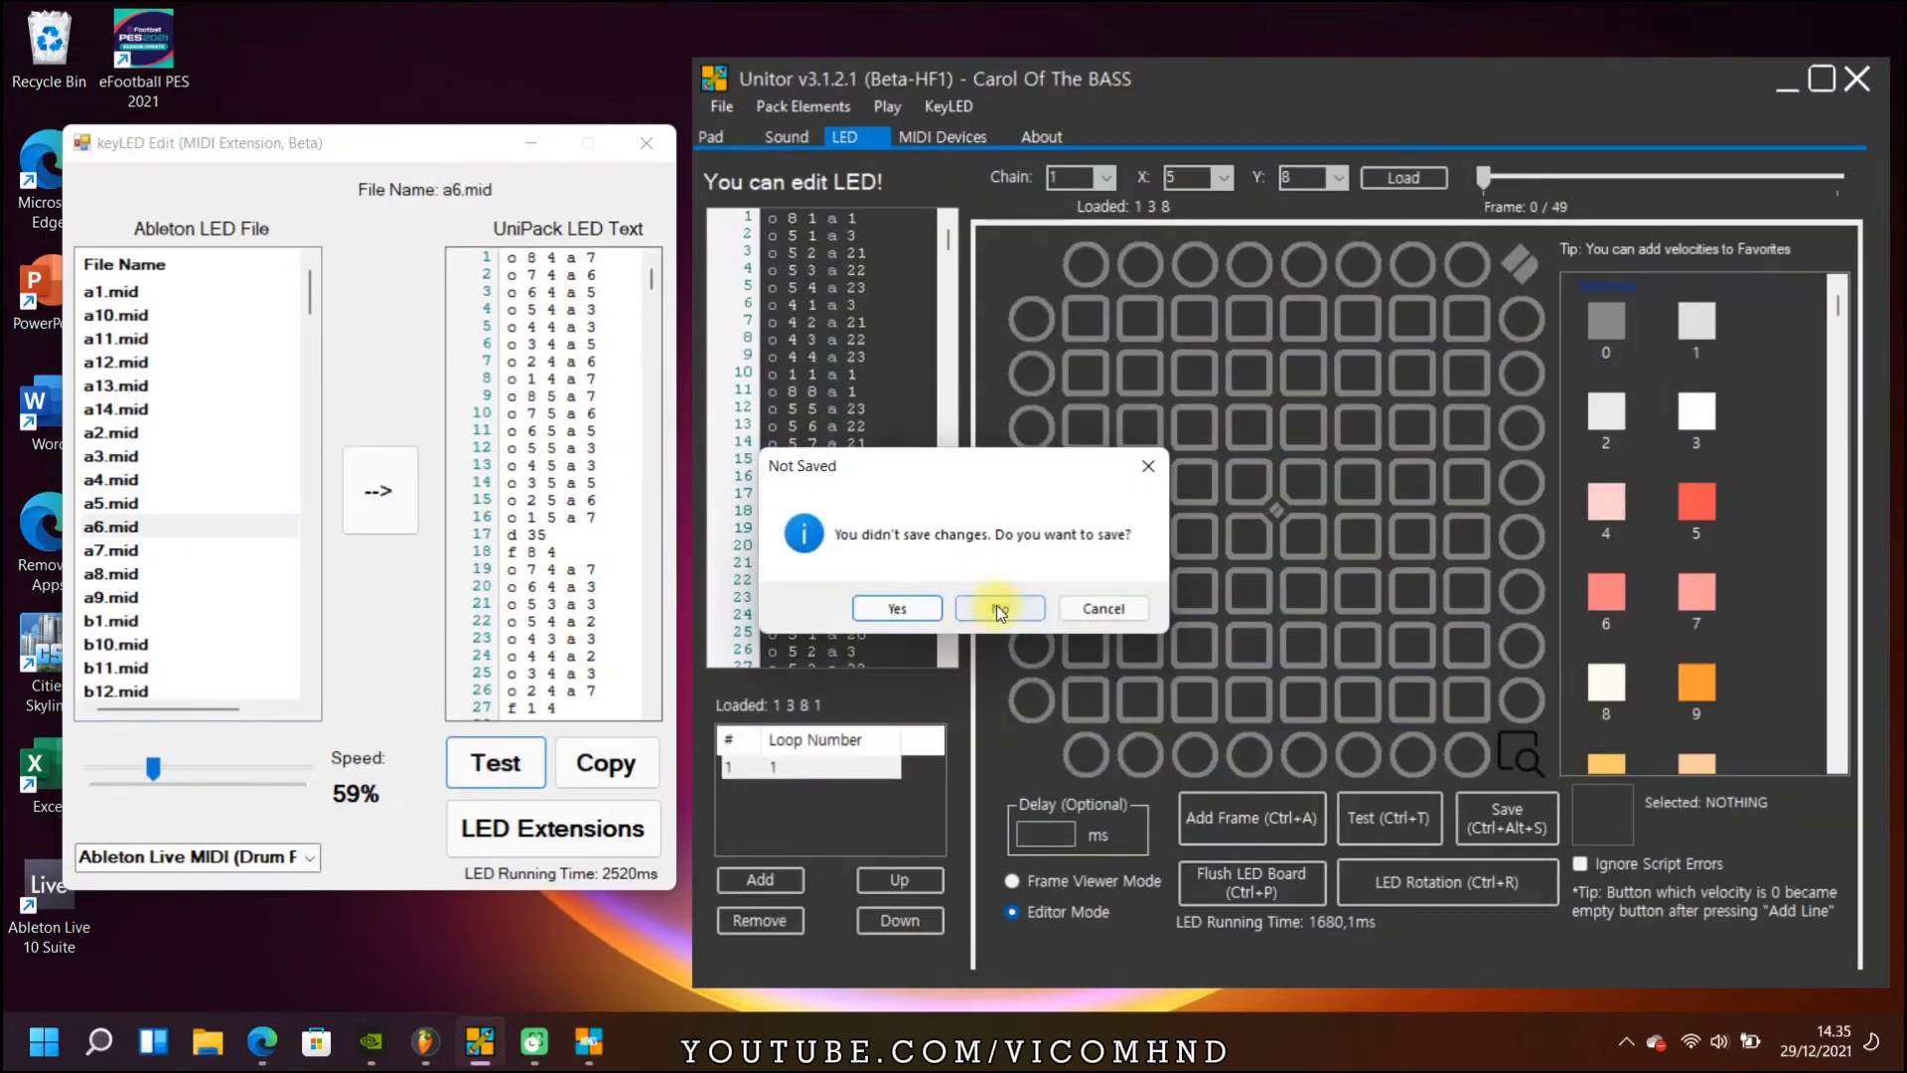
- Test the a6.mid LED and play the chain 1 pads in performance mode to check their light effects
left_click(992, 608)
left_click(1397, 511)
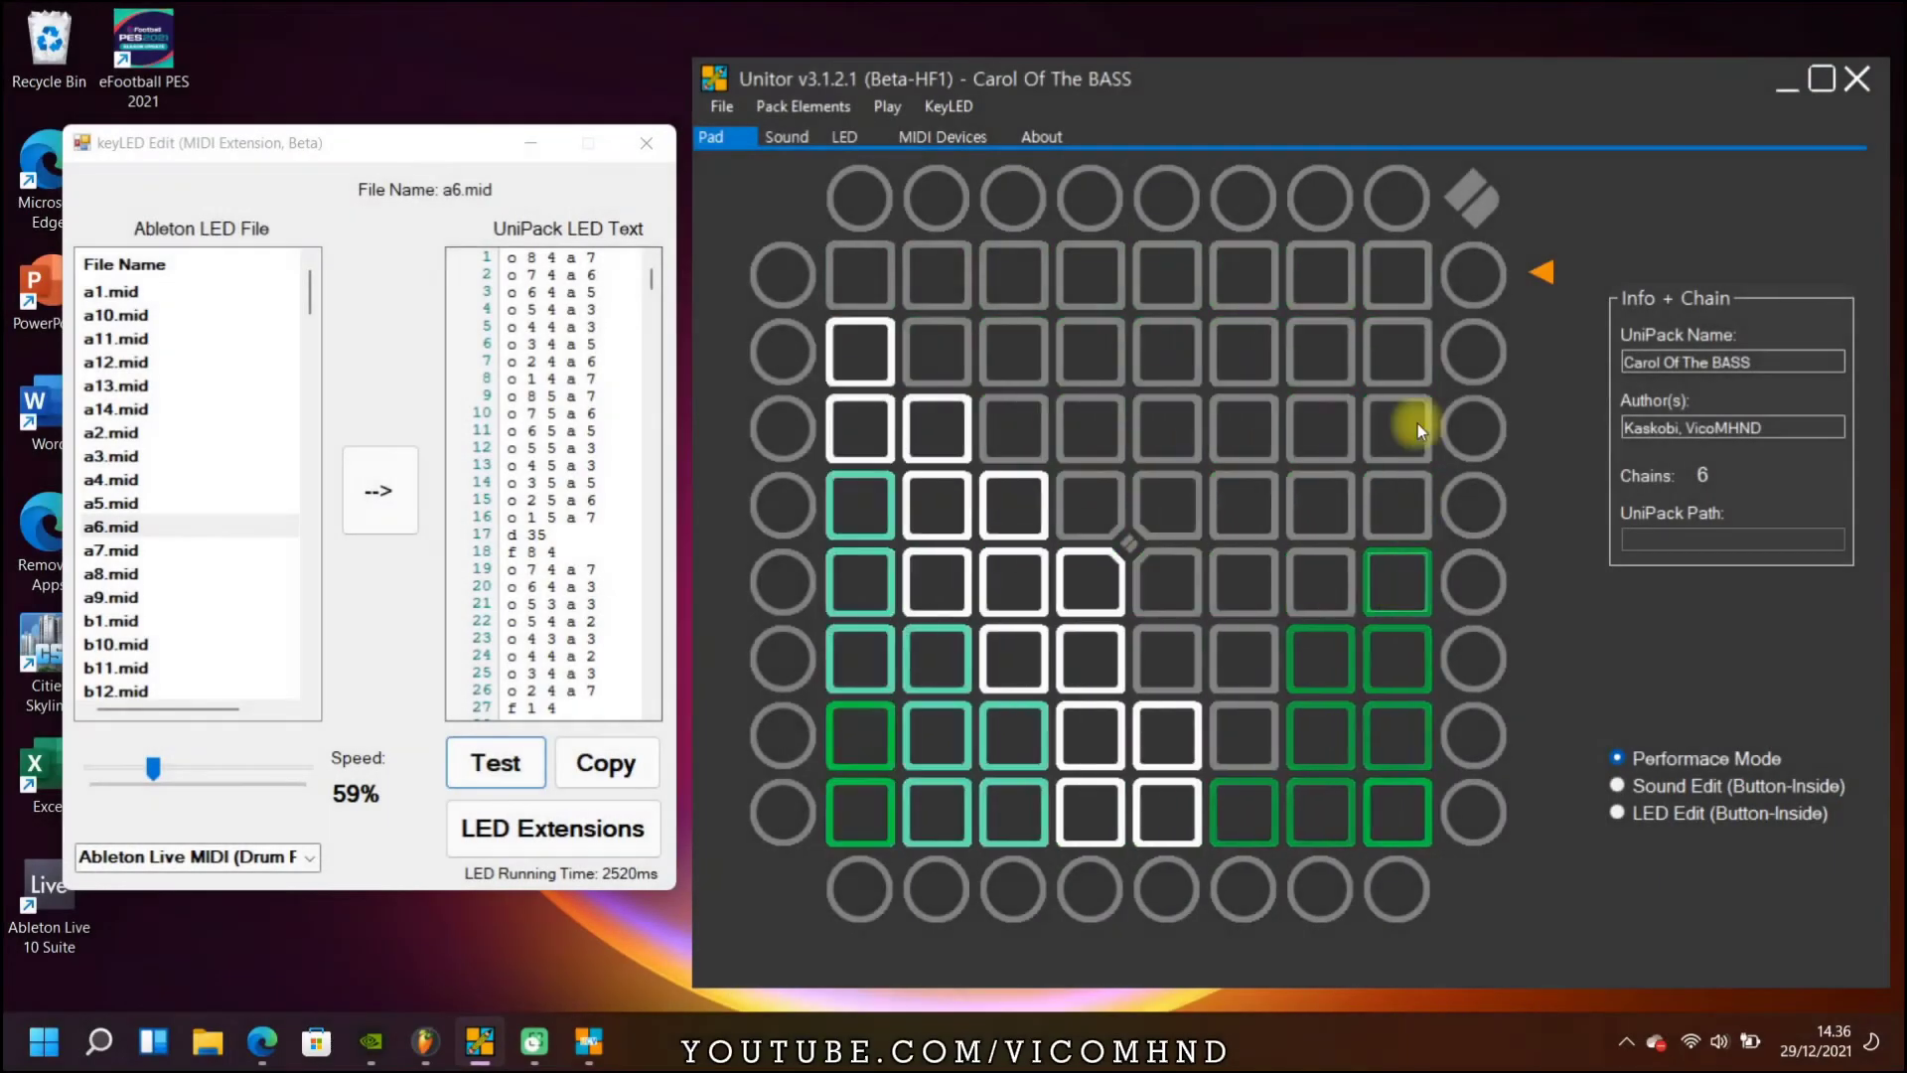
left_click(1385, 277)
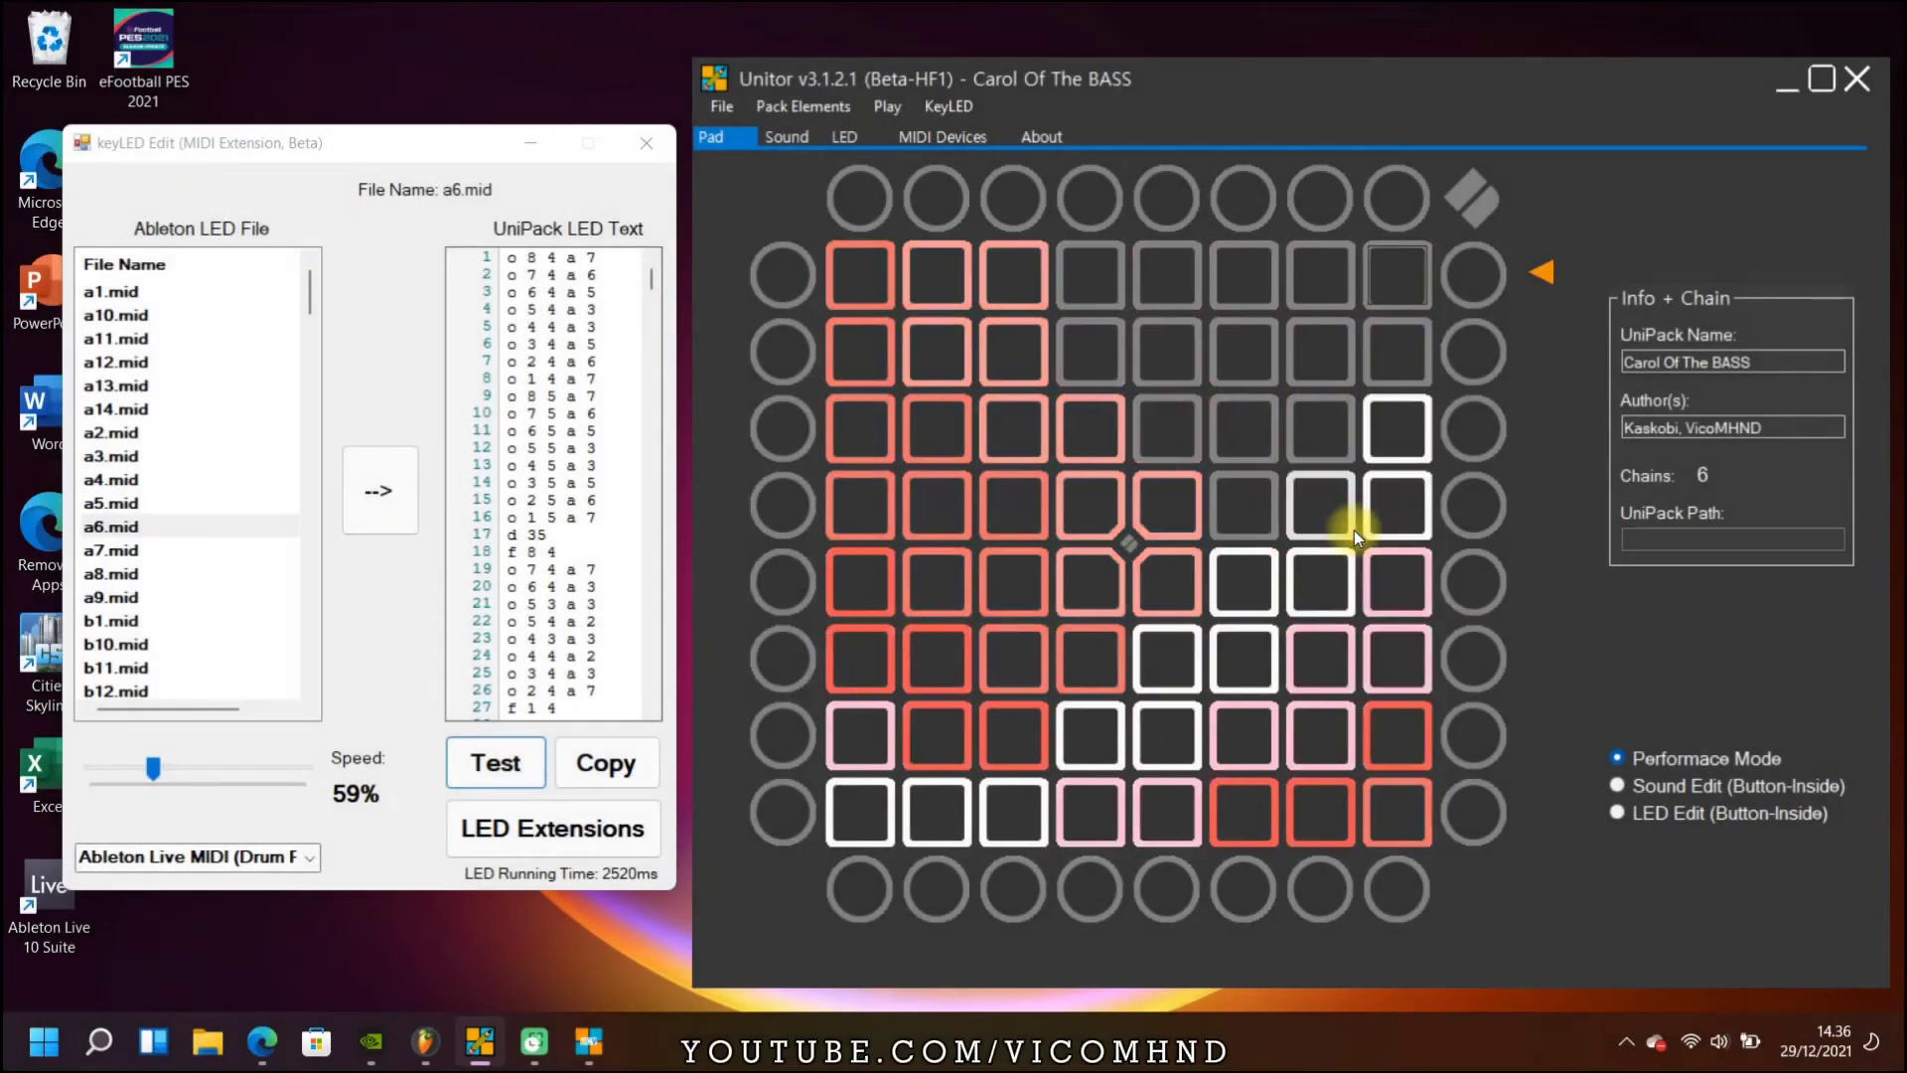
left_click(1396, 514)
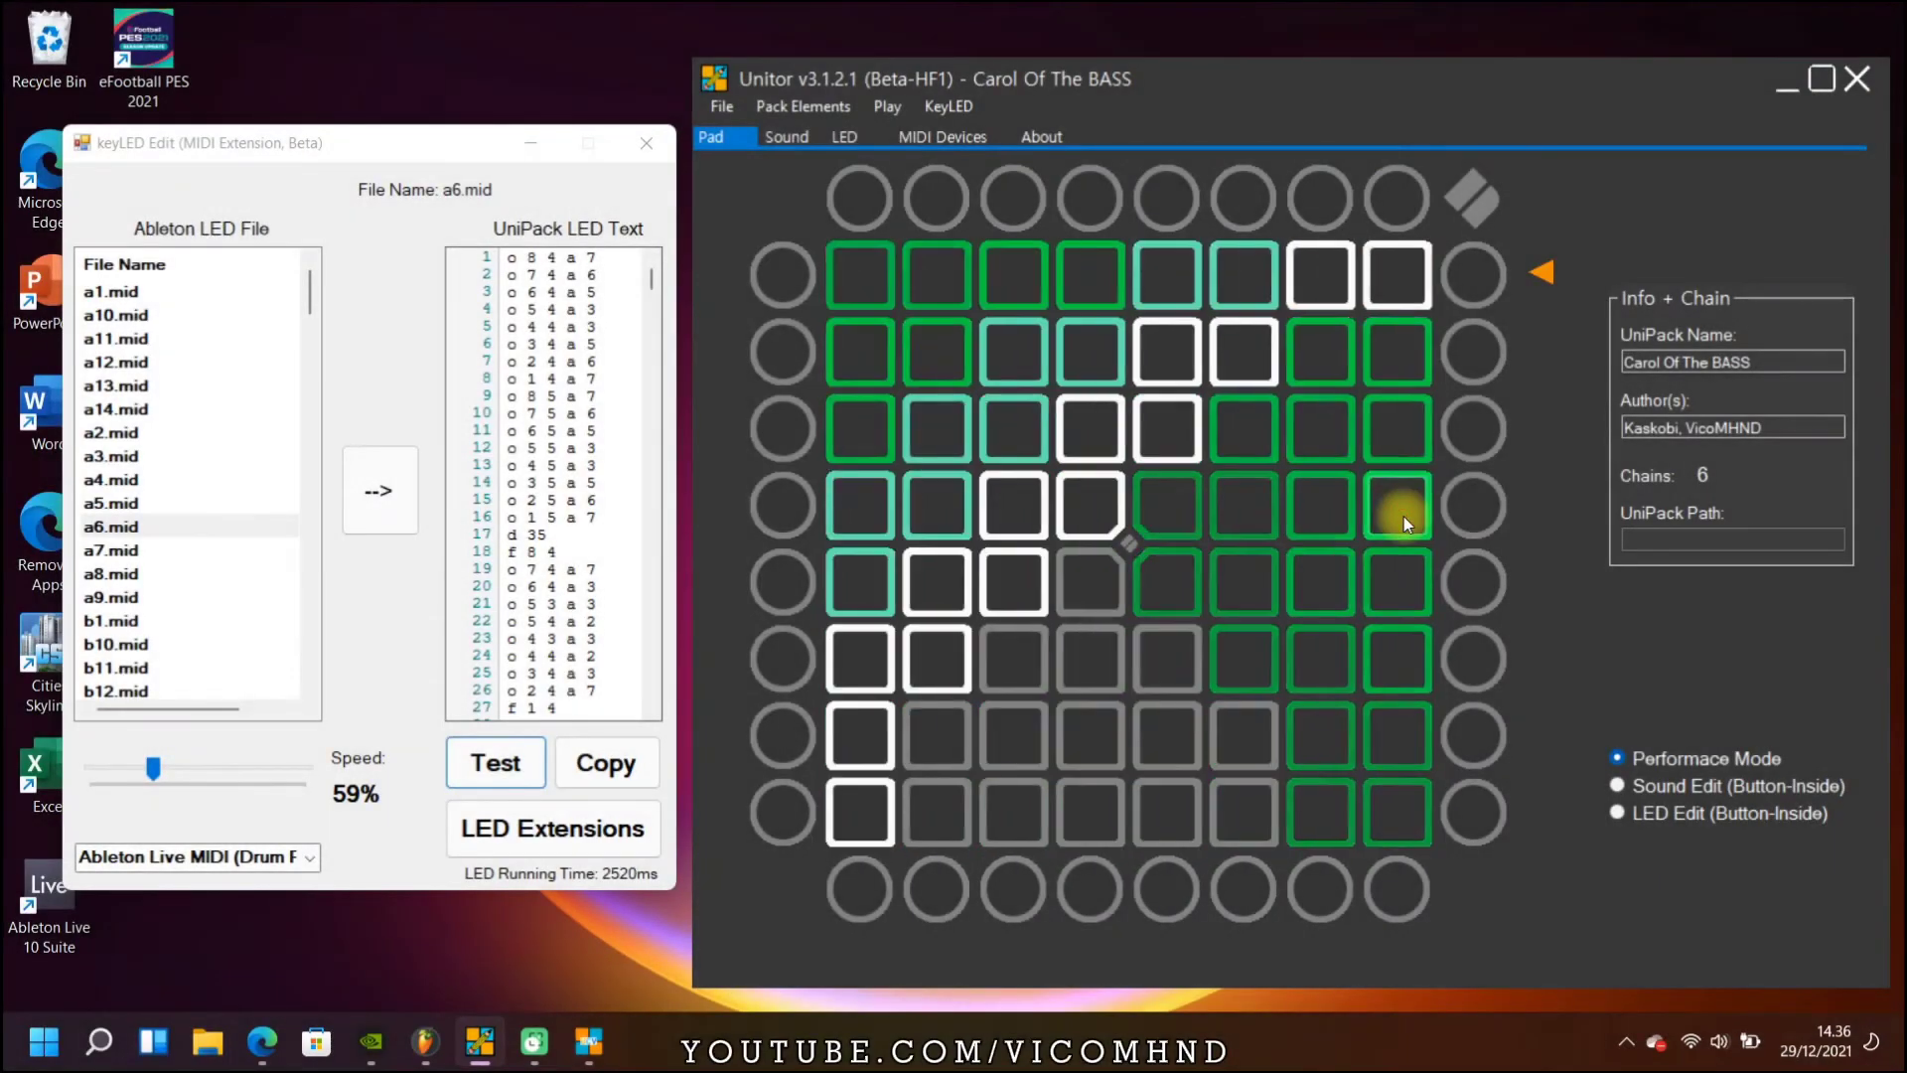
left_click(1414, 363)
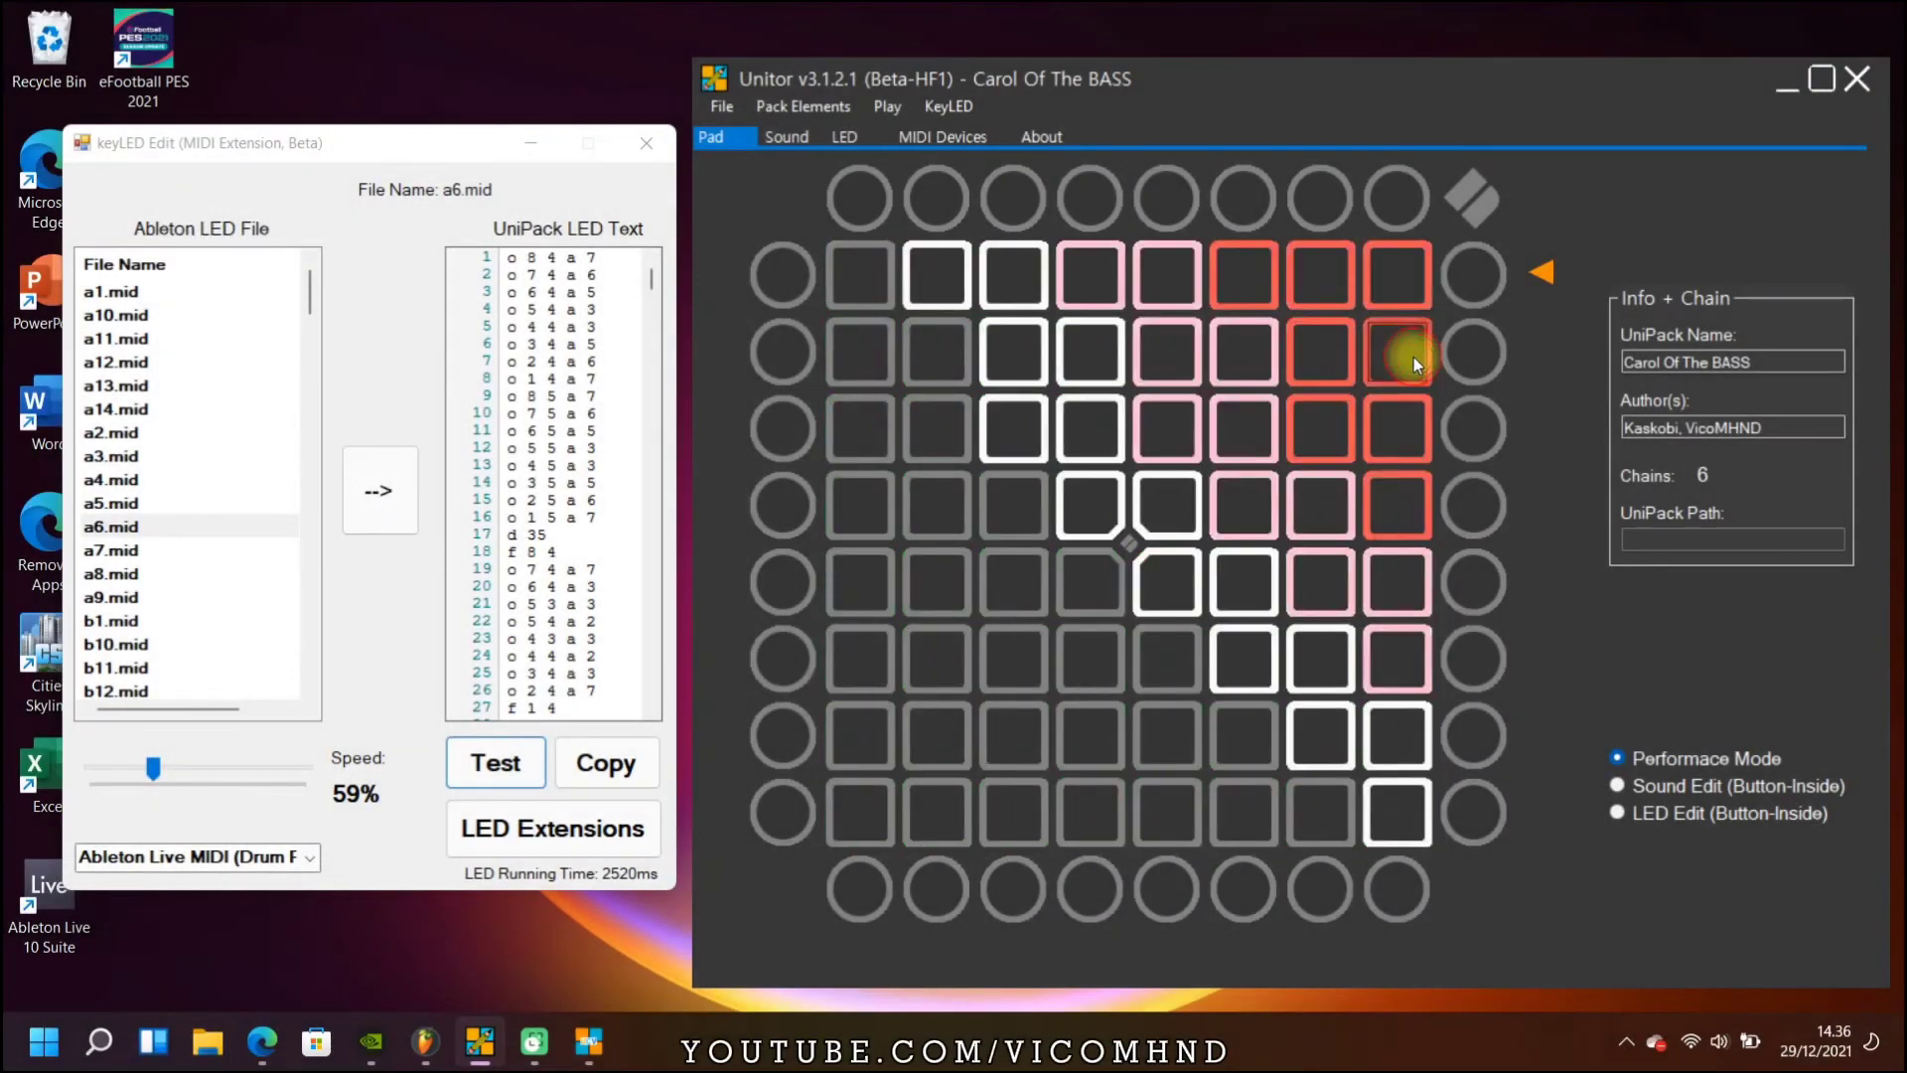
left_click(1326, 569)
left_click(1396, 282)
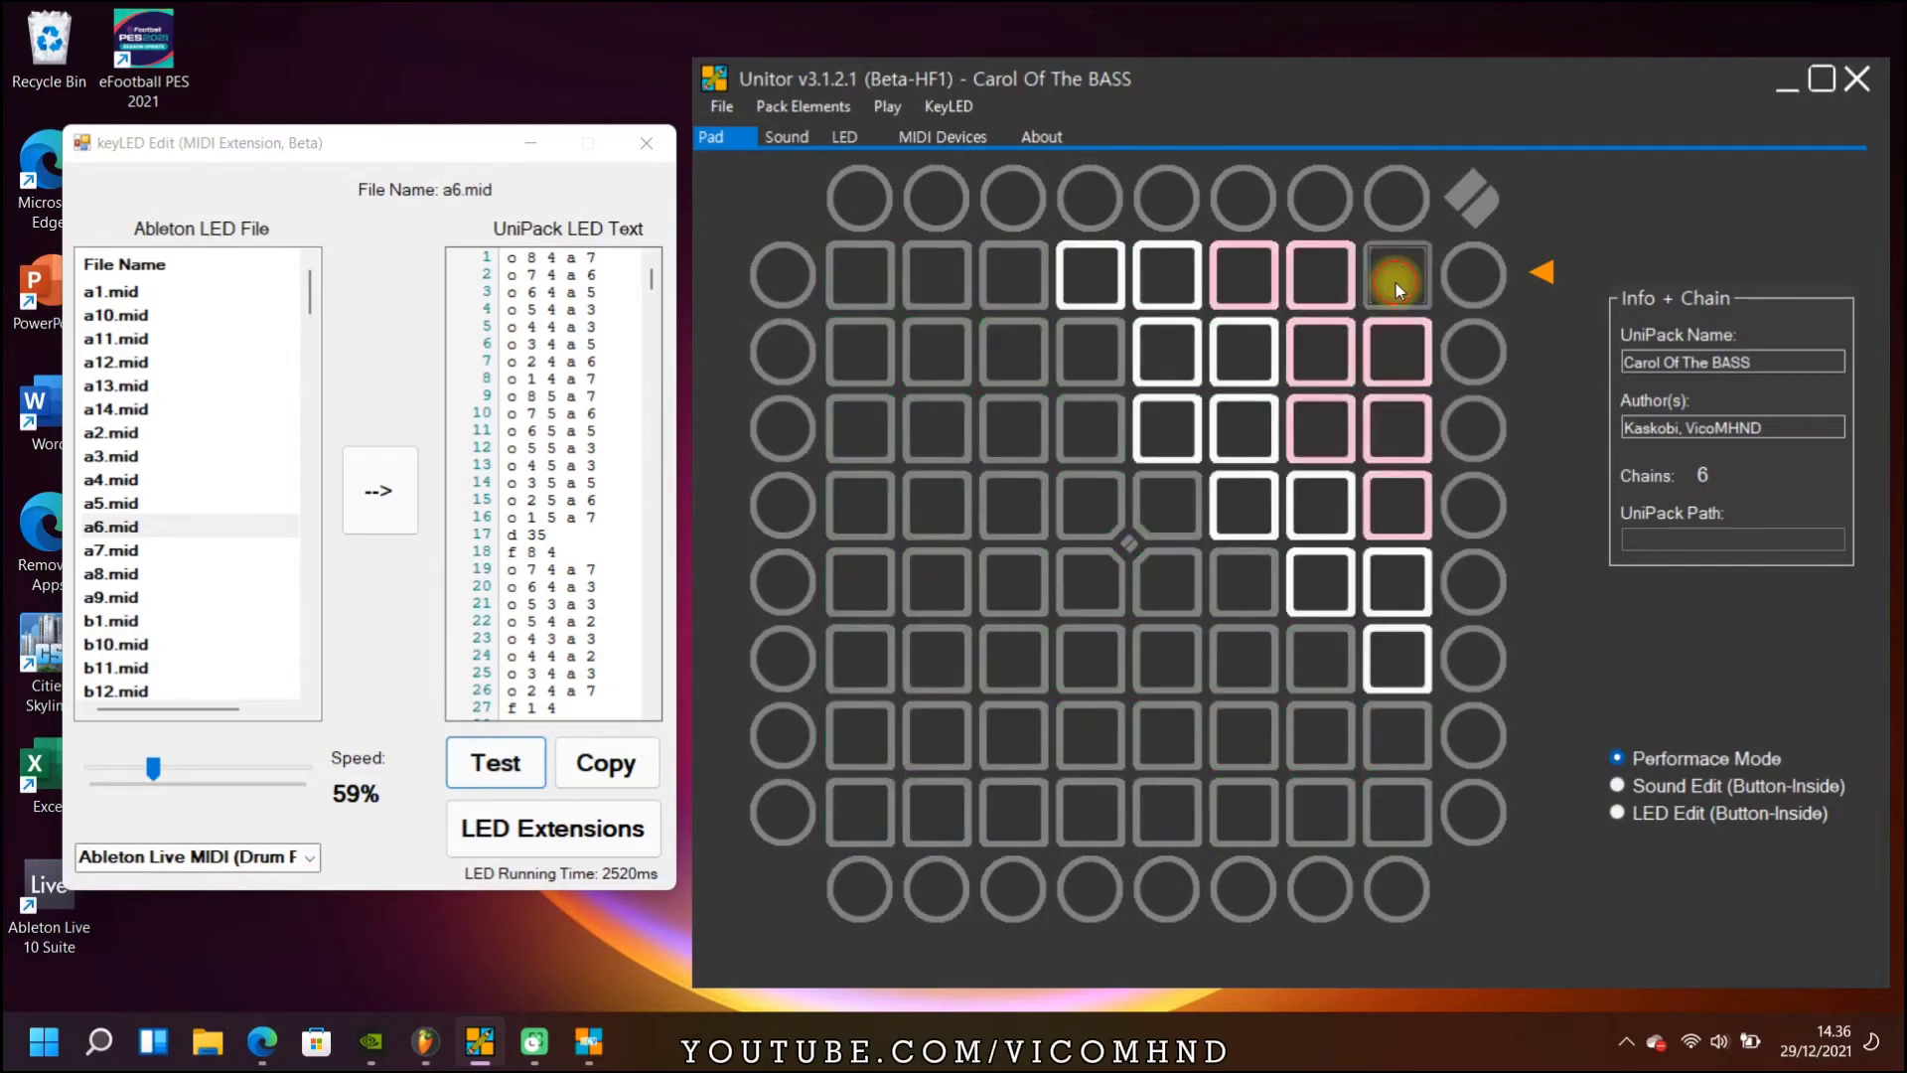
- Play the chain 1 pads at X 4, Y 8 and X 2, Y 8 to check their light effects
left_click(1389, 522)
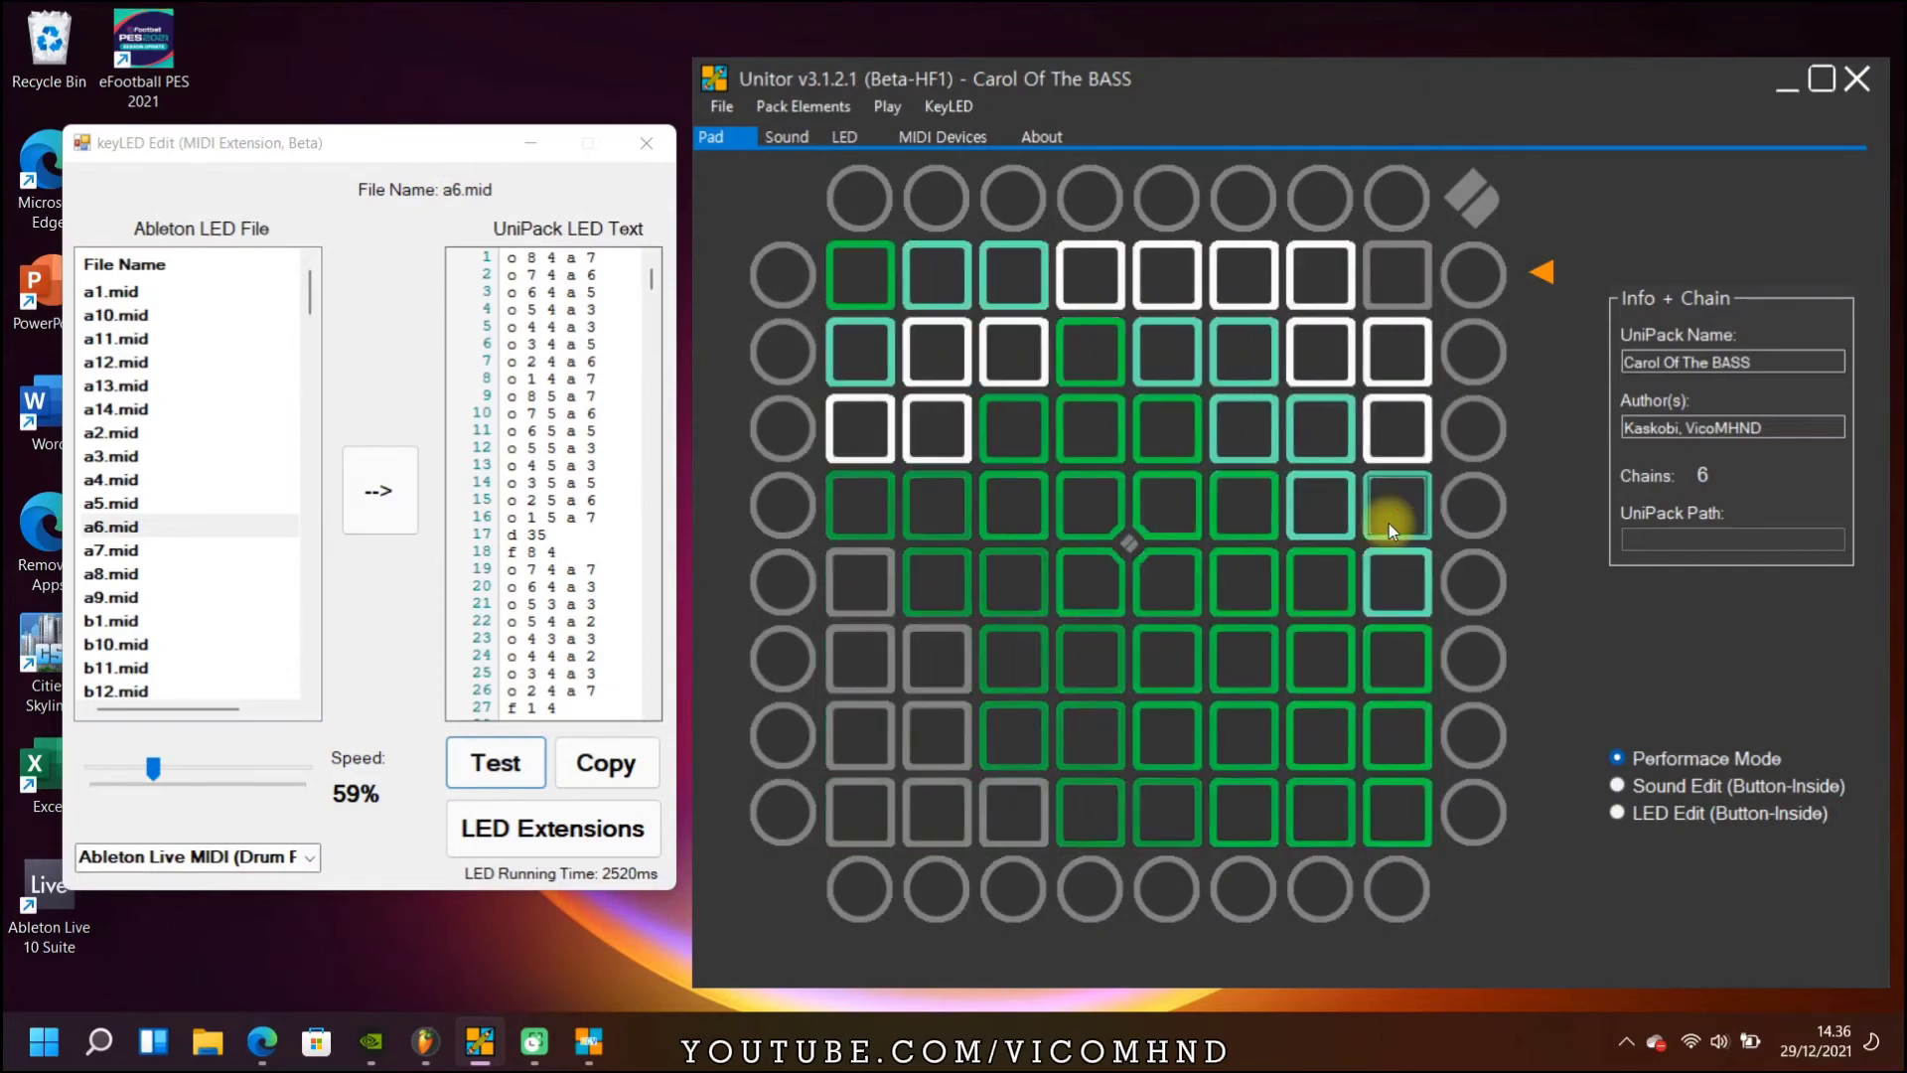
left_click(1404, 360)
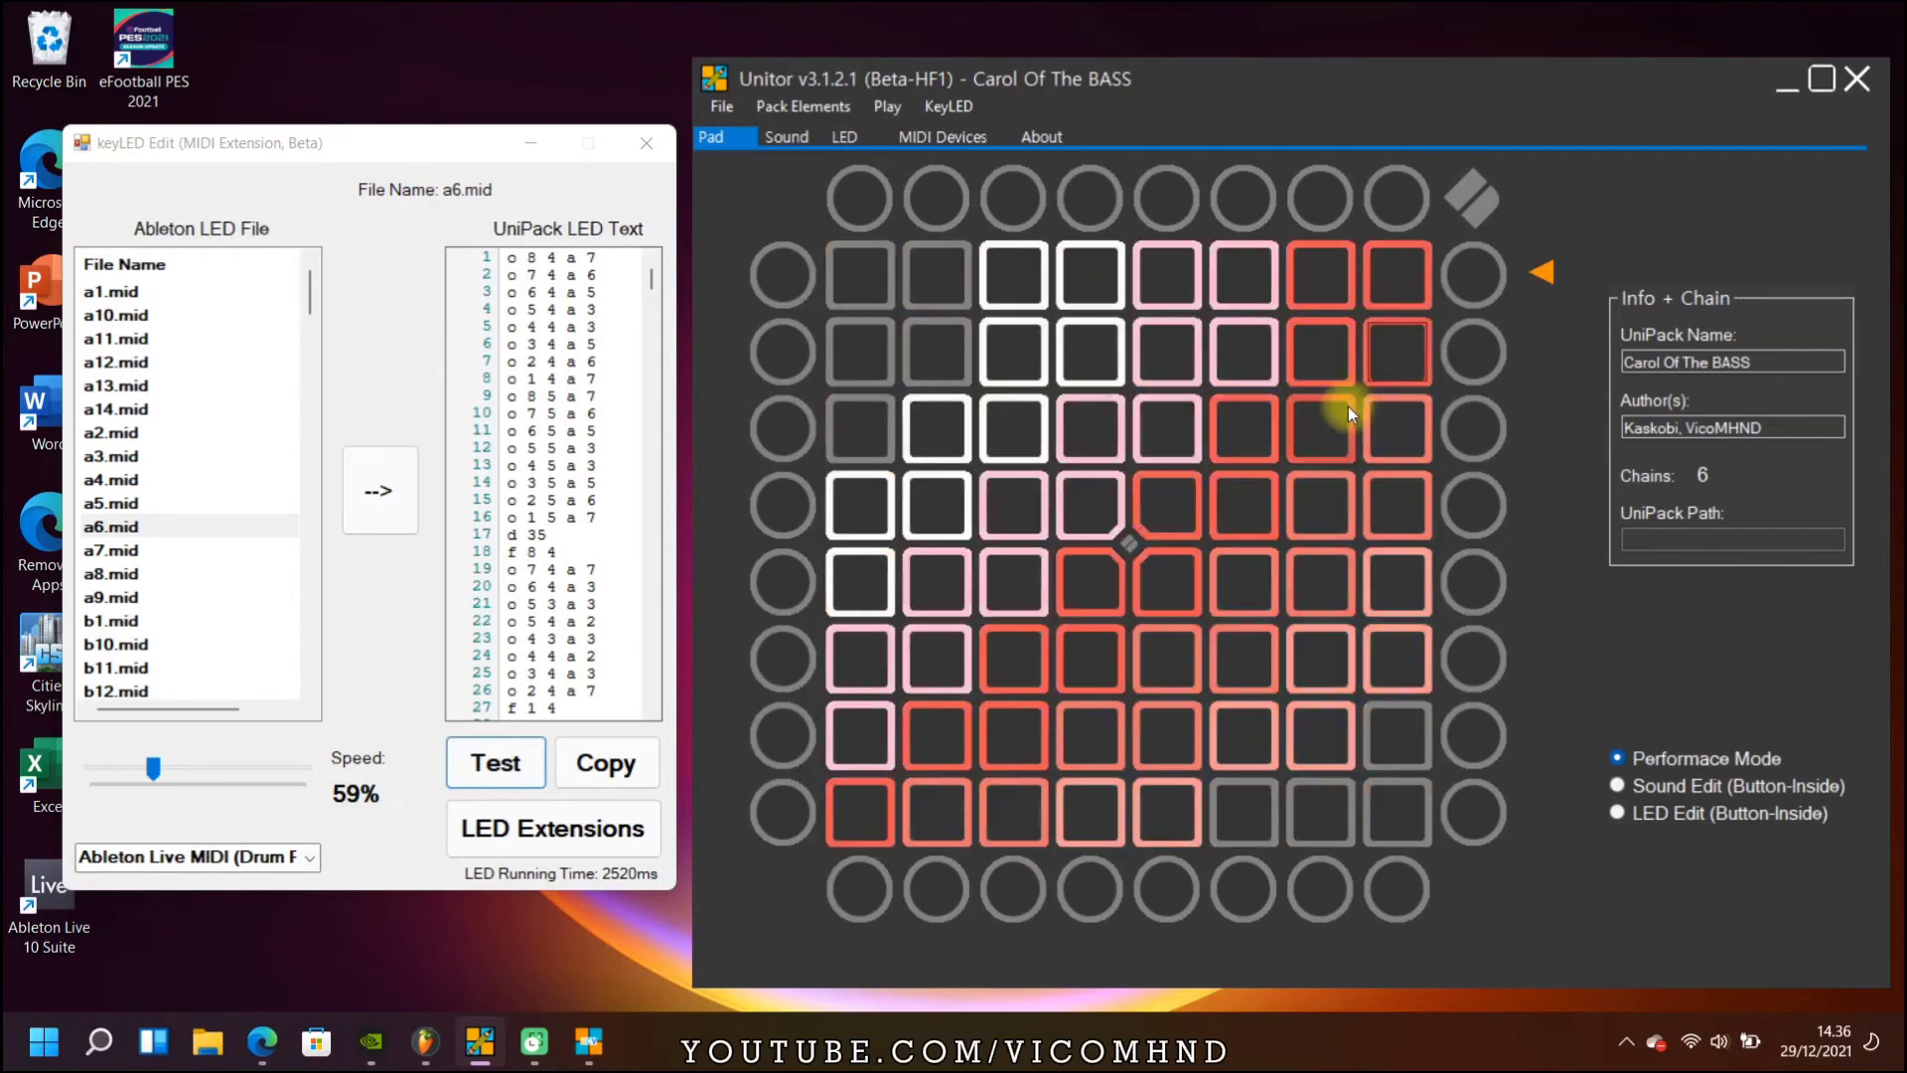
- Turn on LED editing, add an LED to the chain 1 button at X 8, Y 8 and save the converted a4.mid text on it
left_click(1617, 813)
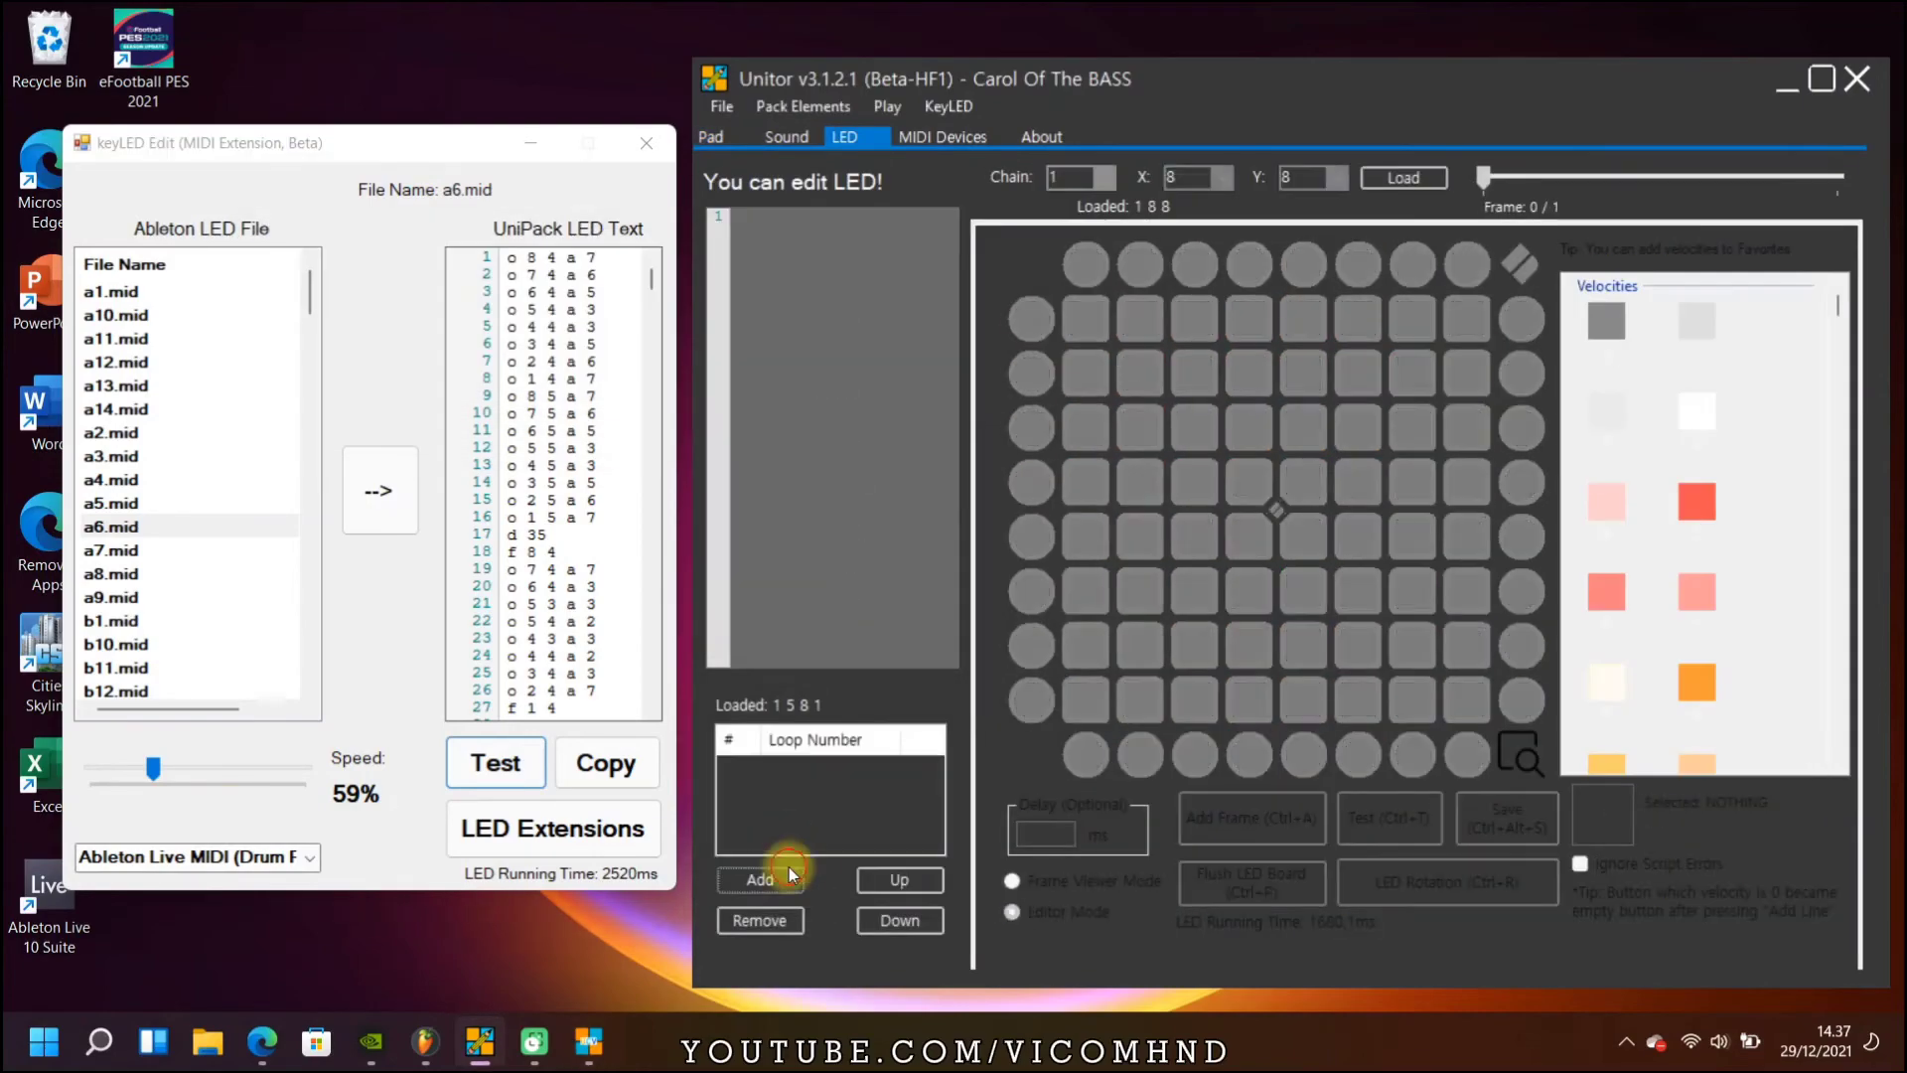
left_click(777, 878)
left_click(111, 479)
left_click(378, 490)
left_click(605, 763)
left_click(1019, 608)
key("ctrl+v")
left_click(1506, 817)
left_click(717, 137)
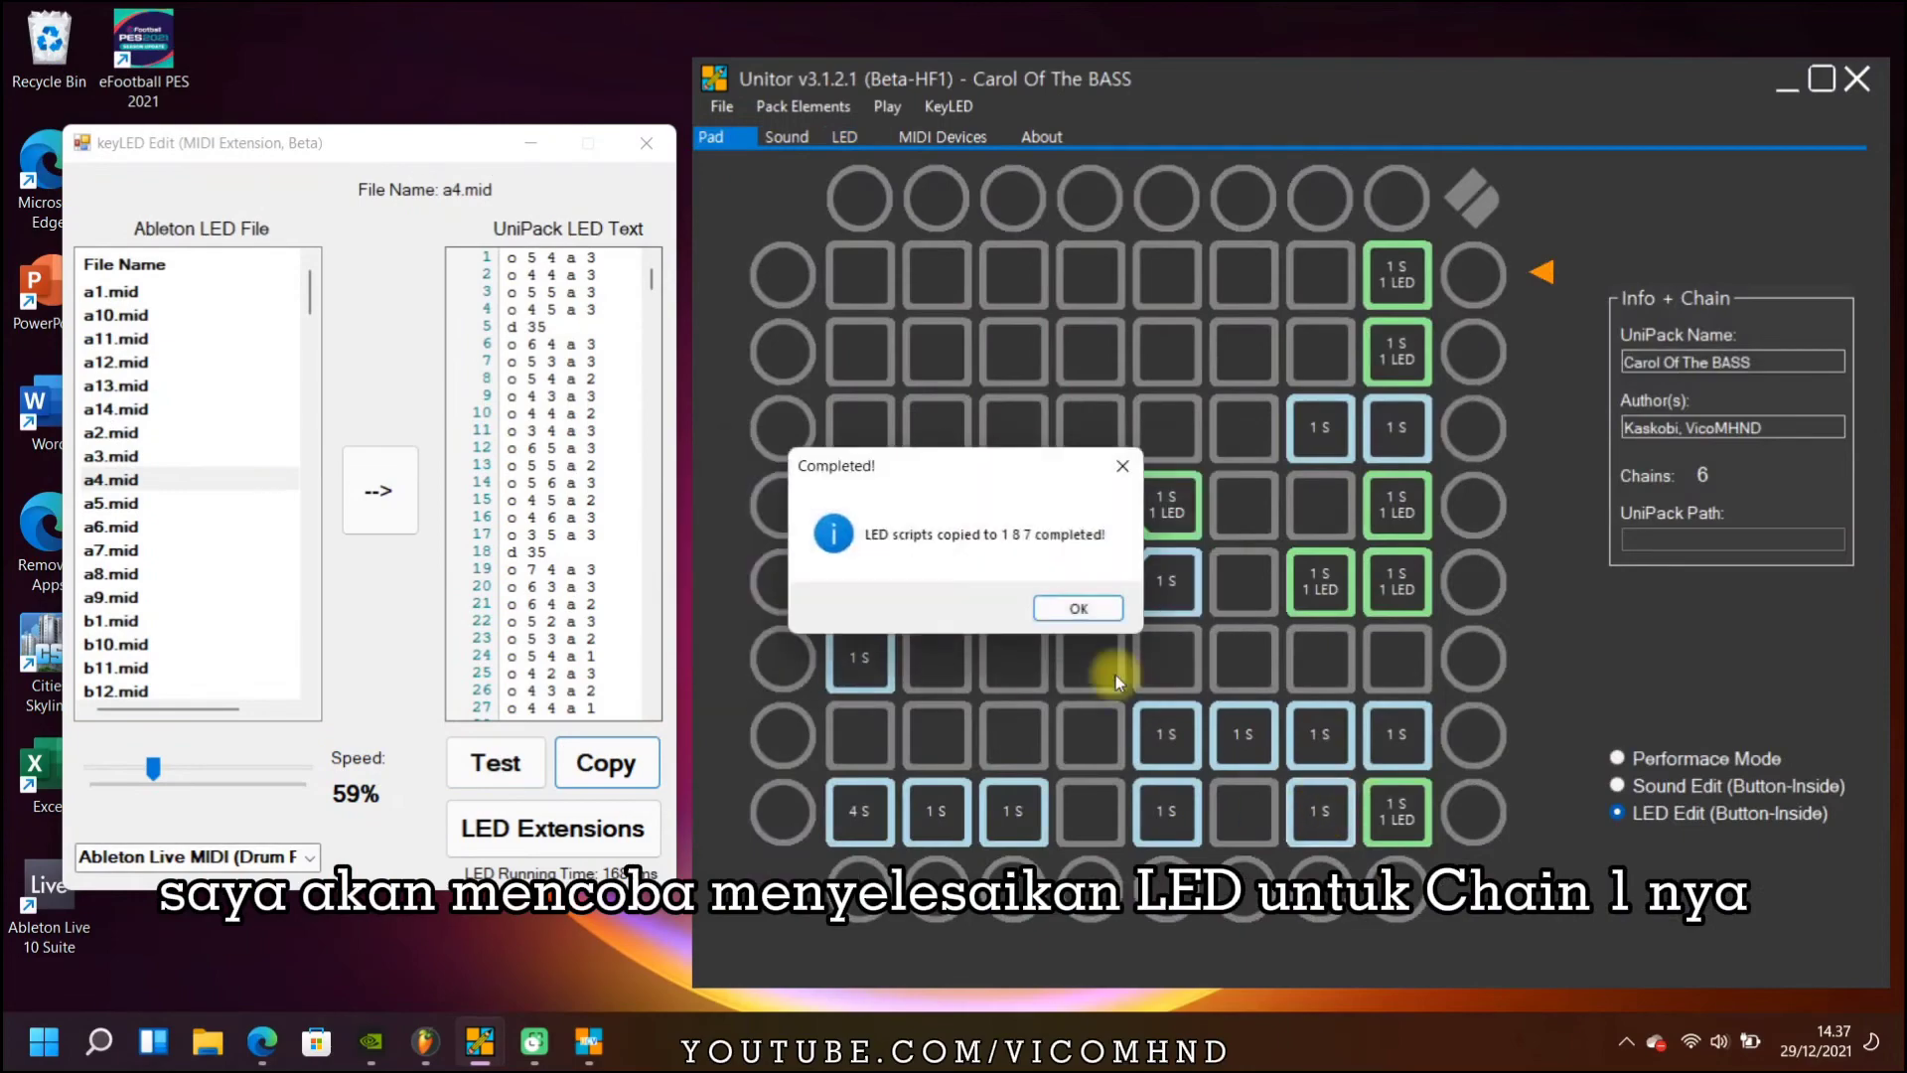
- Finish copying the LED scripts to the chain 1 button at X 8, Y 7 and switch to performance mode
left_click(1077, 608)
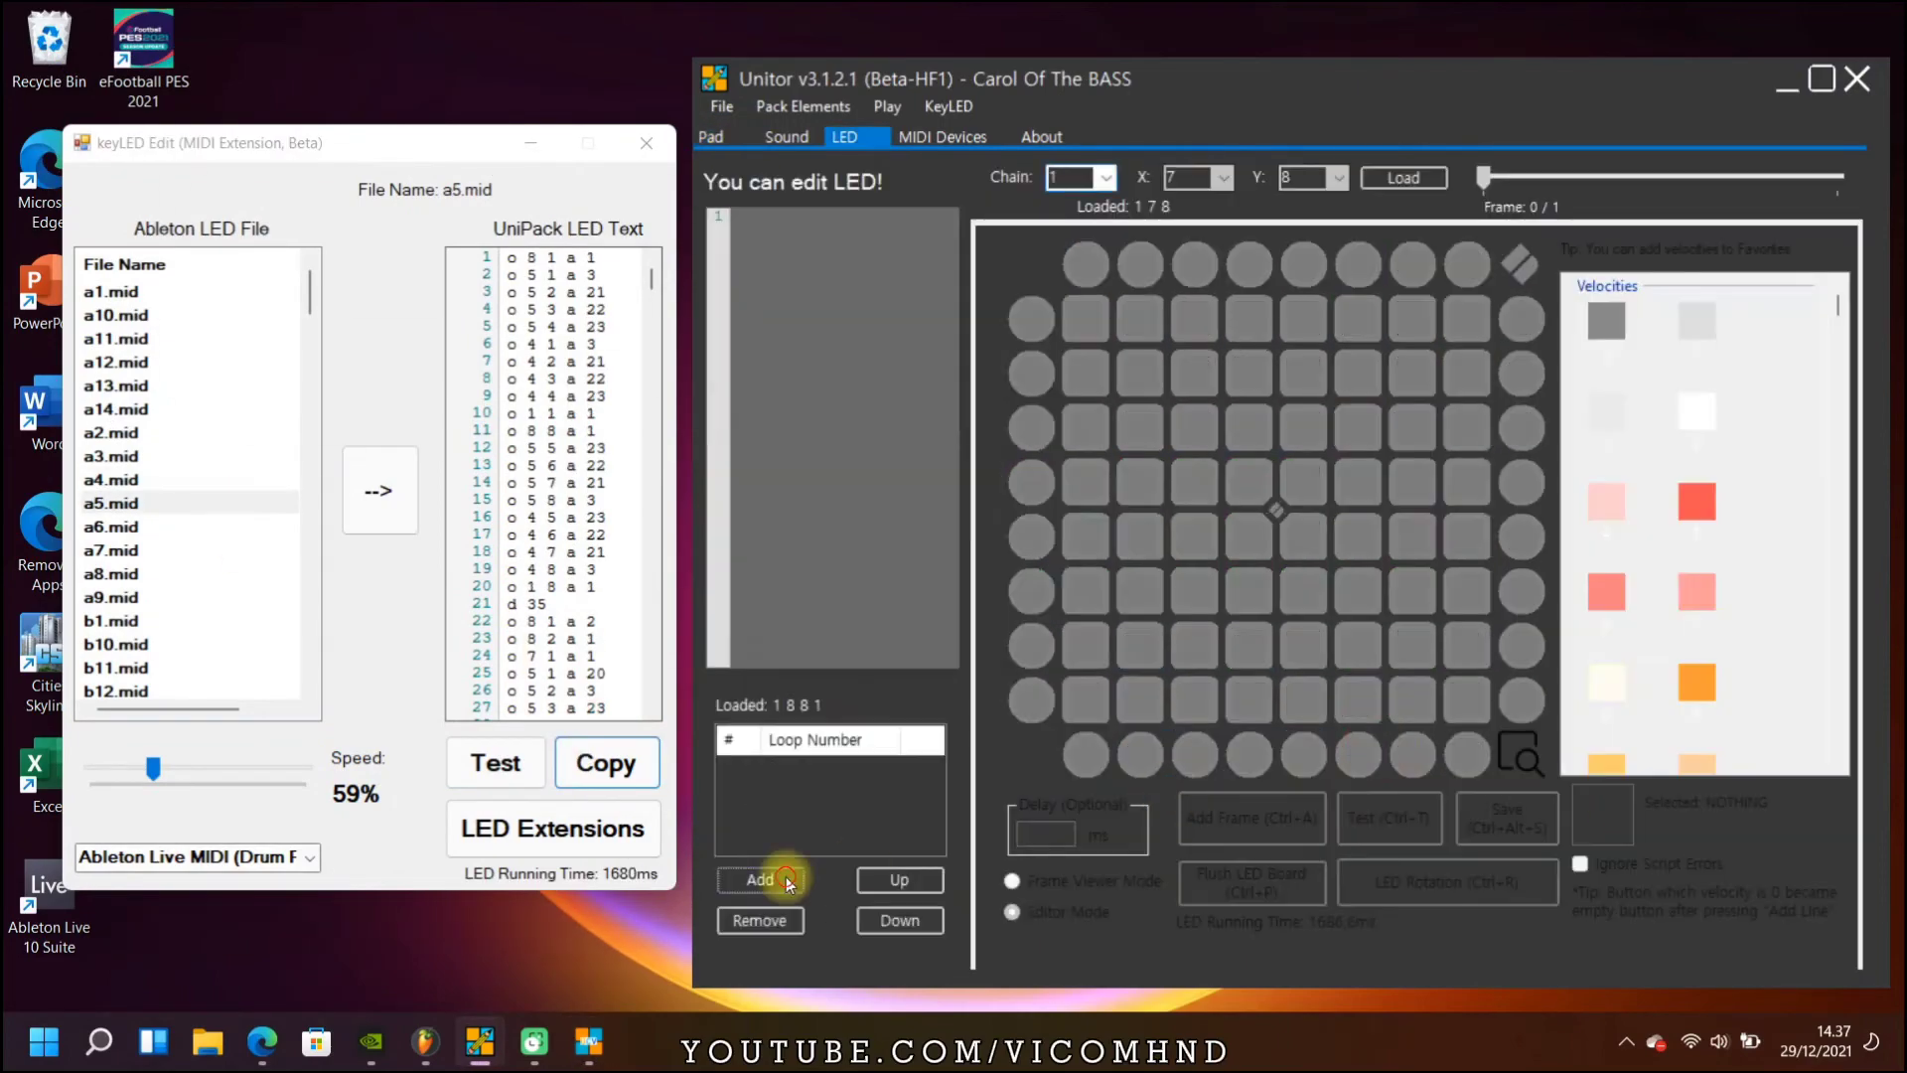
left_click(1616, 758)
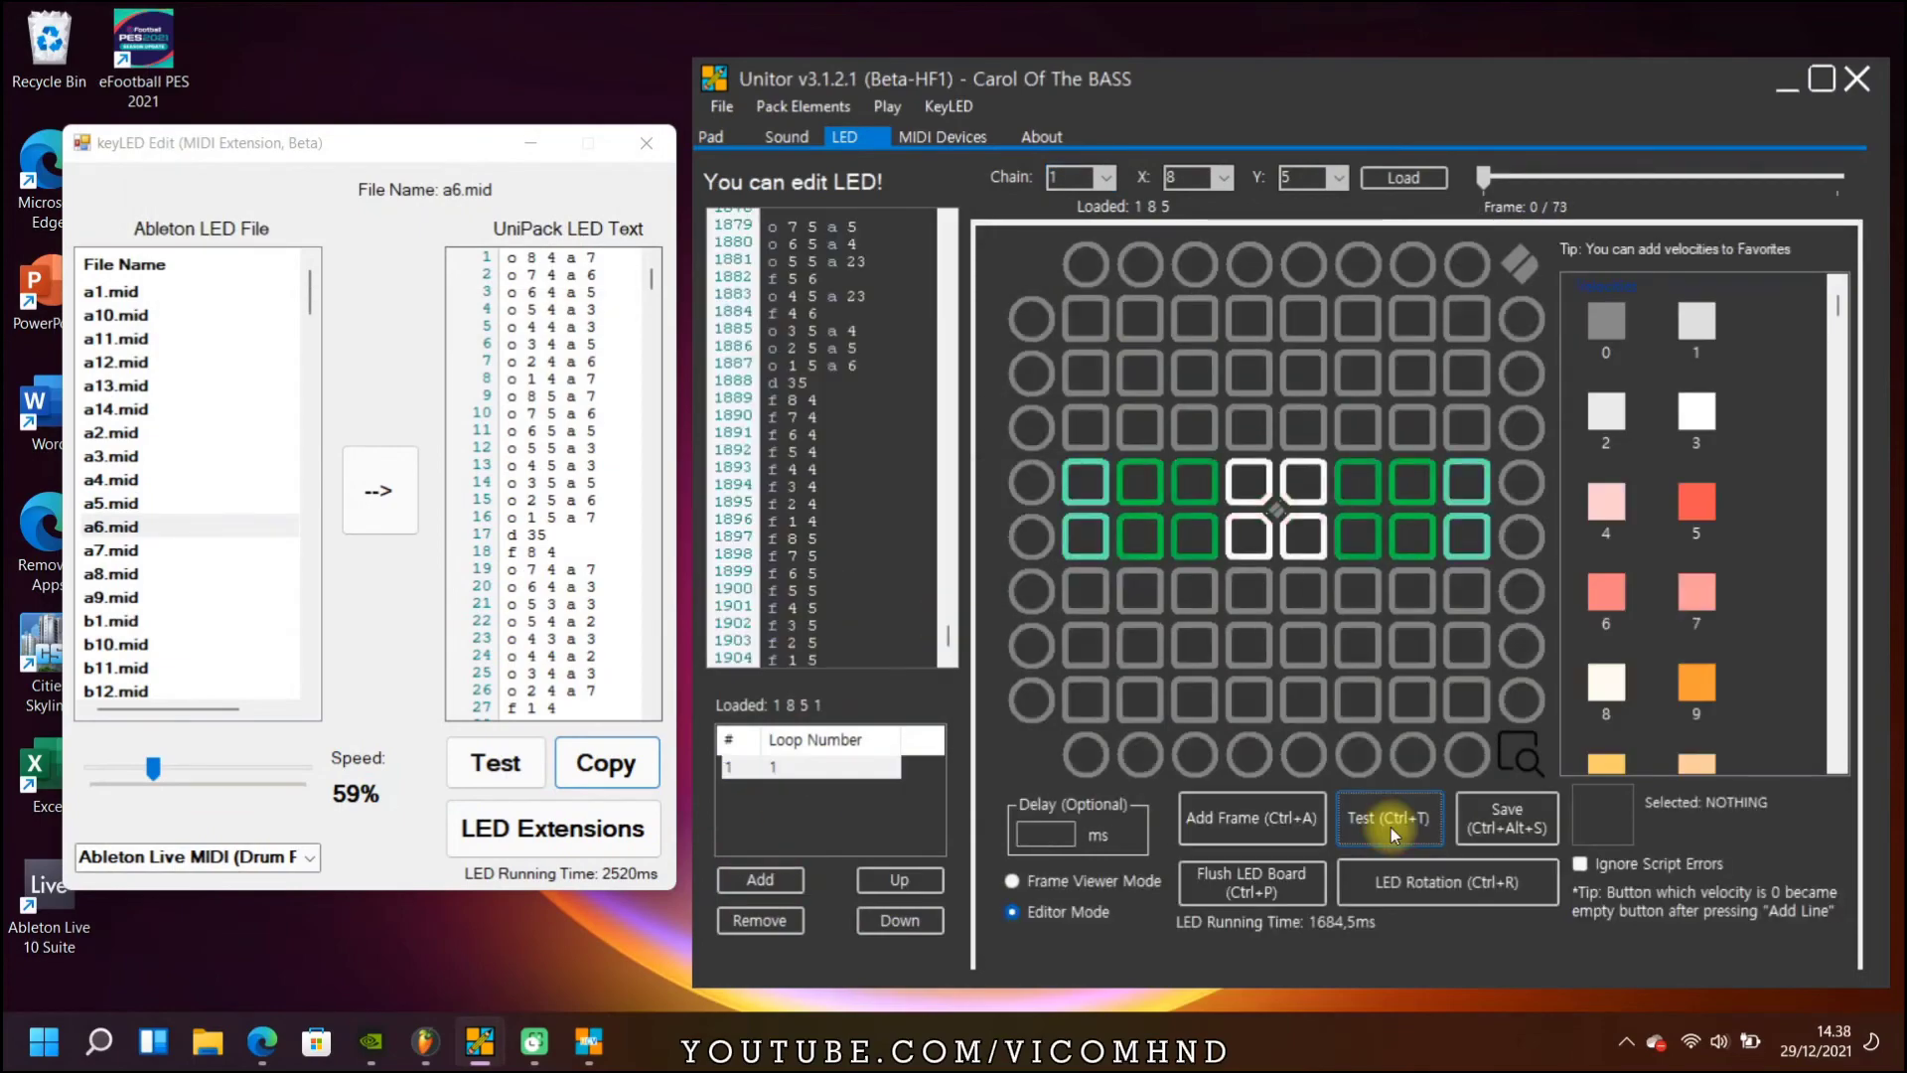
- Convert a7.mid to UniPack LED text
left_click(380, 496)
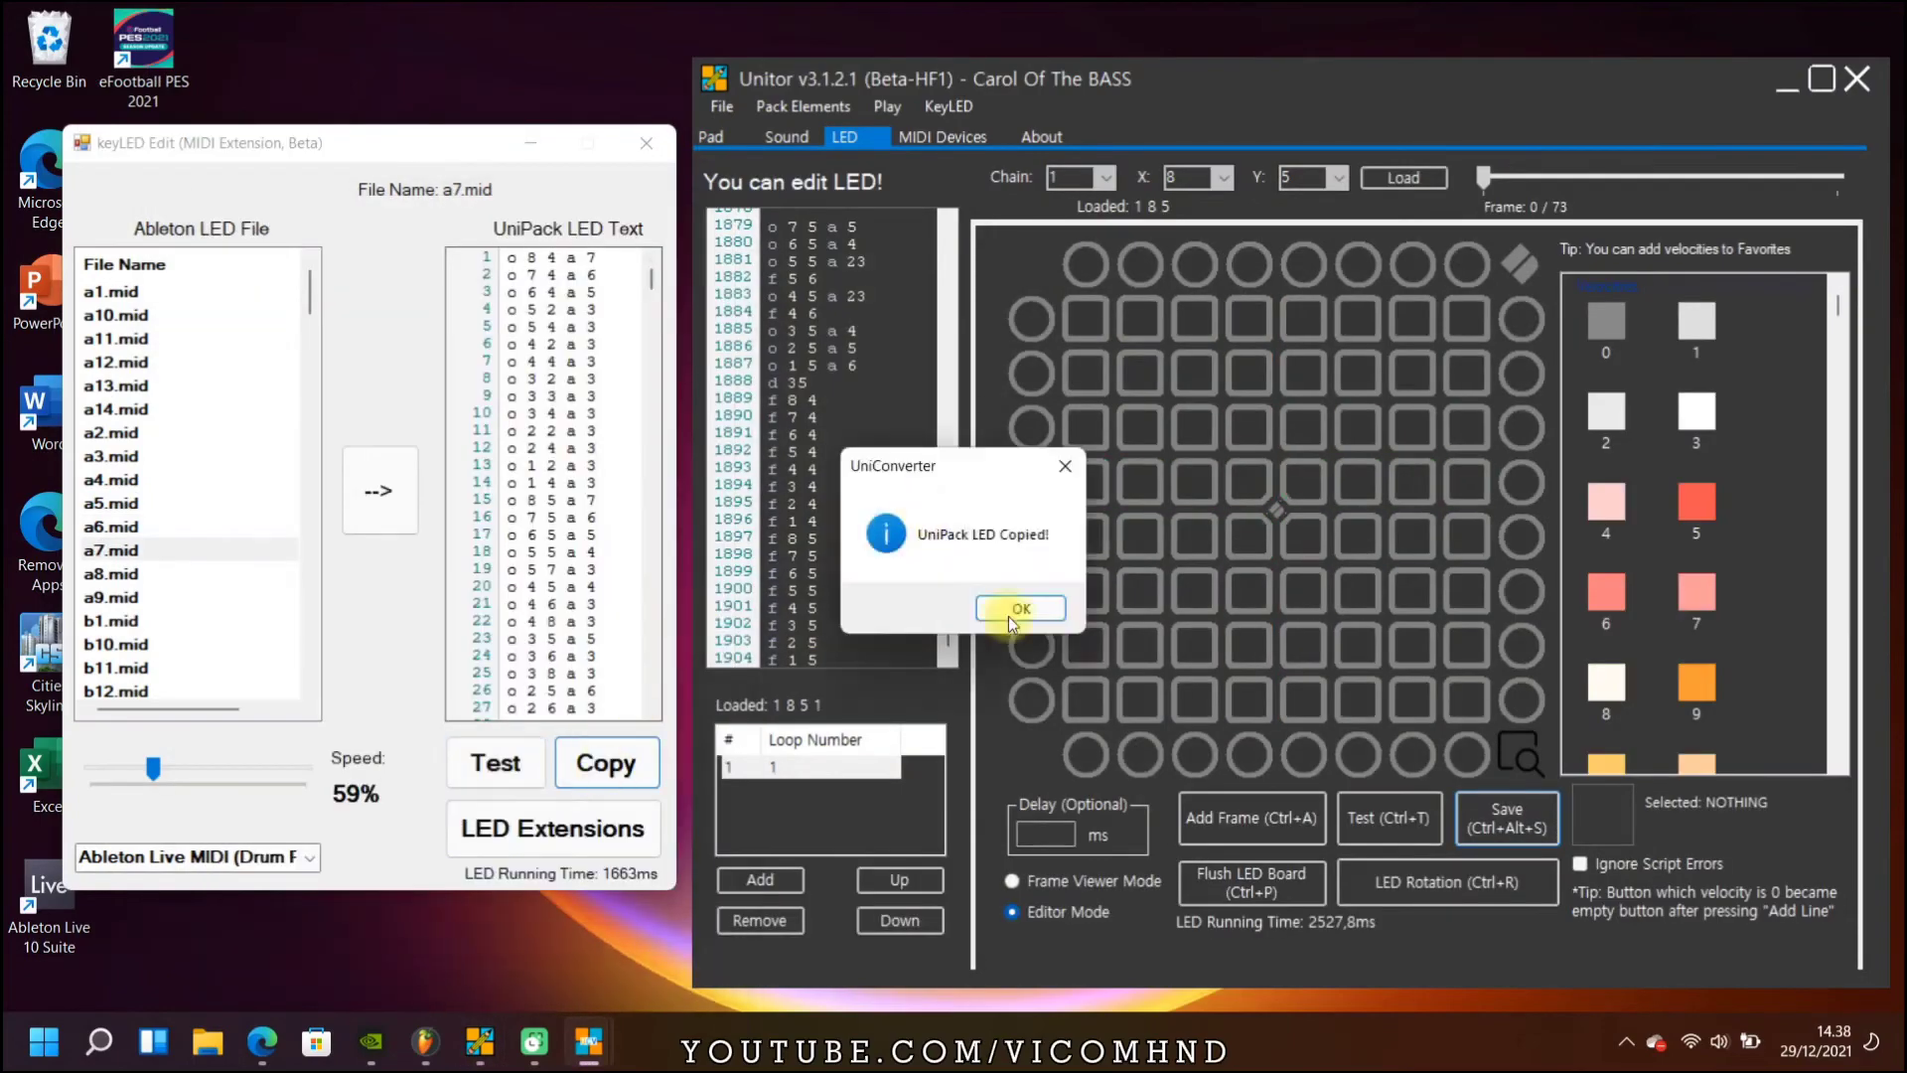
left_click(1009, 608)
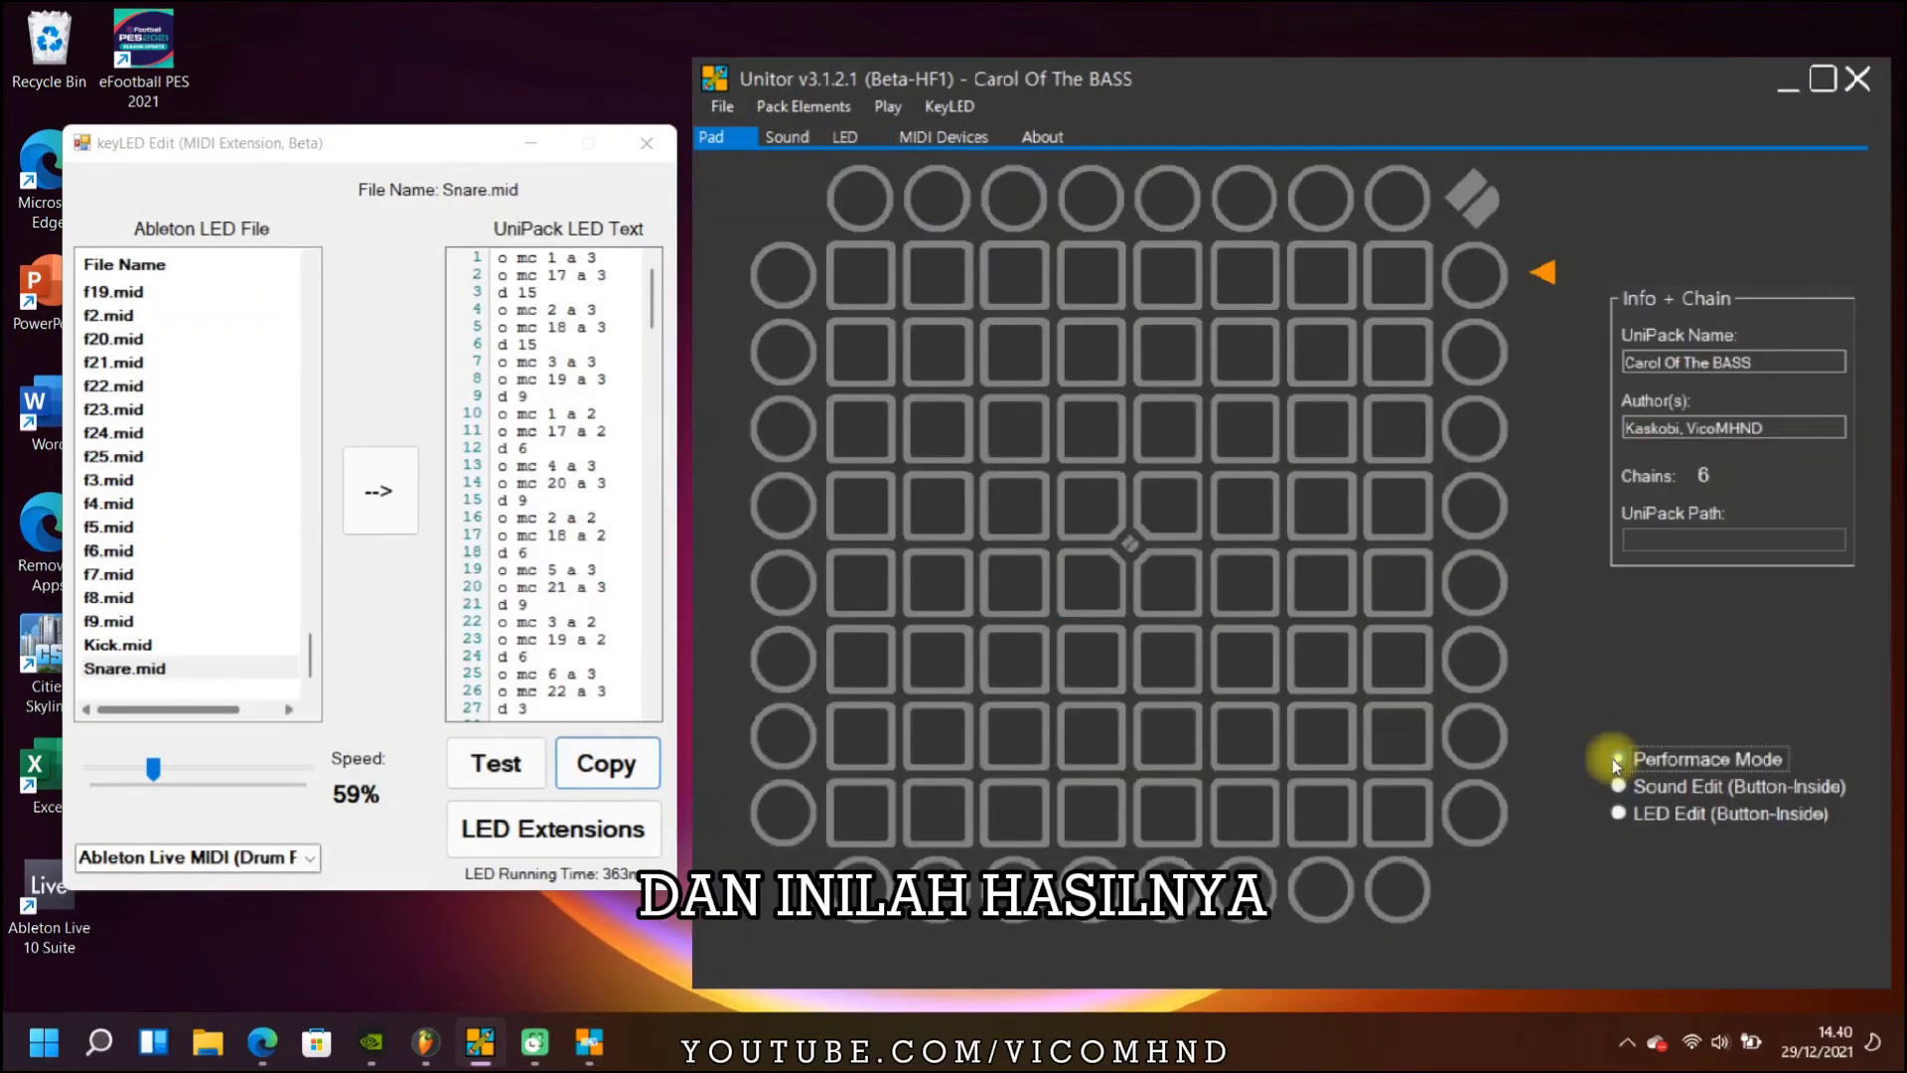